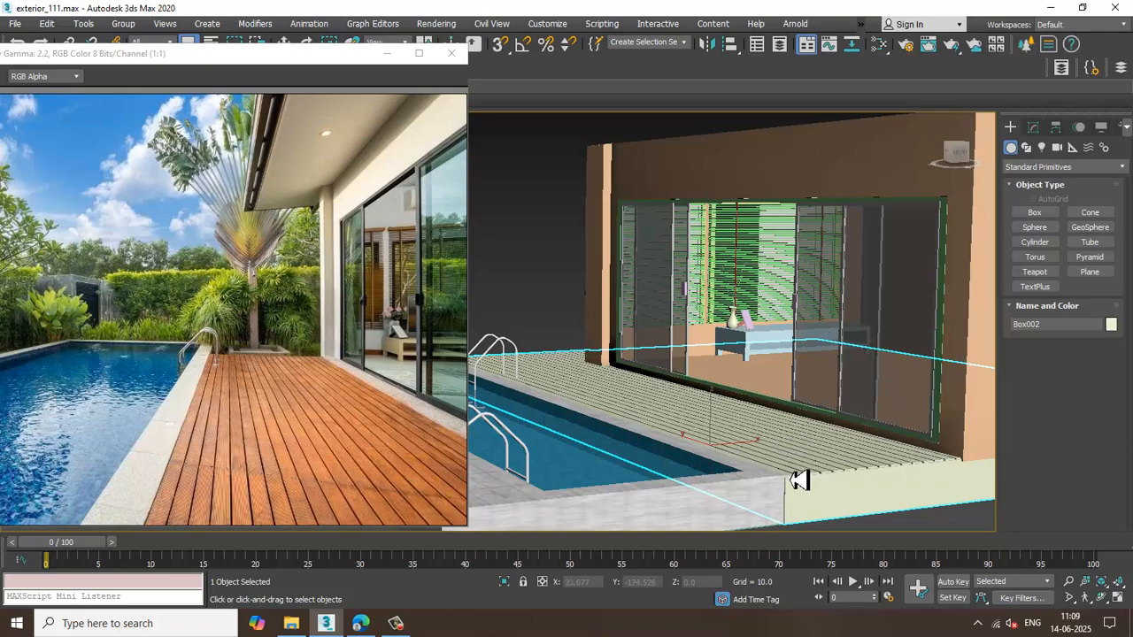
Create a new VRayMtl in an empty area of the Slate Material Editor and open its parameters.
alt+middle_drag(799, 478, 812, 433)
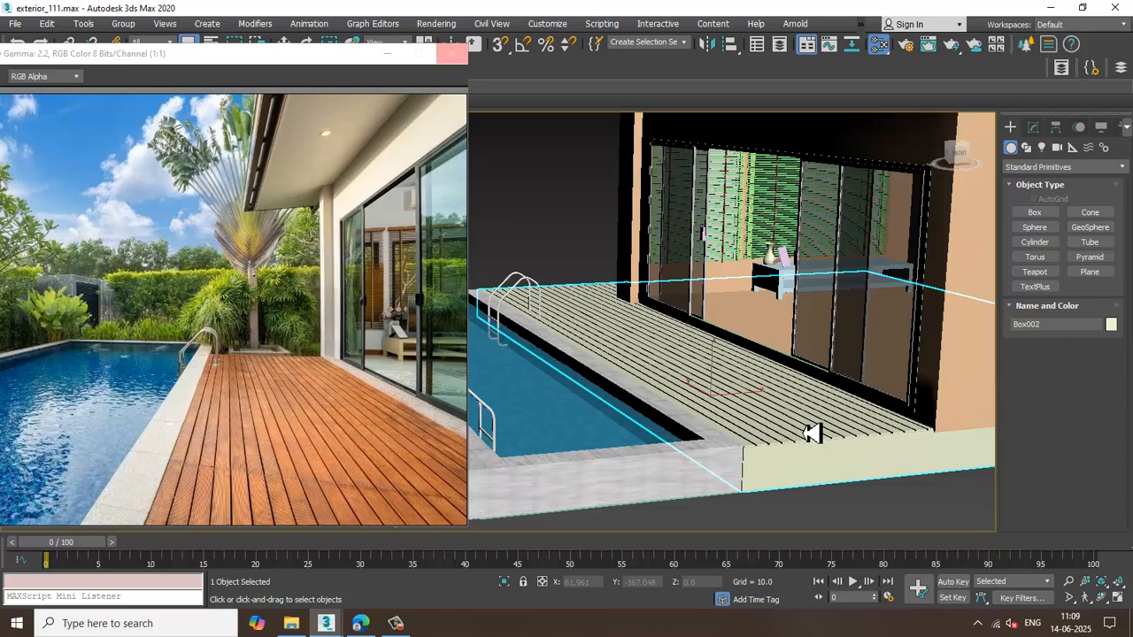
key(m)
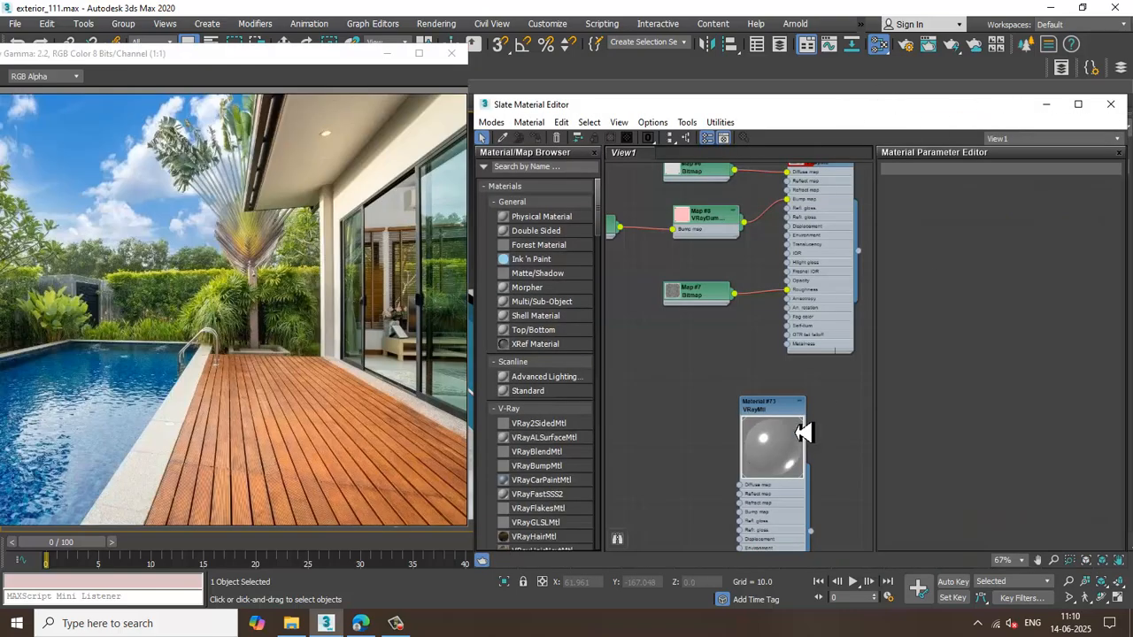
click(802, 432)
scroll(575, 496, down, 1)
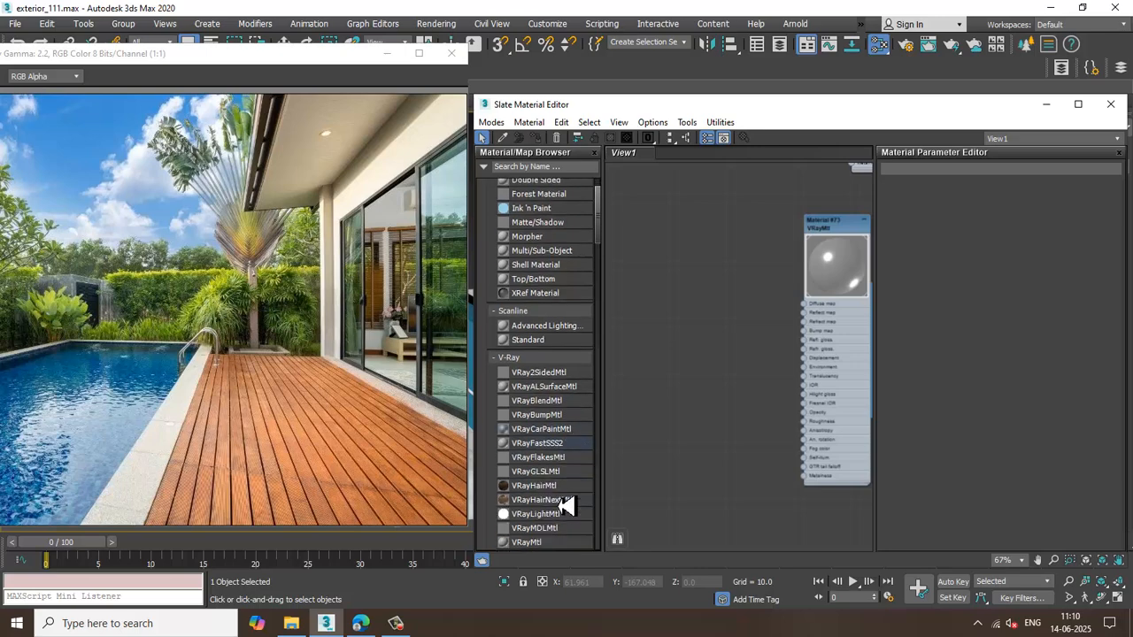
drag(694, 307, 695, 307)
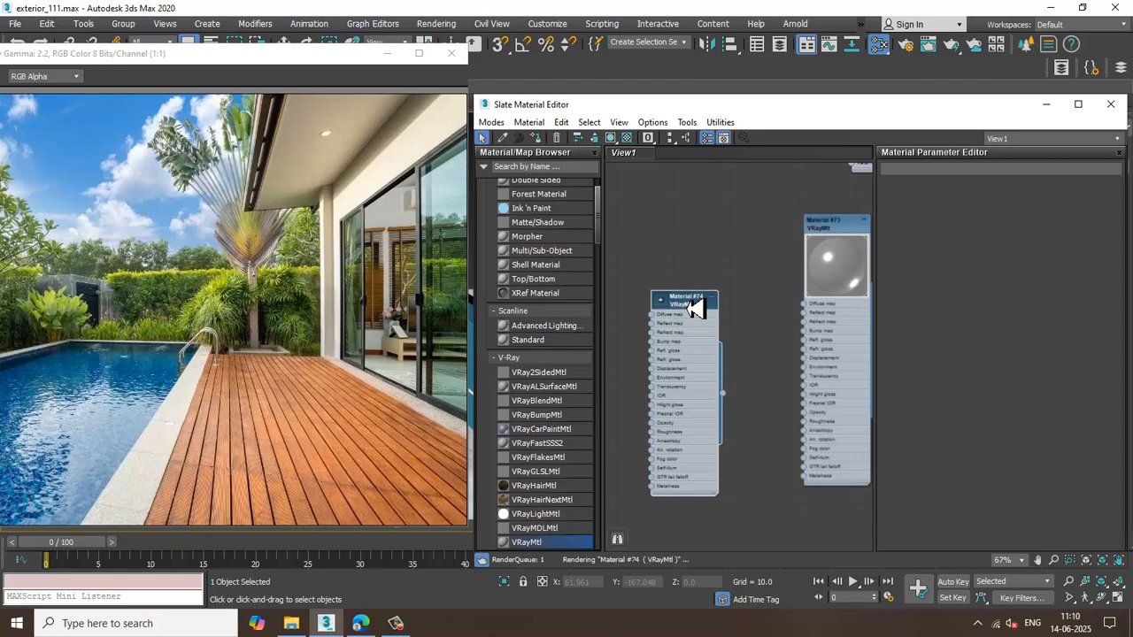
double_click(693, 307)
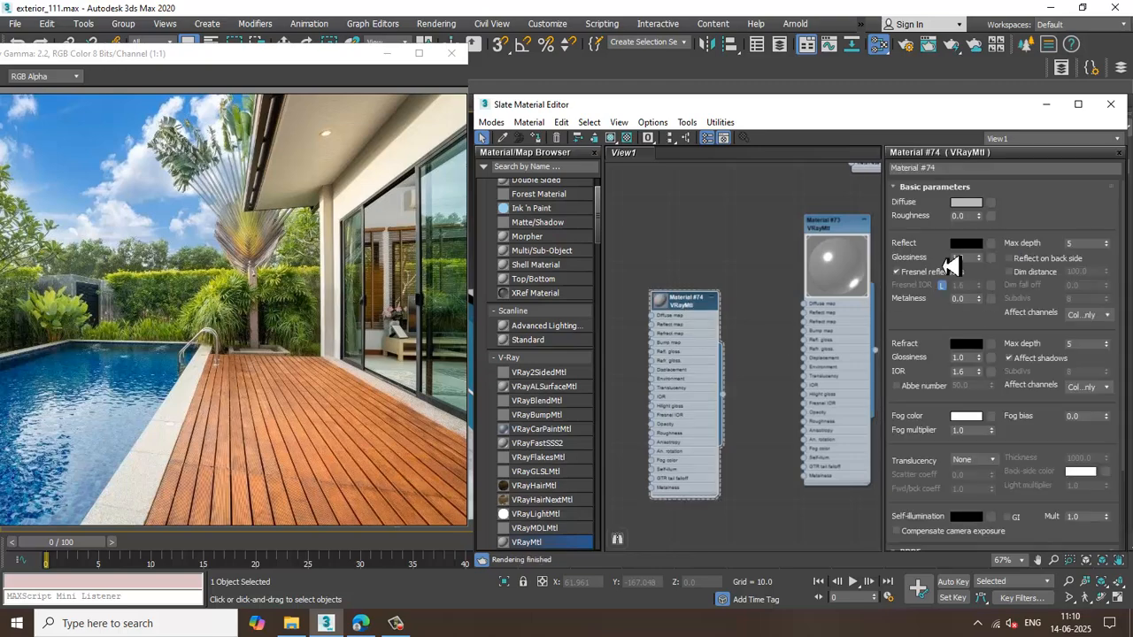
Load WoodFloor063_4K-JPG_Color.jpg from D:\June 25\ext tex\New folder (3) as the new material's diffuse bitmap.
click(992, 215)
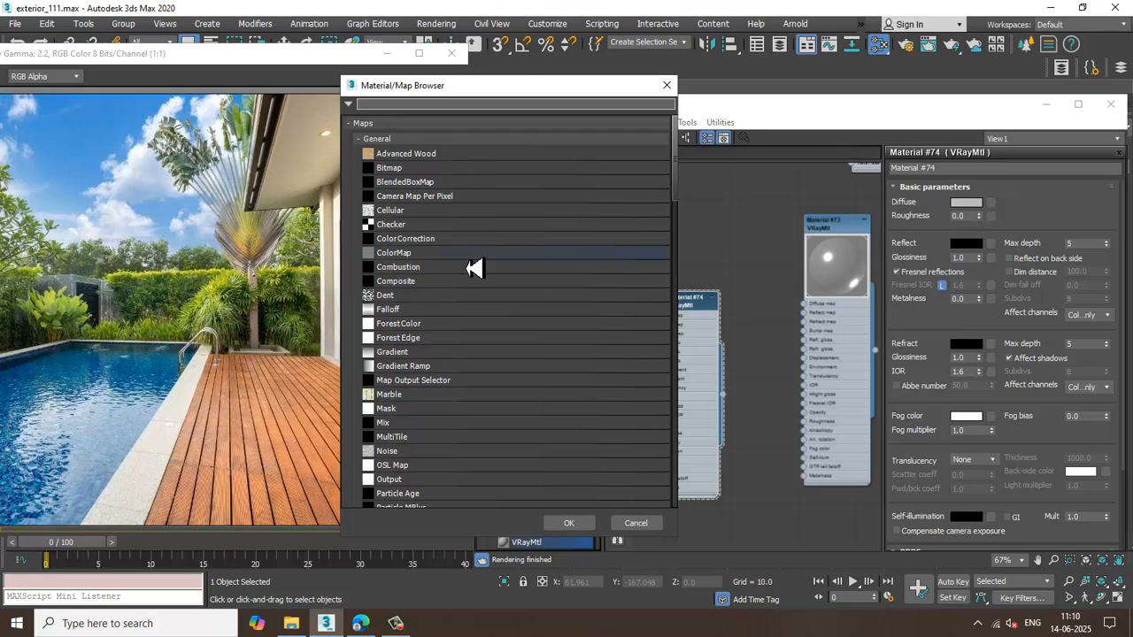
double_click(412, 168)
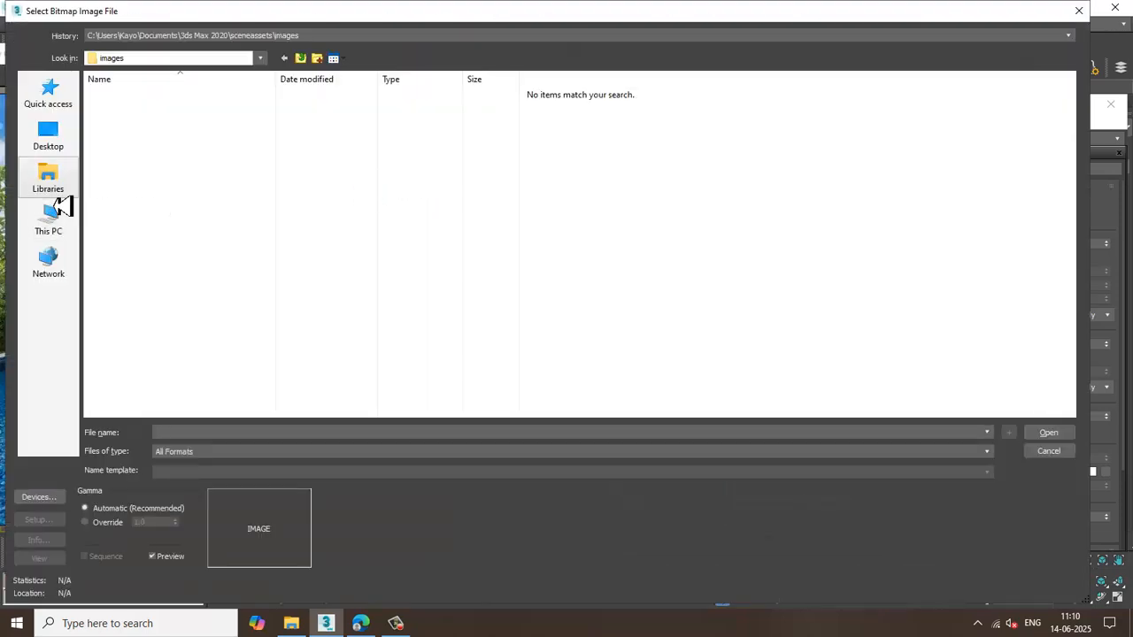
click(67, 221)
double_click(312, 204)
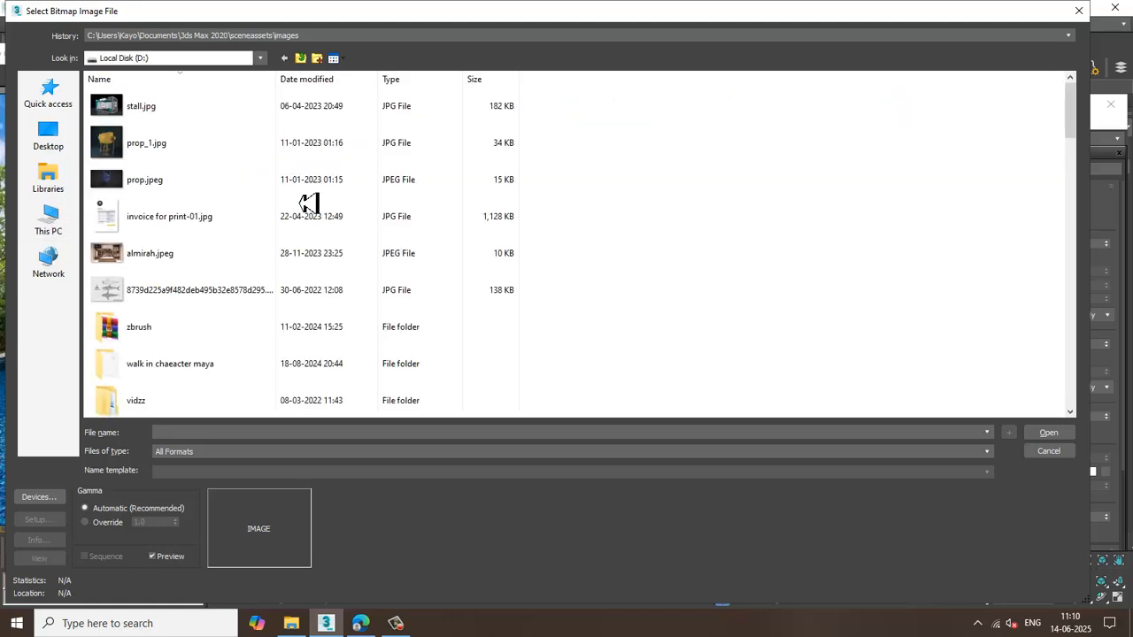
click(118, 296)
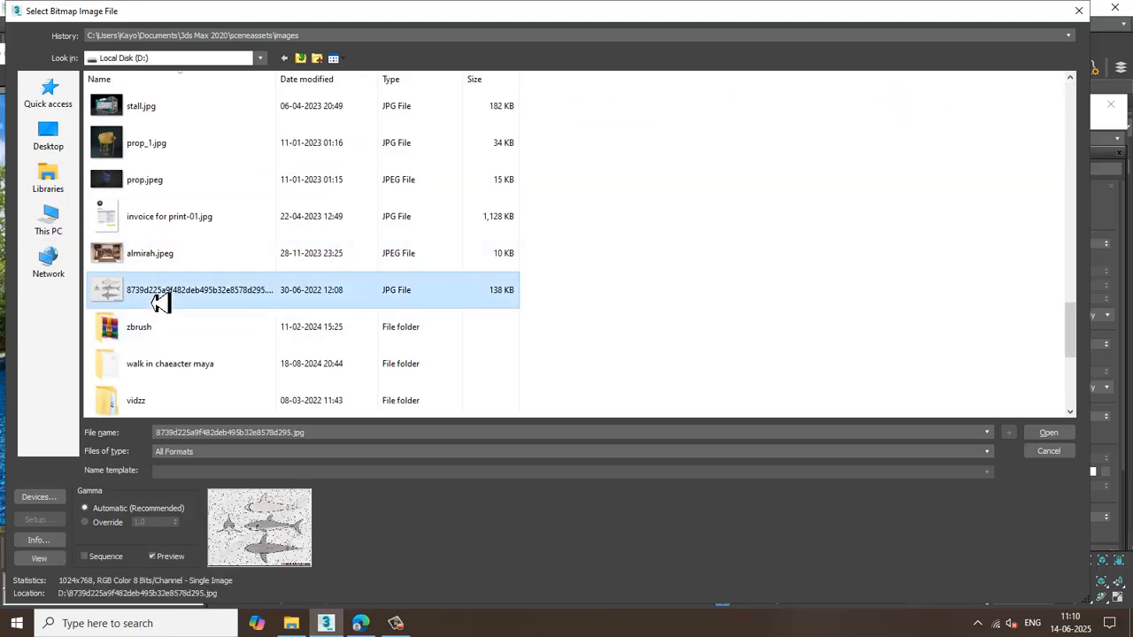
scroll(236, 236, down, 10)
double_click(156, 122)
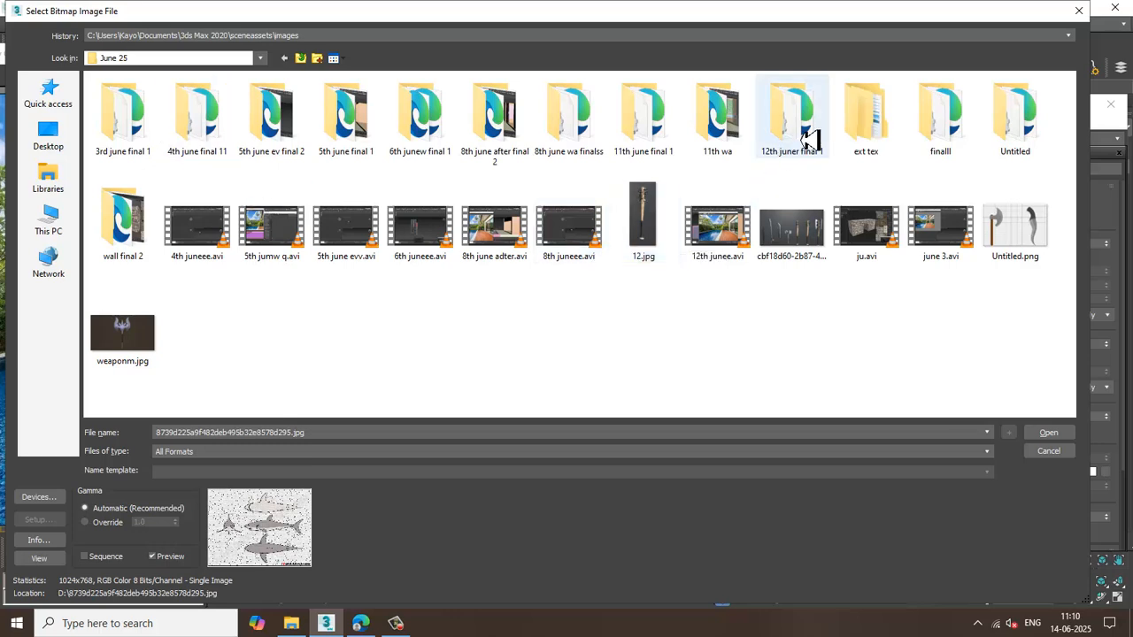
double_click(866, 113)
double_click(152, 123)
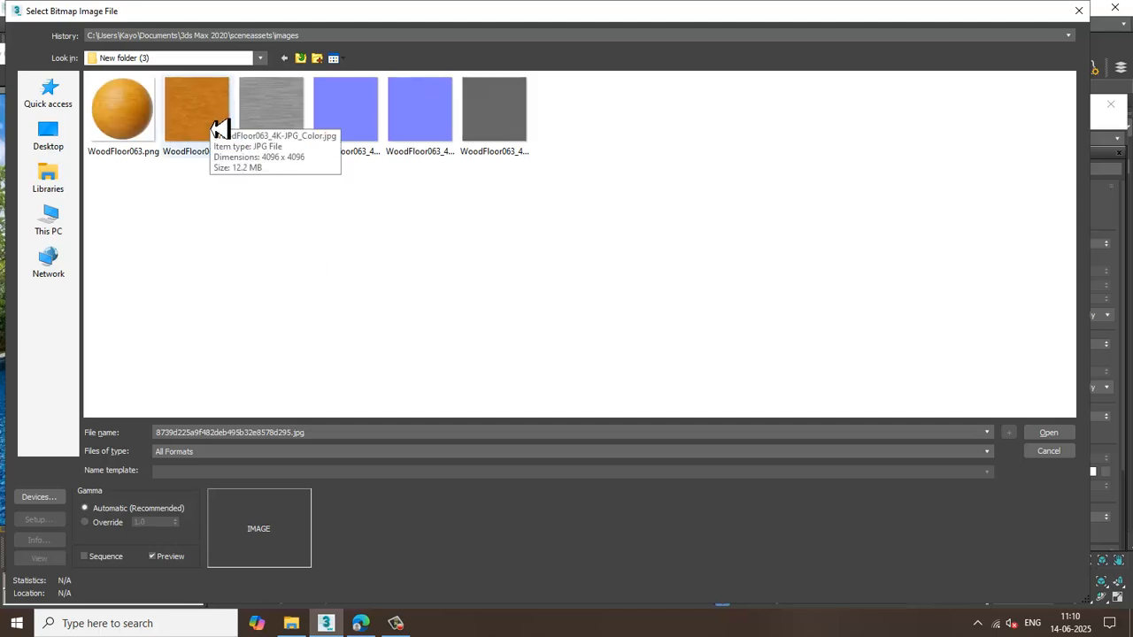
click(219, 131)
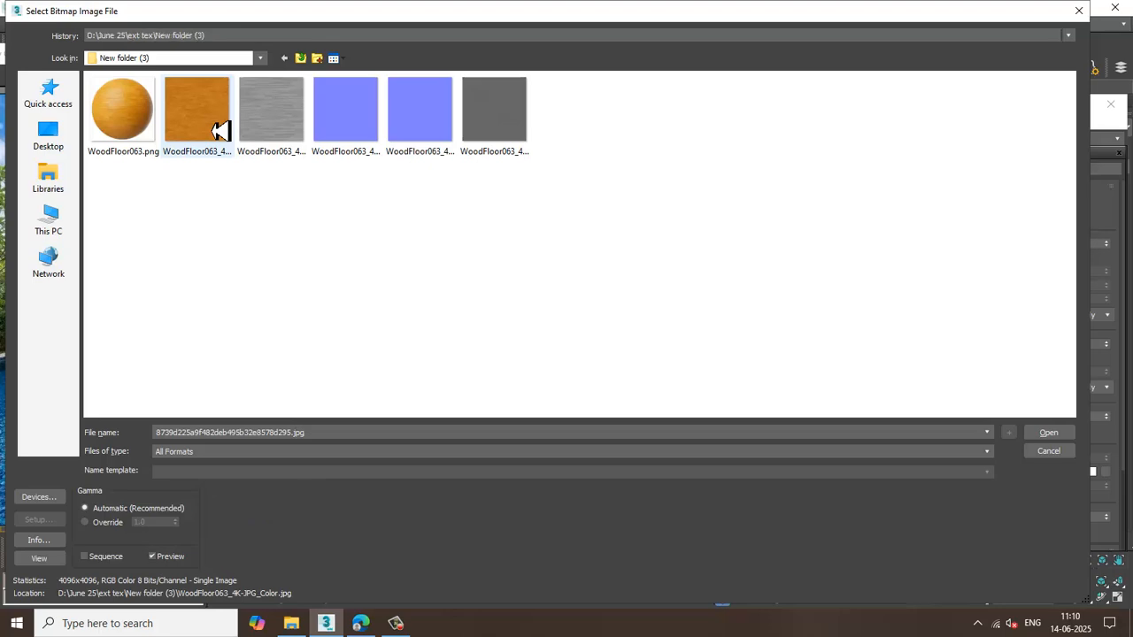
double_click(220, 131)
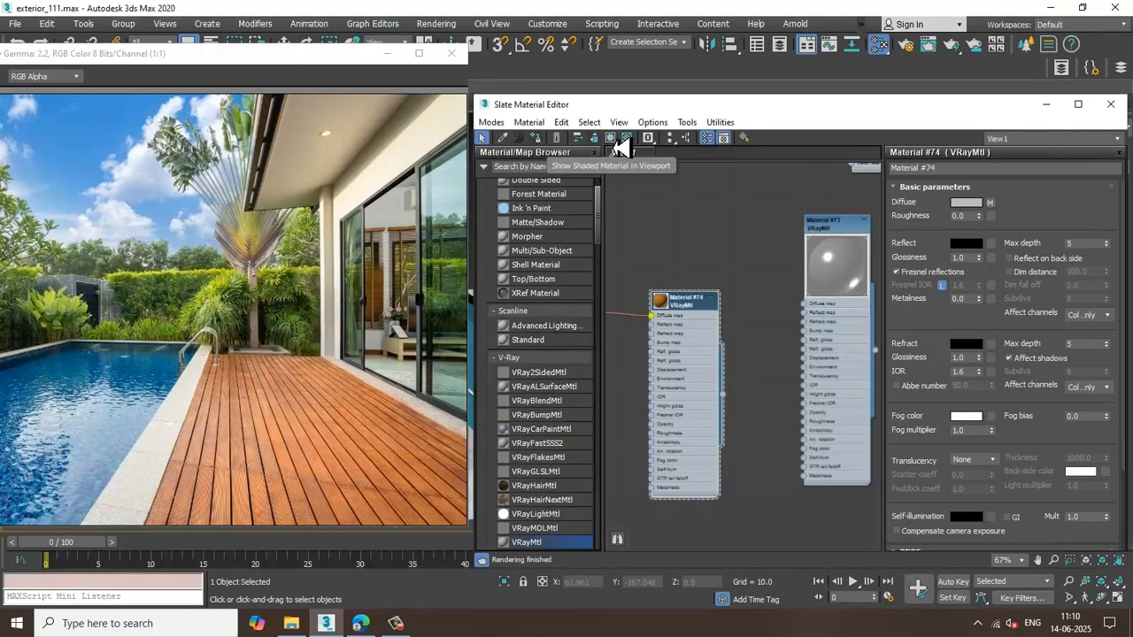
Assign the wood material to the pool deck with shaded viewport display and set its reflection colour to dark grey.
drag(653, 110, 200, 146)
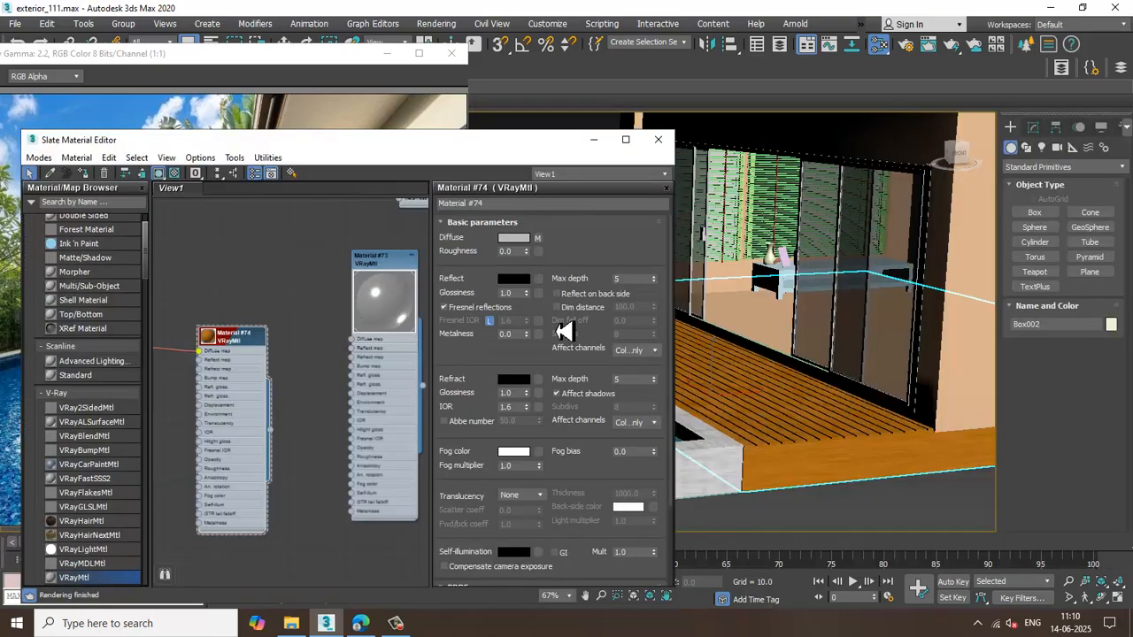
alt+middle_drag(892, 401, 912, 345)
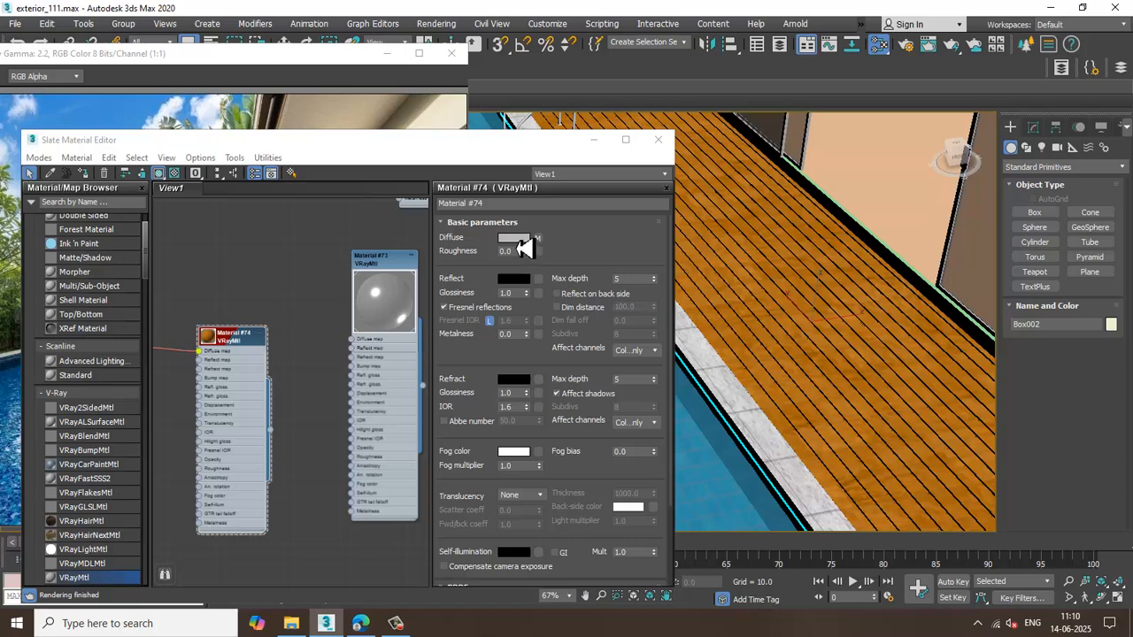
click(518, 280)
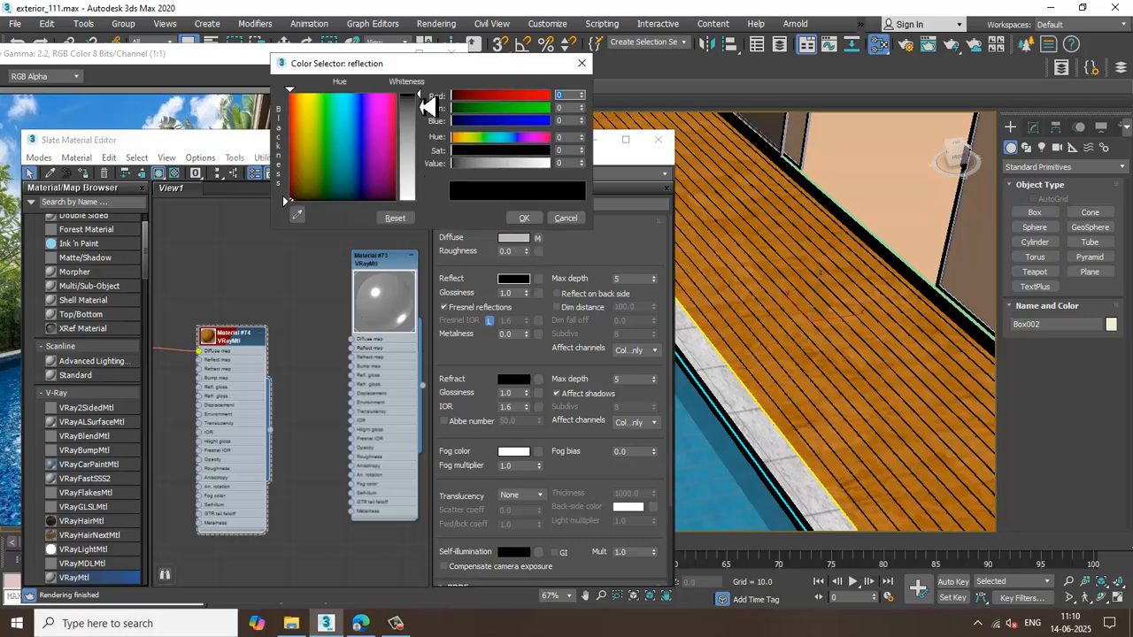
drag(430, 111, 432, 132)
click(524, 218)
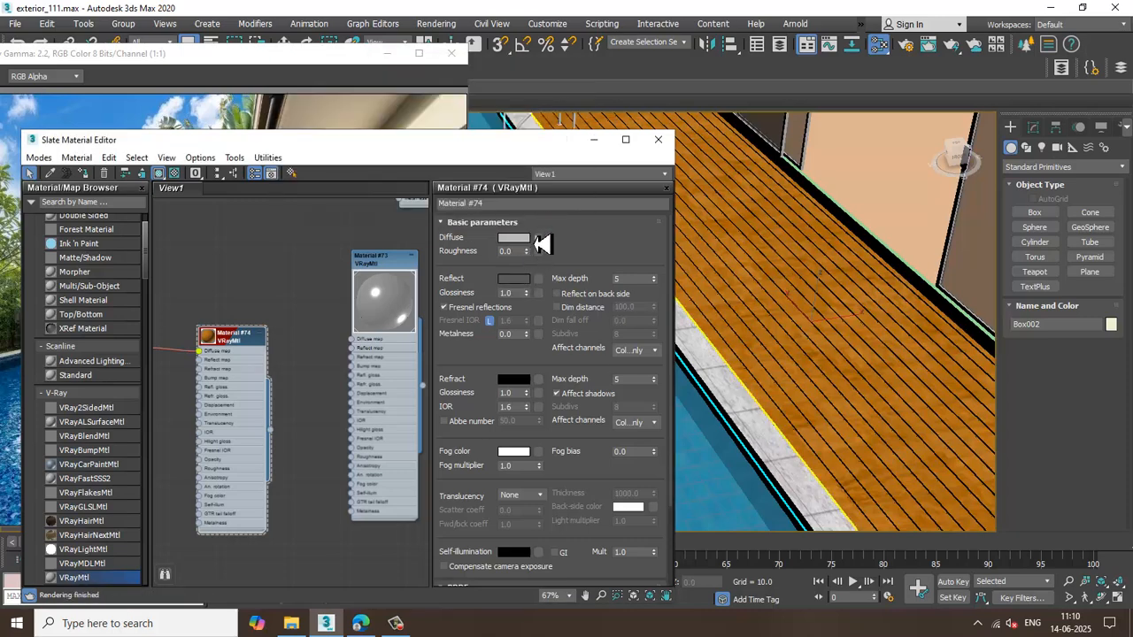
Load WoodFloor063_4K-JPG_Roughness.jpg as a bitmap for the wood material's diffuse roughness map.
scroll(528, 362, down, 3)
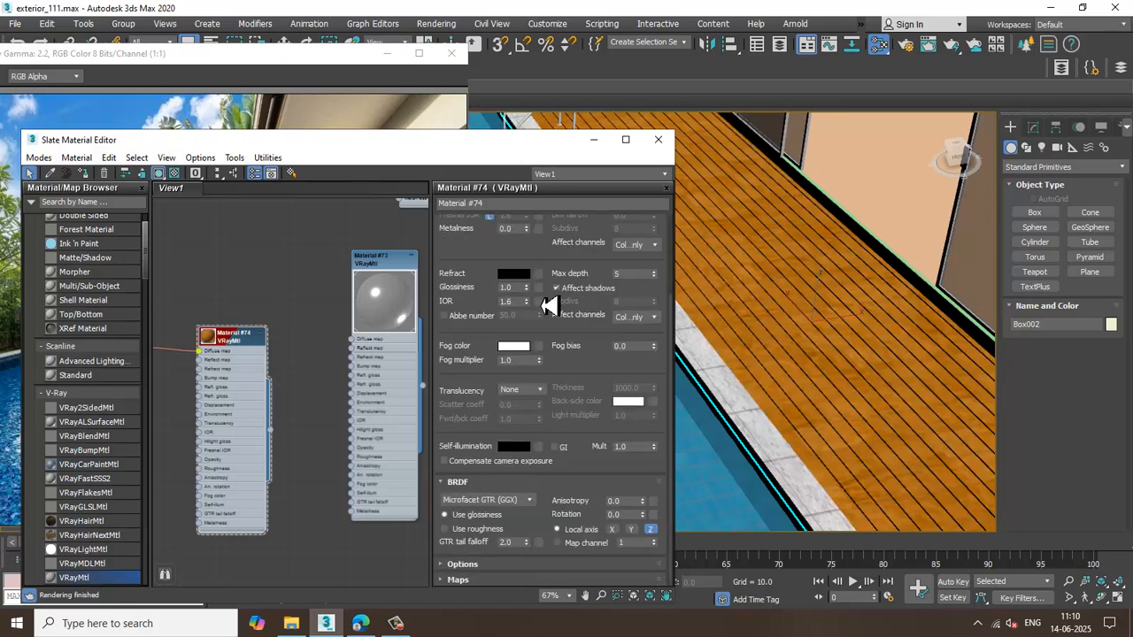
click(502, 581)
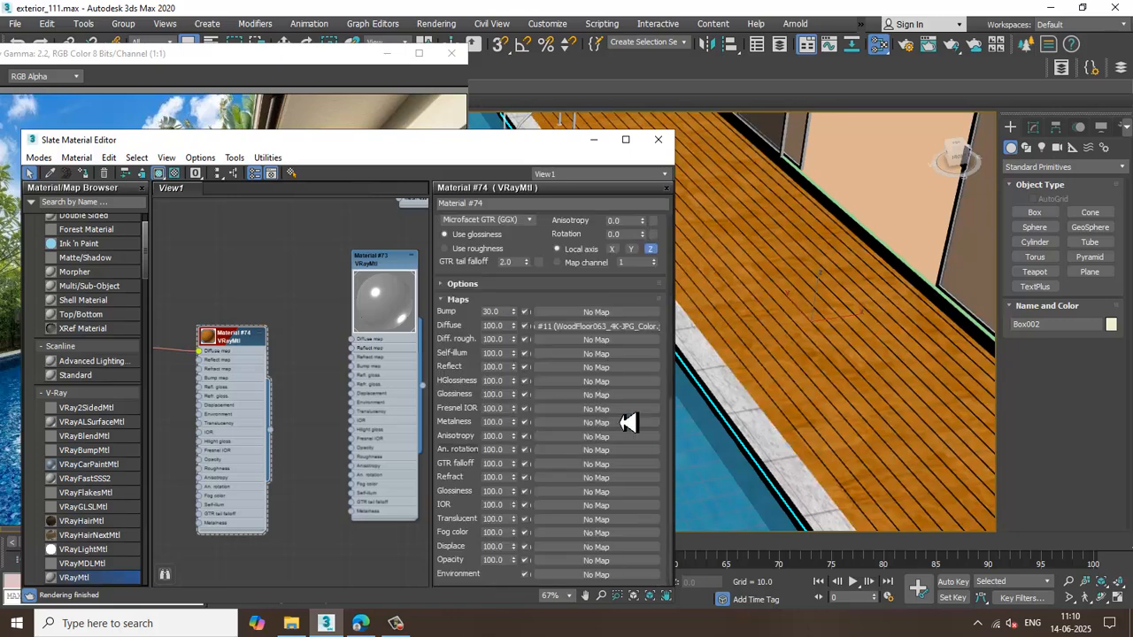
click(602, 343)
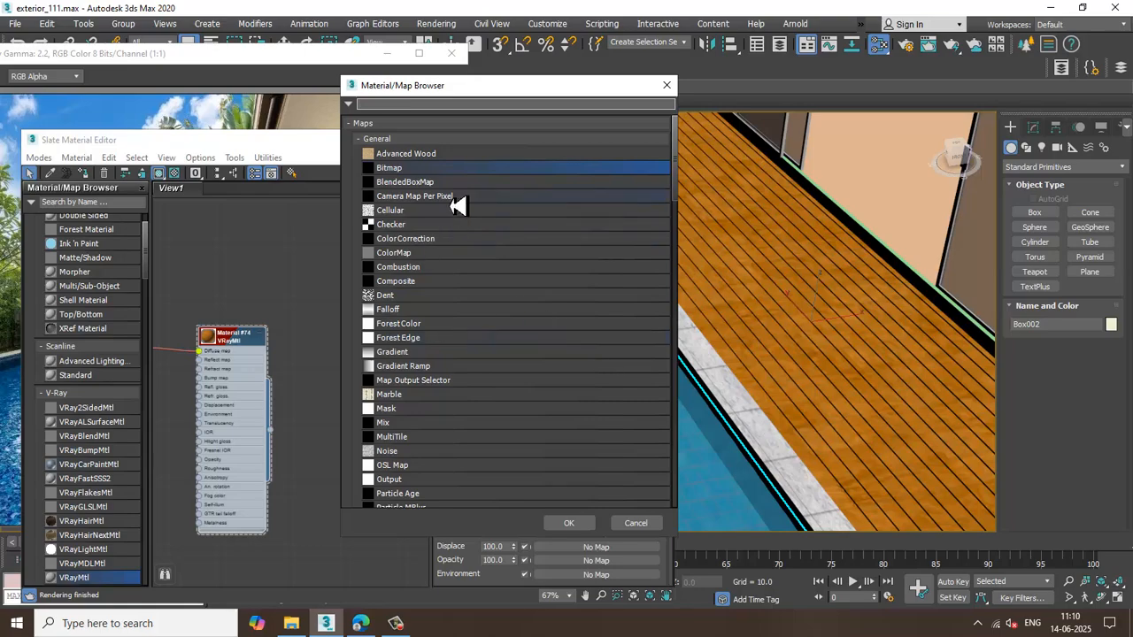
double_click(439, 174)
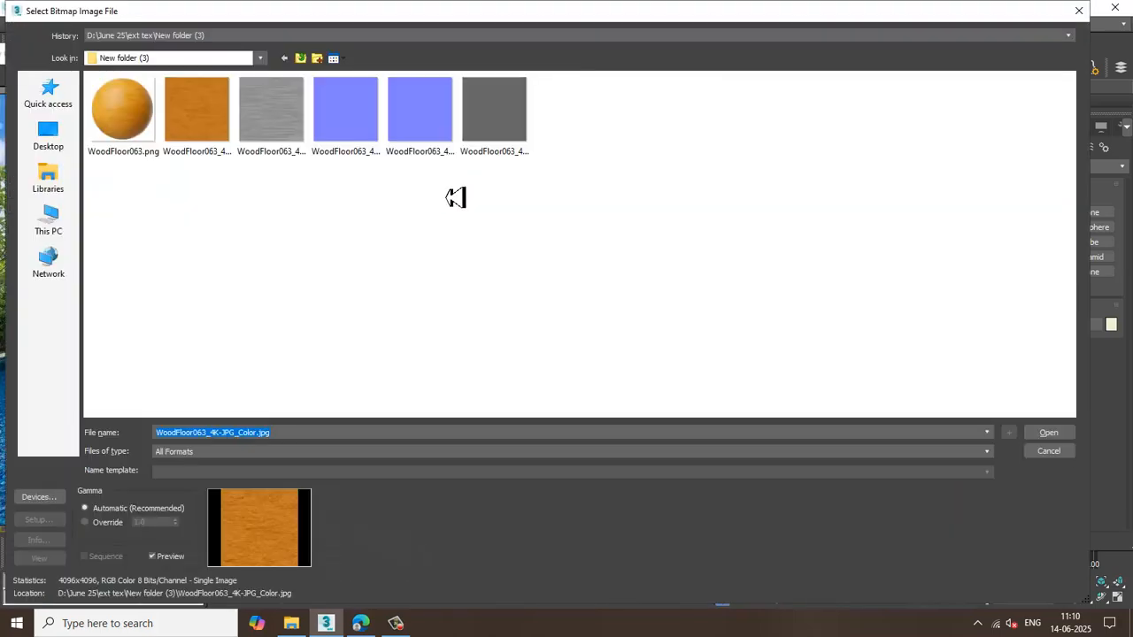
double_click(512, 135)
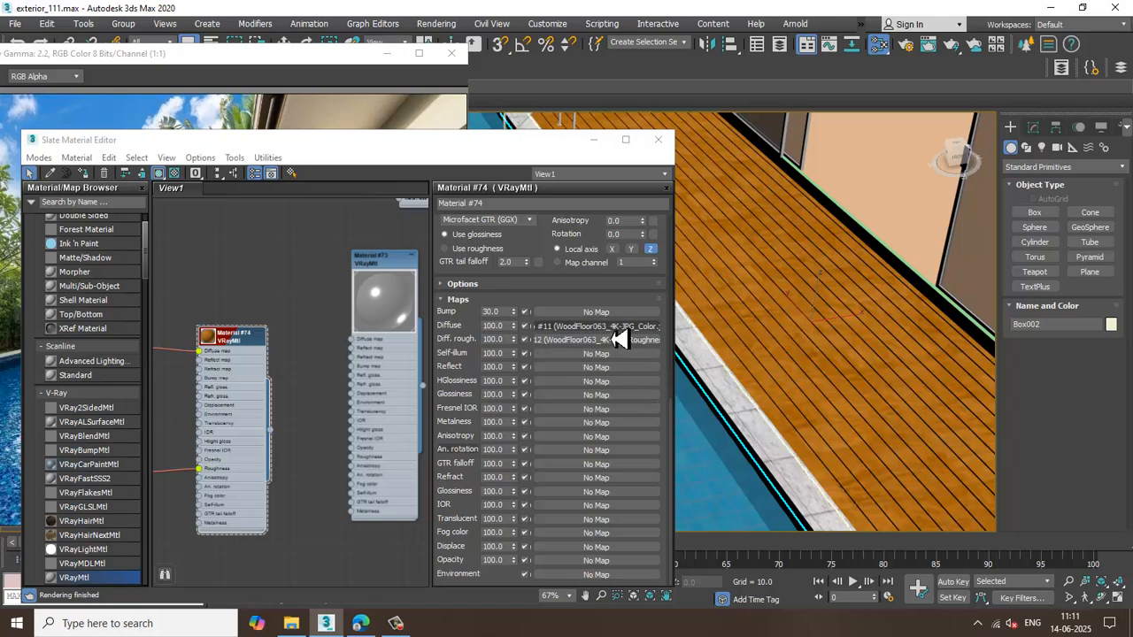
Set the wood colour bitmap's U and V tiling to 3.
click(656, 327)
double_click(529, 261)
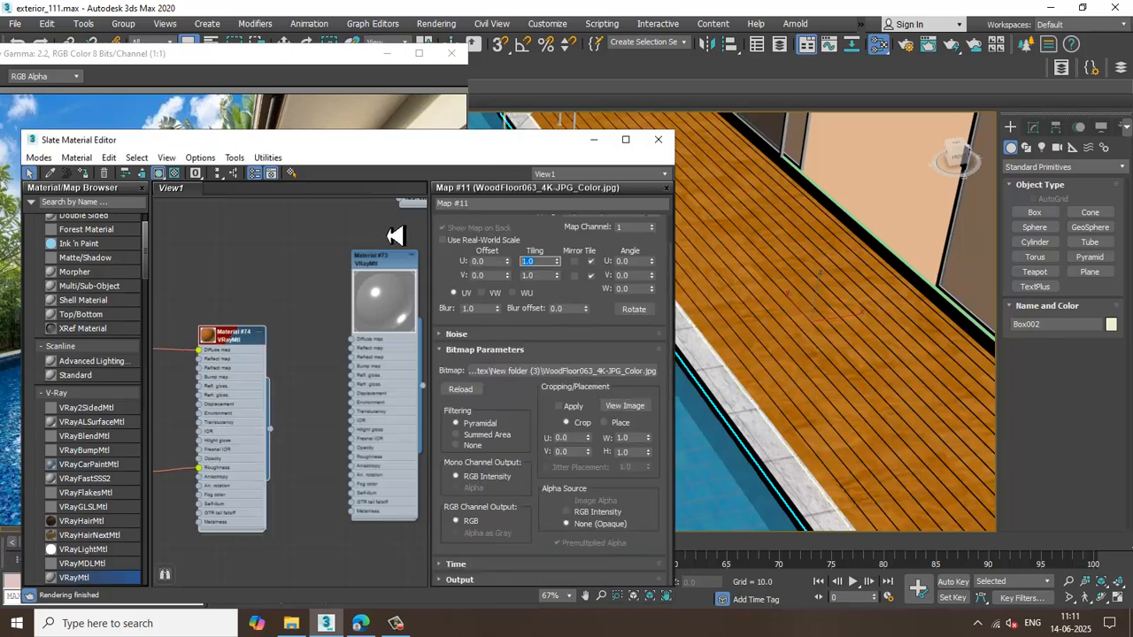
key(Tab)
text(3)
key(Return)
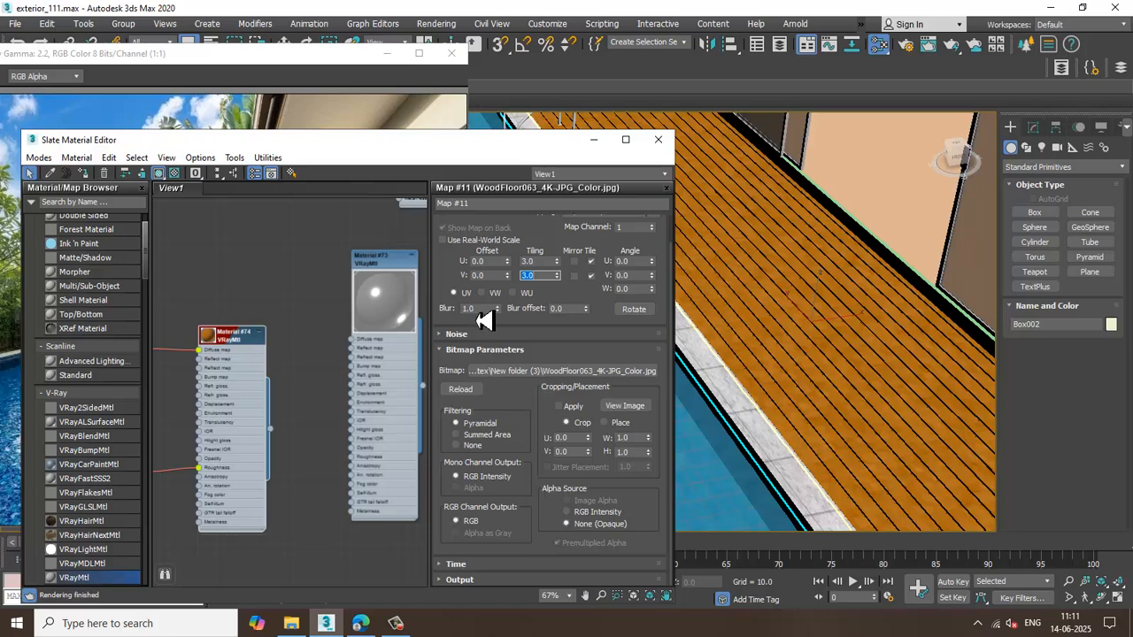
Set the roughness bitmap's U and V tiling to 3.
middle_drag(213, 417, 301, 360)
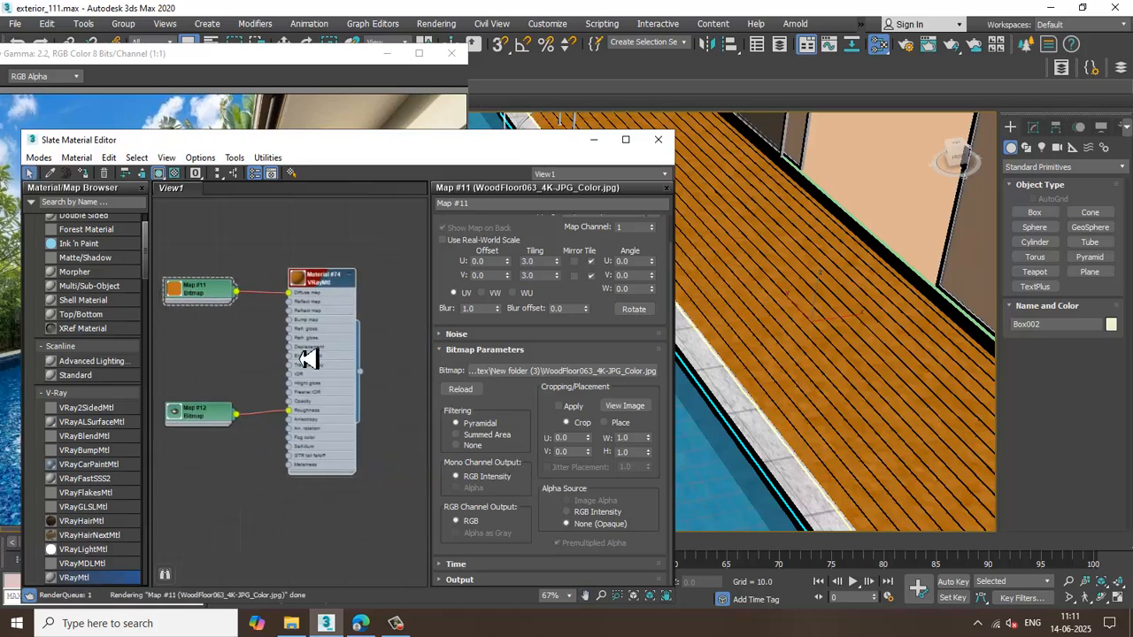
double_click(212, 416)
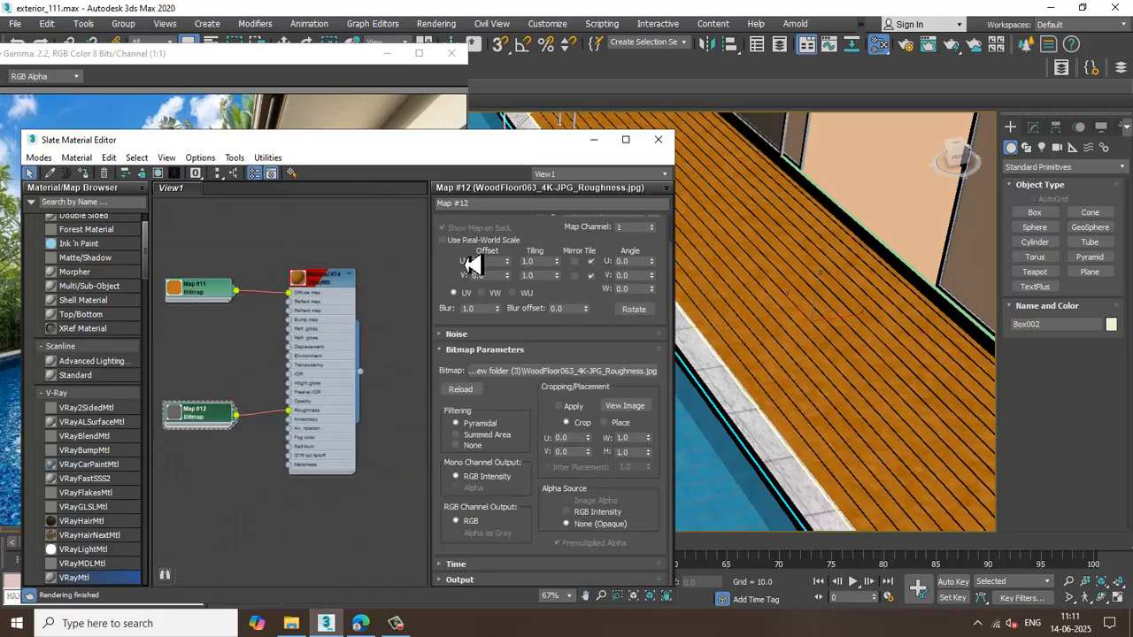
double_click(542, 261)
text(3)
key(Tab)
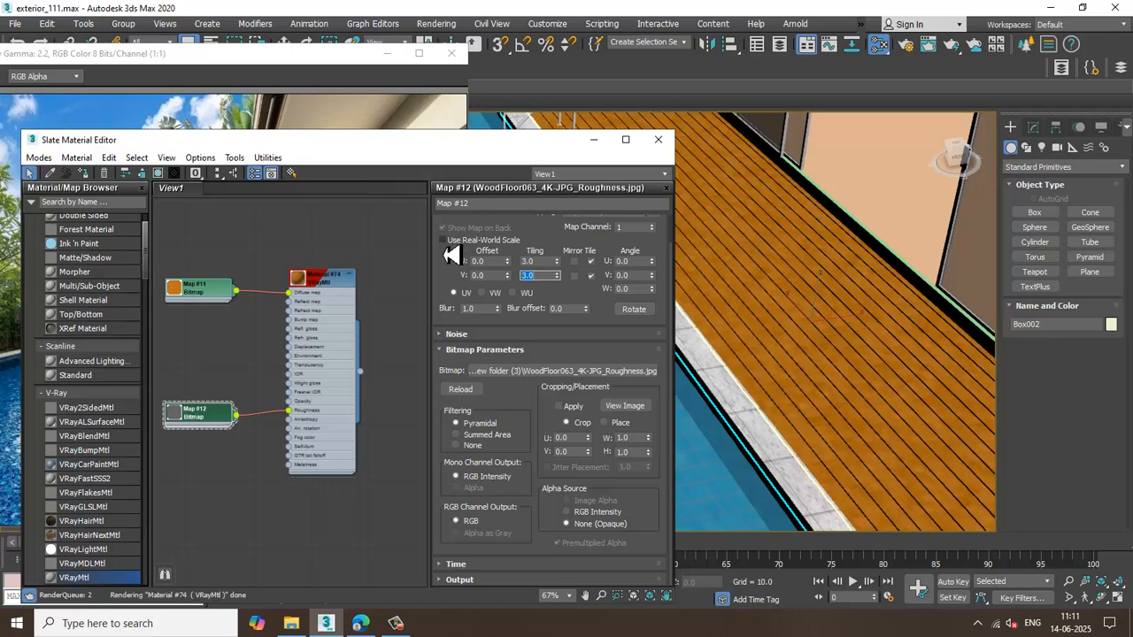
Add a VRayBump2Normal map and connect it to the wood material's bump map input.
scroll(111, 398, down, 15)
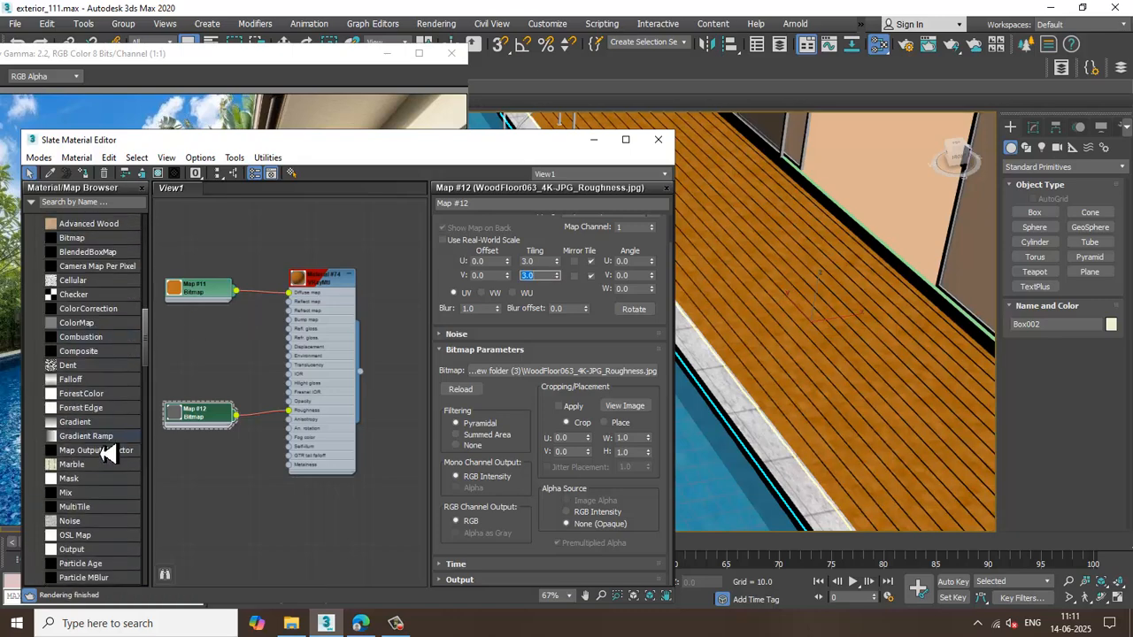
scroll(109, 459, down, 10)
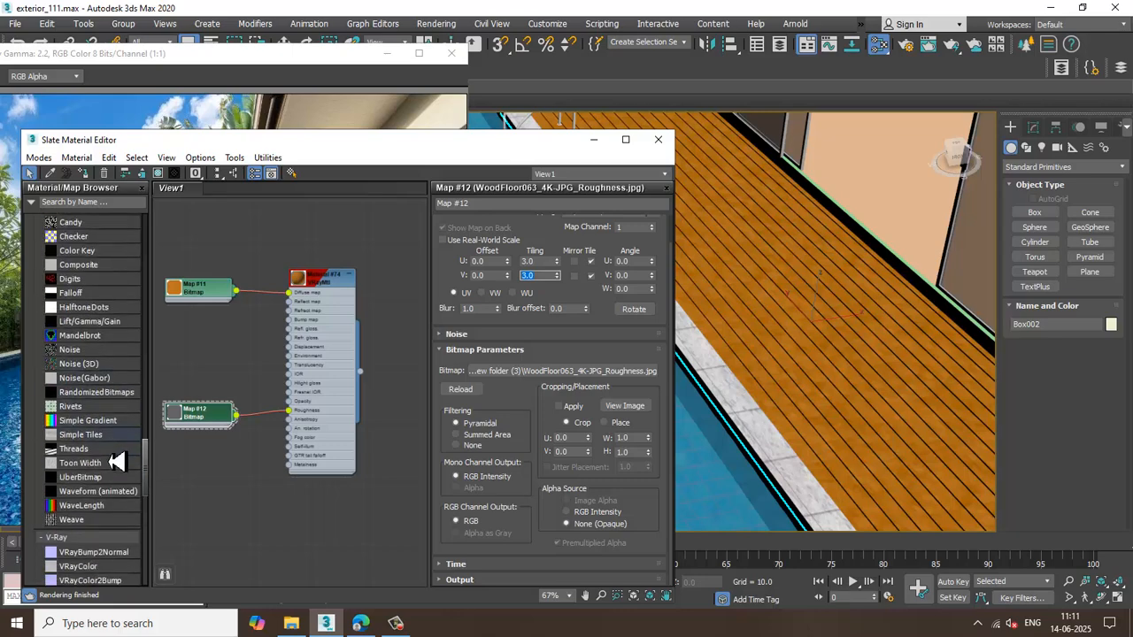
drag(211, 350, 288, 321)
click(266, 360)
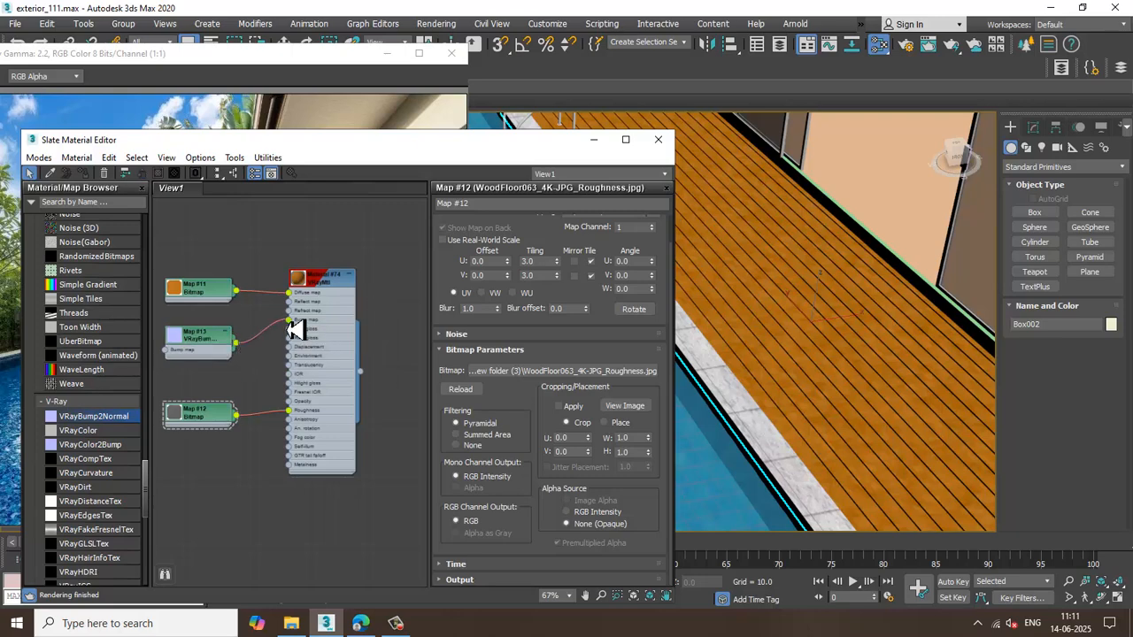
Load the WoodFloor063_4K-JPG_NormalGL bitmap as the bump map of the VRayBump2Normal node.
middle_drag(292, 344, 377, 346)
click(299, 346)
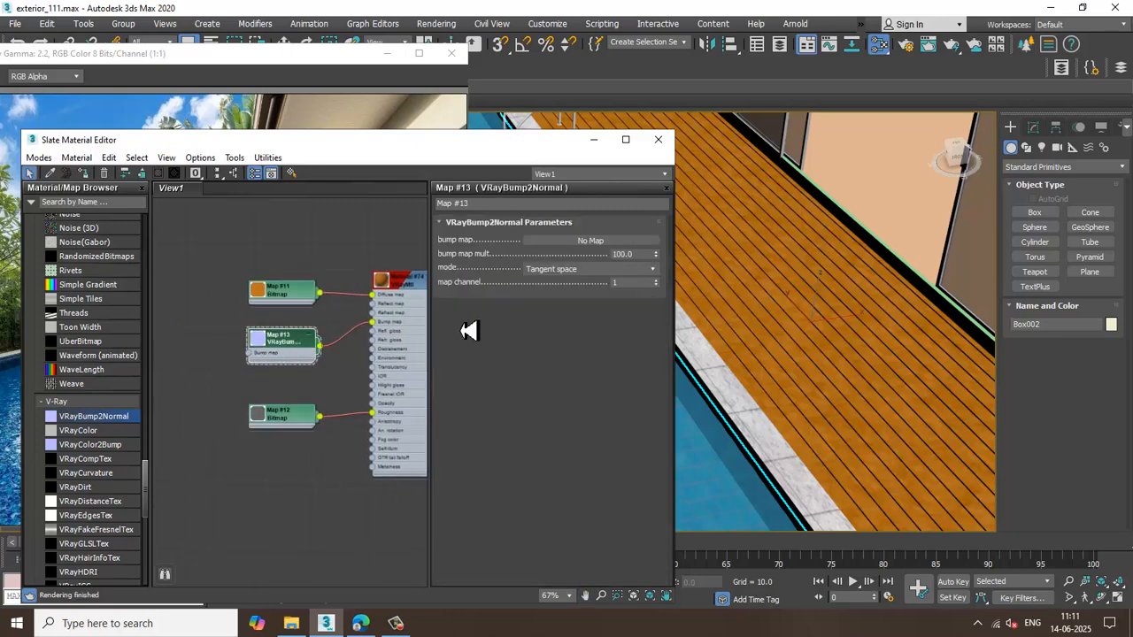
click(589, 250)
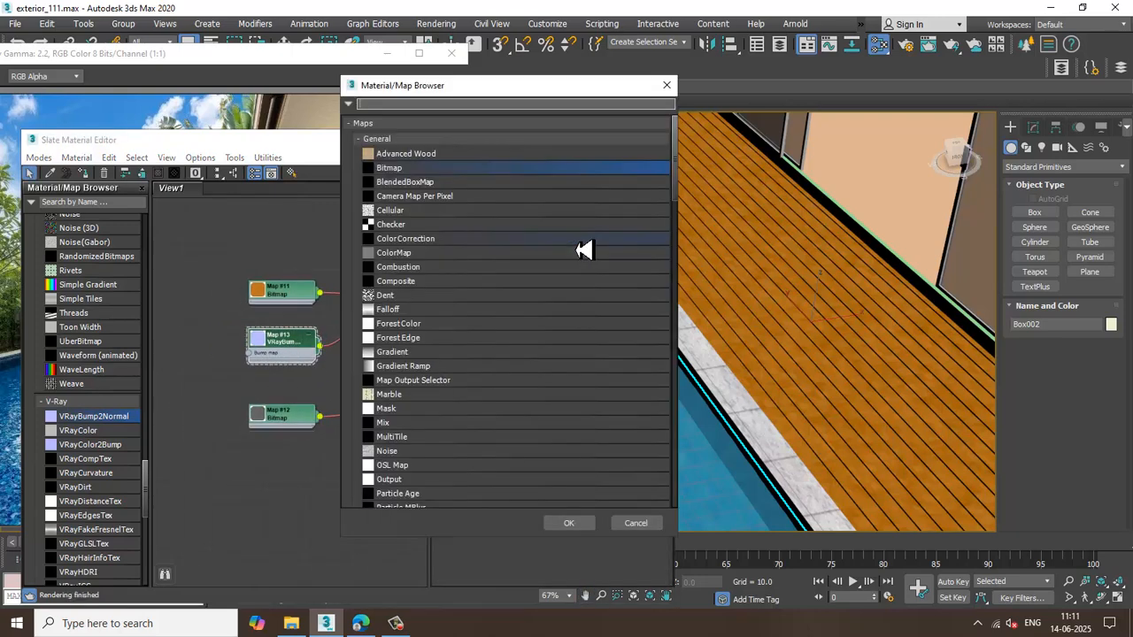
double_click(434, 169)
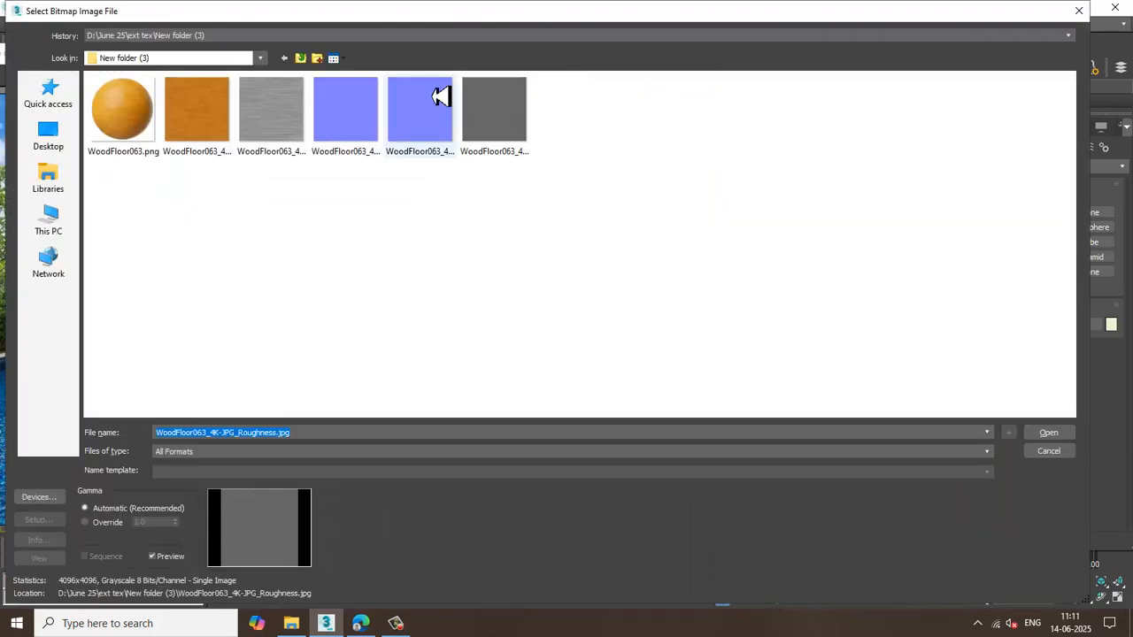
double_click(425, 121)
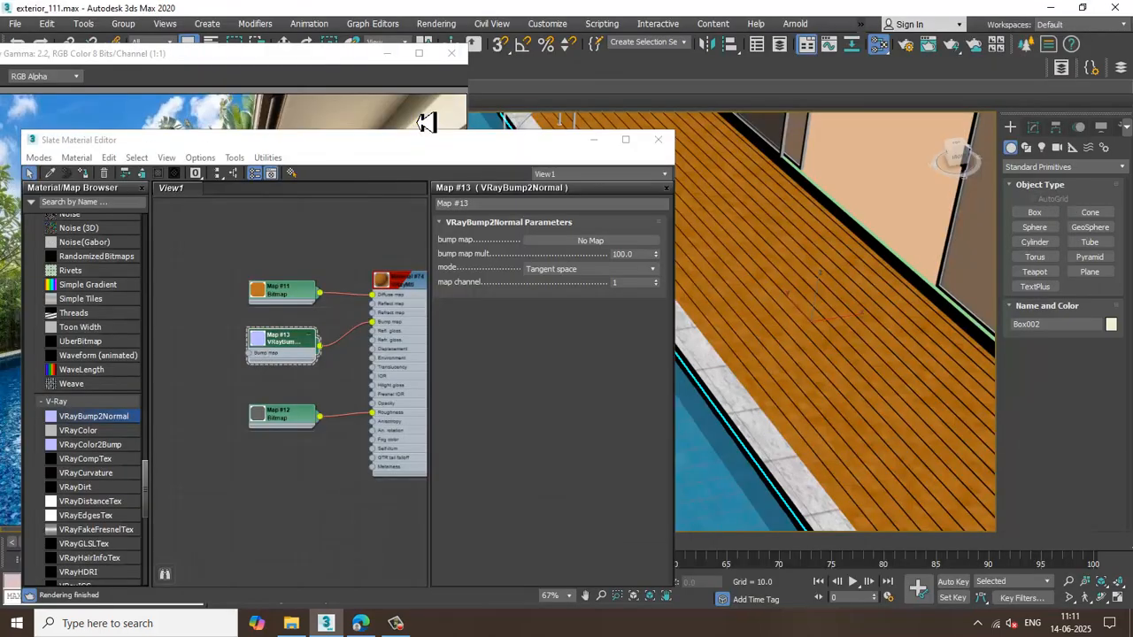
Set the U and V tiling of the WoodFloor063_4K-JPG_NormalGL bitmap to 3.
middle_drag(248, 367, 299, 385)
double_click(213, 359)
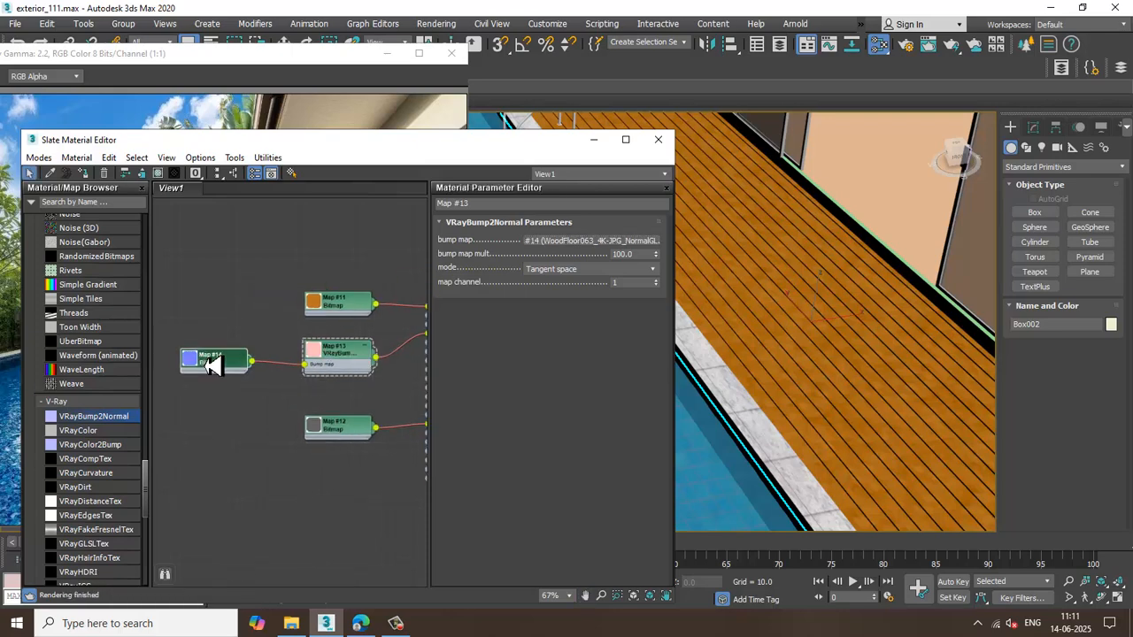
double_click(540, 293)
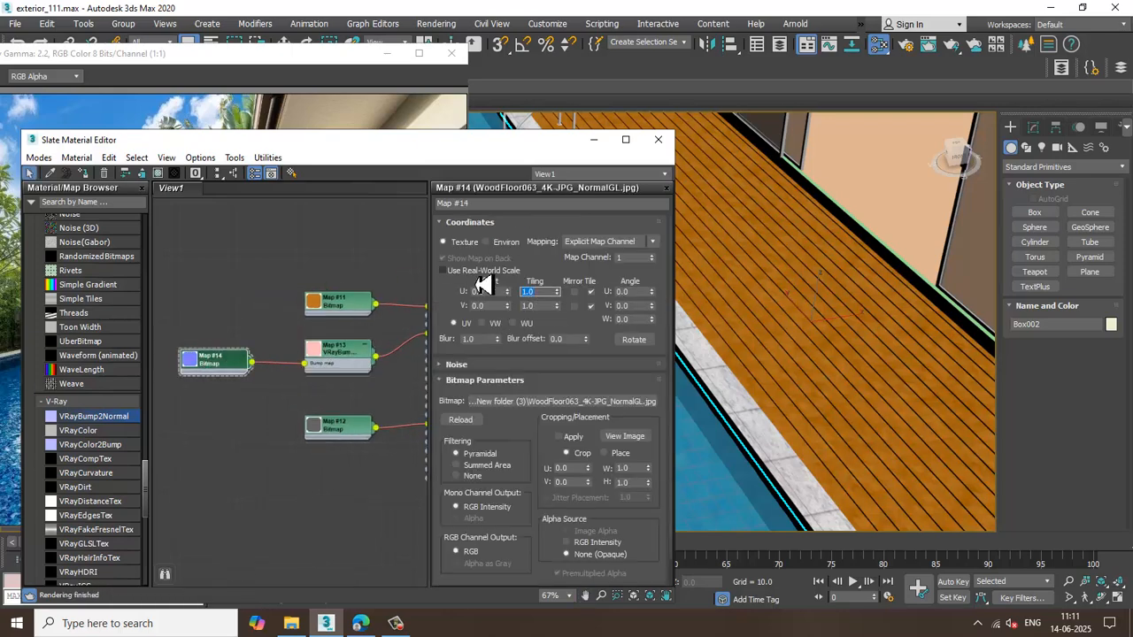
text(3)
key(Tab)
text(3)
key(Return)
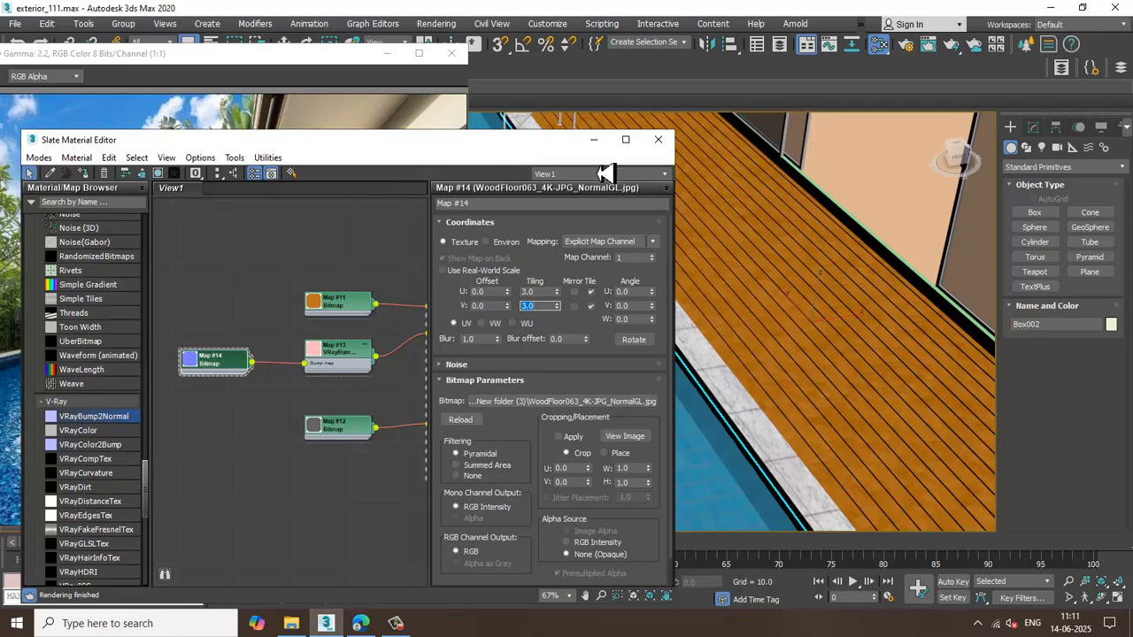
click(594, 140)
Add a UVW Map modifier to the poolside deck and set its mapping to Box.
key(w)
alt+middle_drag(717, 355, 763, 373)
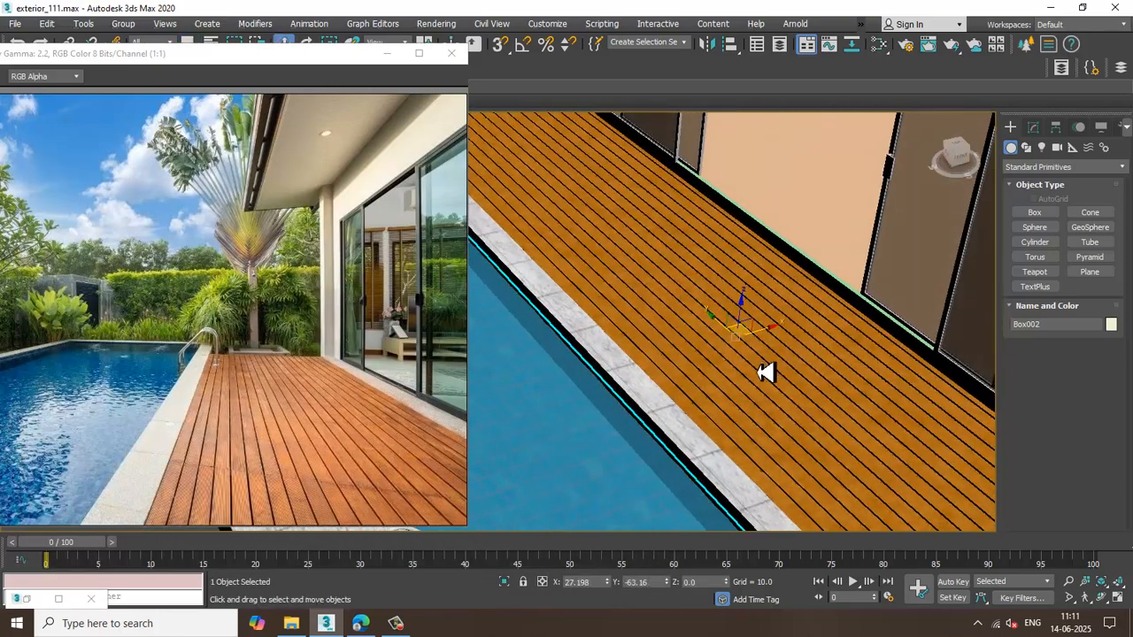
alt+middle_drag(797, 407, 765, 383)
click(1032, 132)
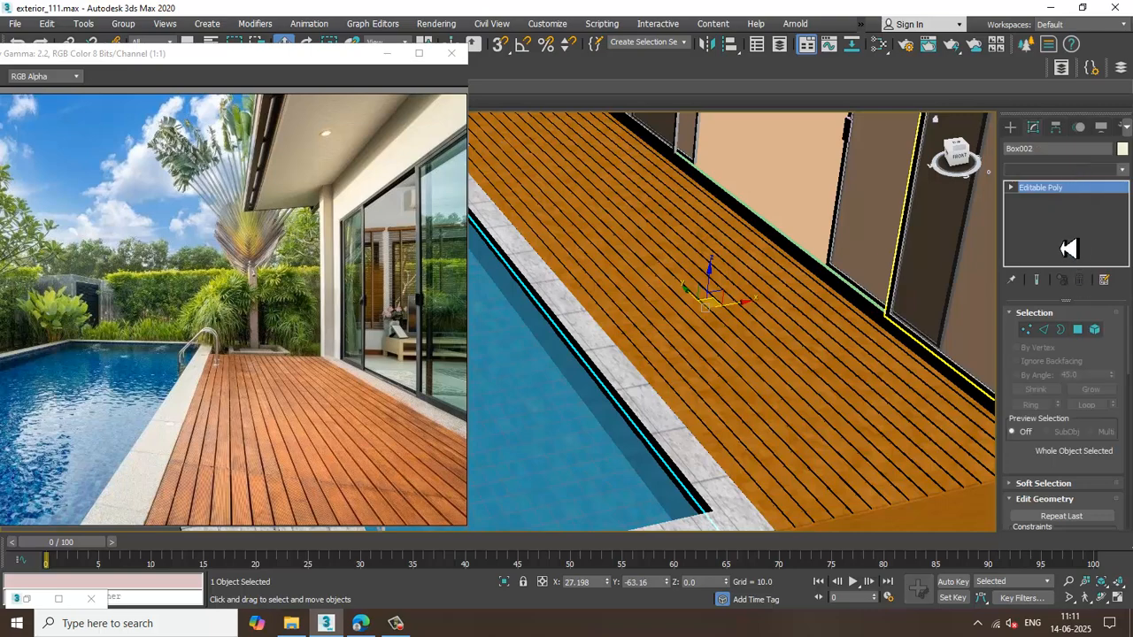
click(1062, 170)
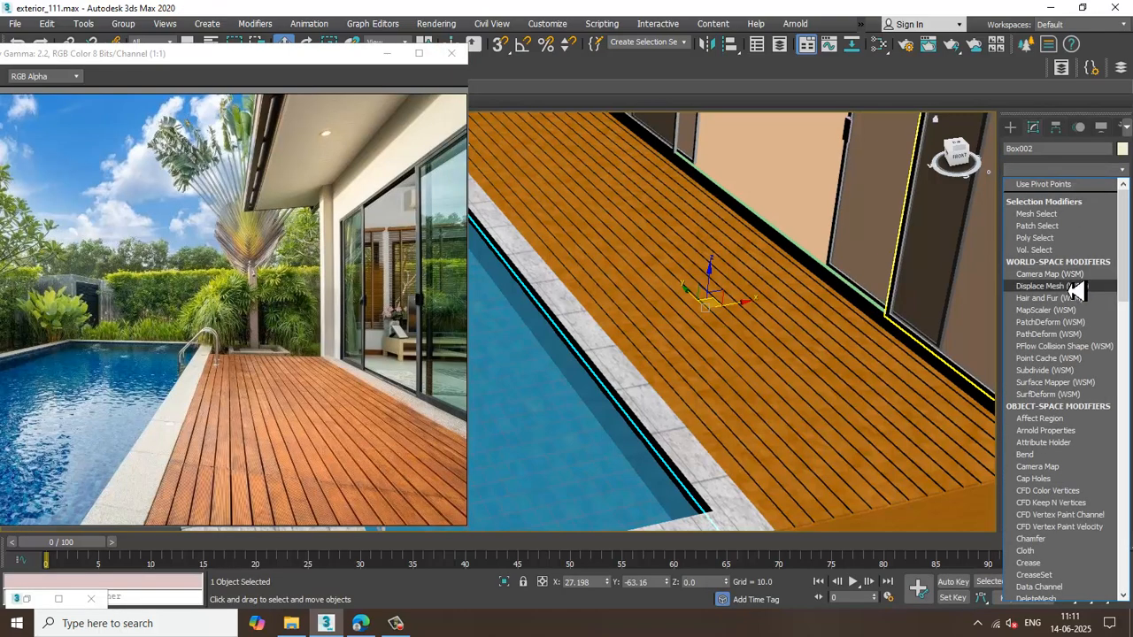
scroll(1074, 292, down, 20)
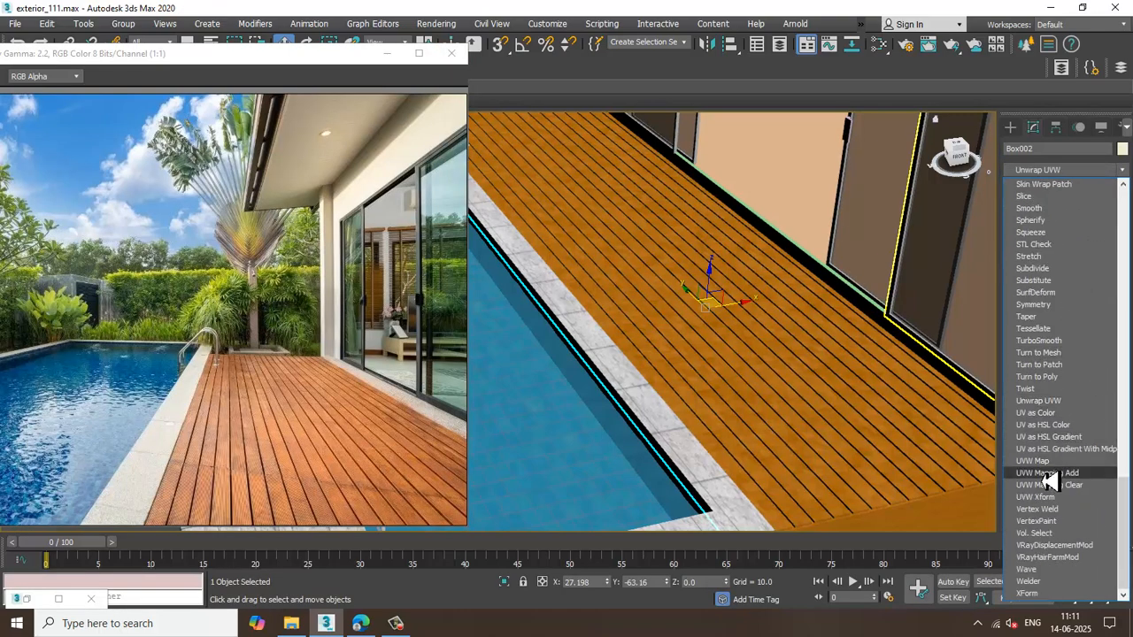
click(1048, 464)
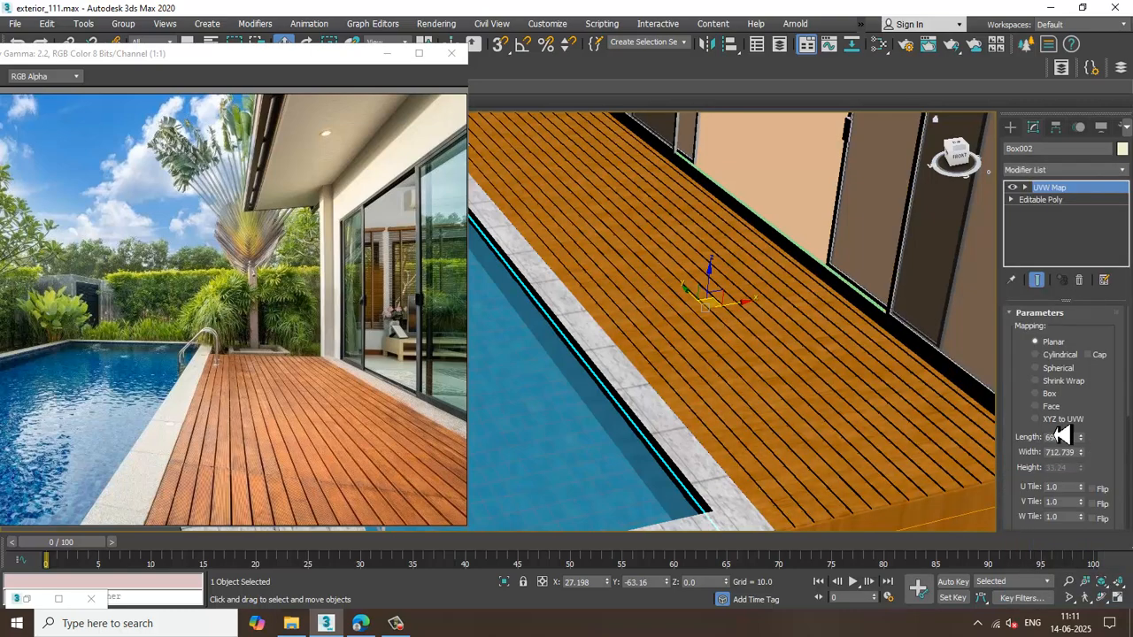
click(1050, 395)
Turn on angle snap and rotate the deck's UVW Map gizmo about its vertical axis to reorient the wood grain.
scroll(828, 432, up, 5)
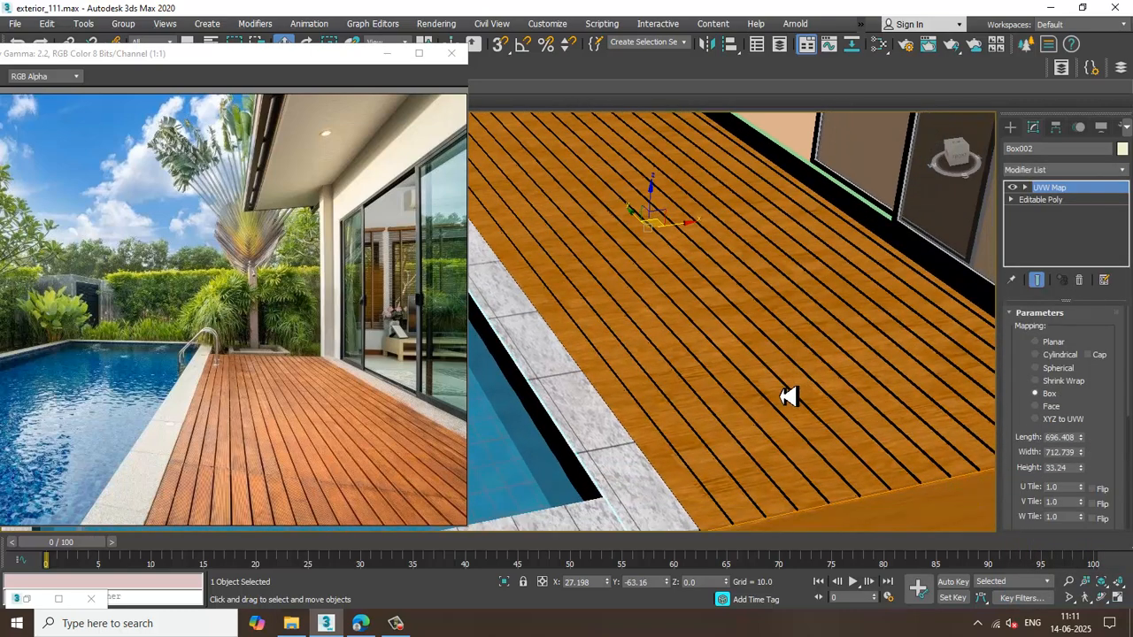
scroll(789, 398, up, 3)
click(1025, 186)
click(1052, 202)
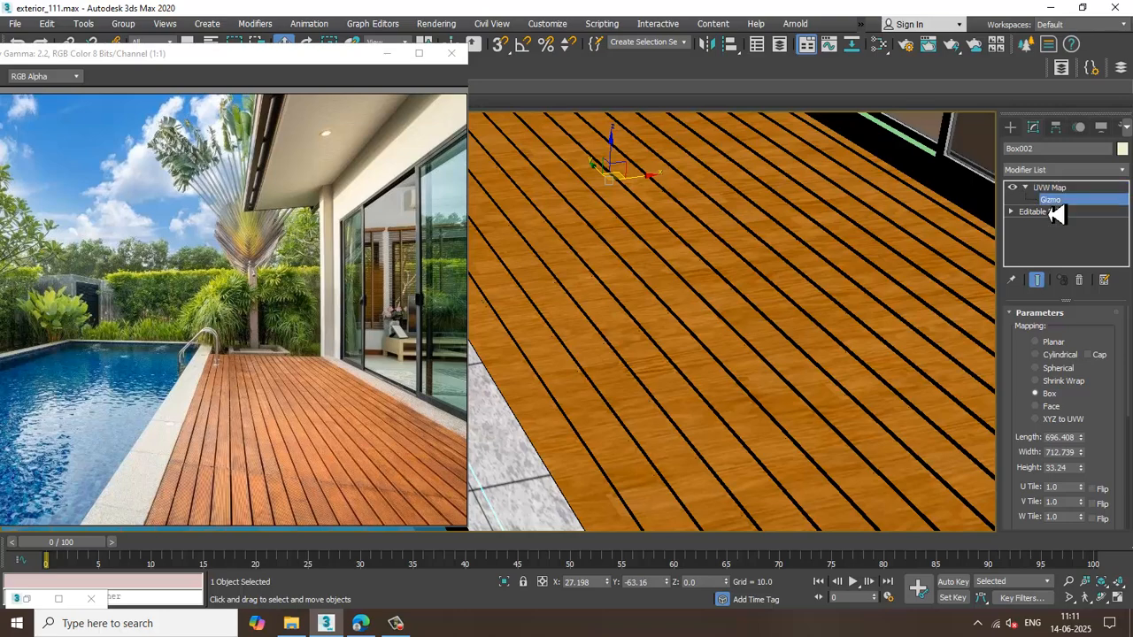
click(523, 44)
right_click(523, 45)
click(657, 216)
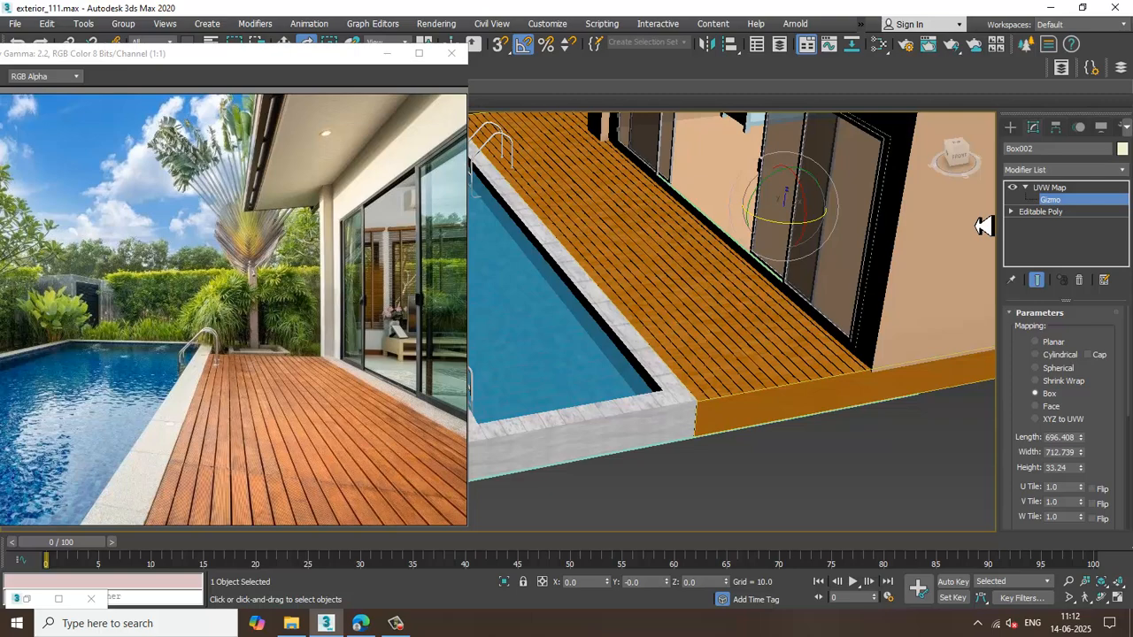
scroll(784, 226, up, 3)
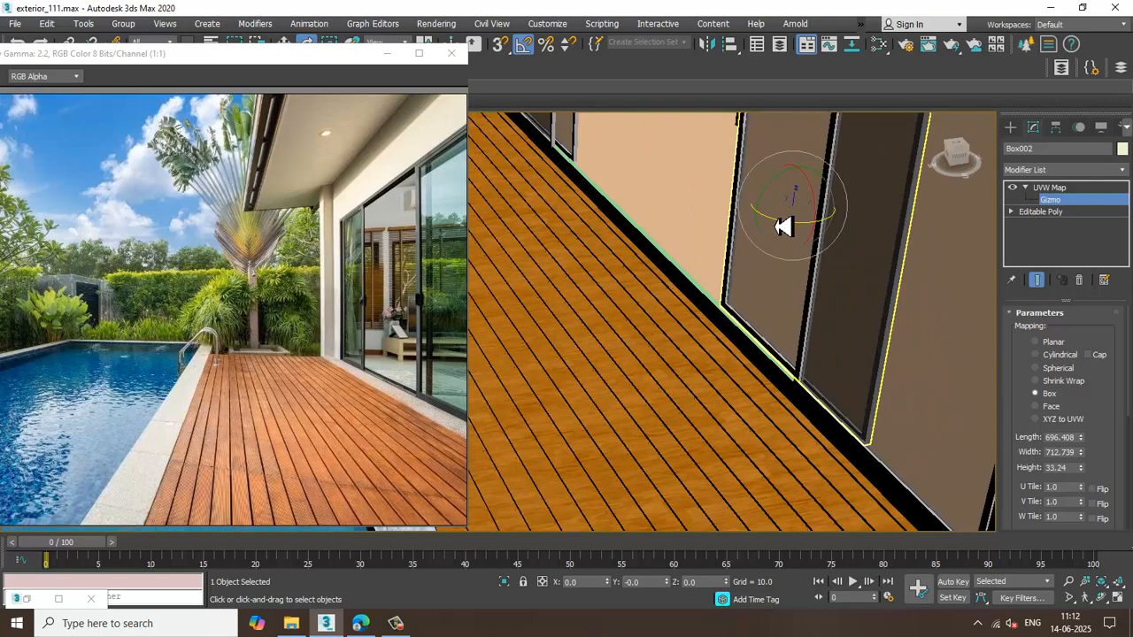
drag(794, 231, 846, 231)
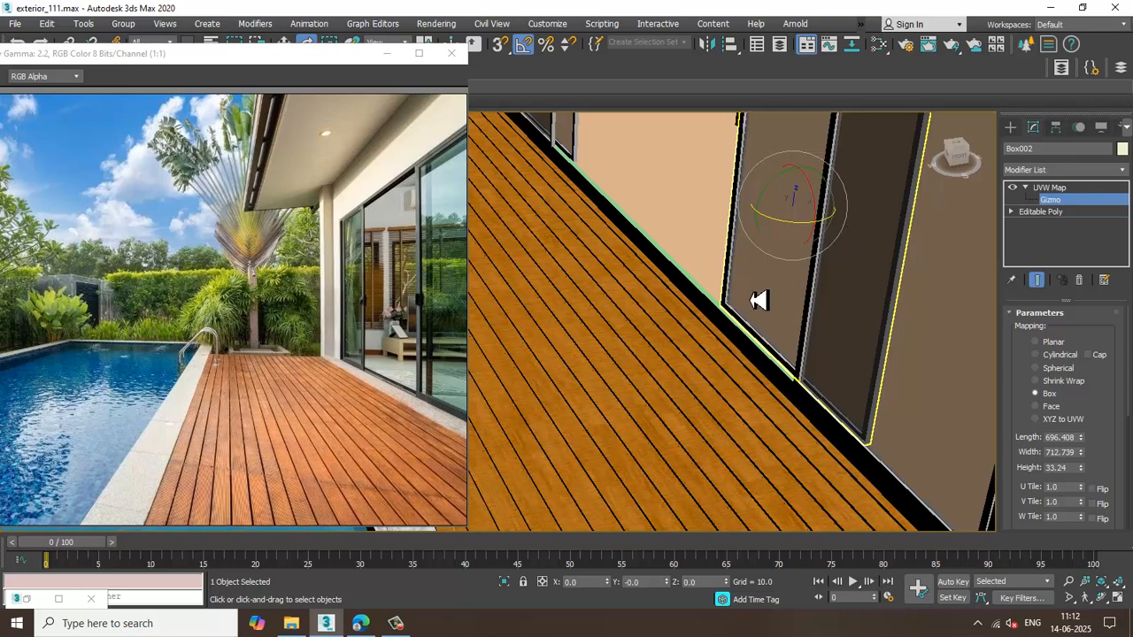
Fit the rotated UVW Map gizmo to the deck and undo the trial width change.
scroll(753, 299, down, 10)
key(w)
scroll(748, 280, up, 5)
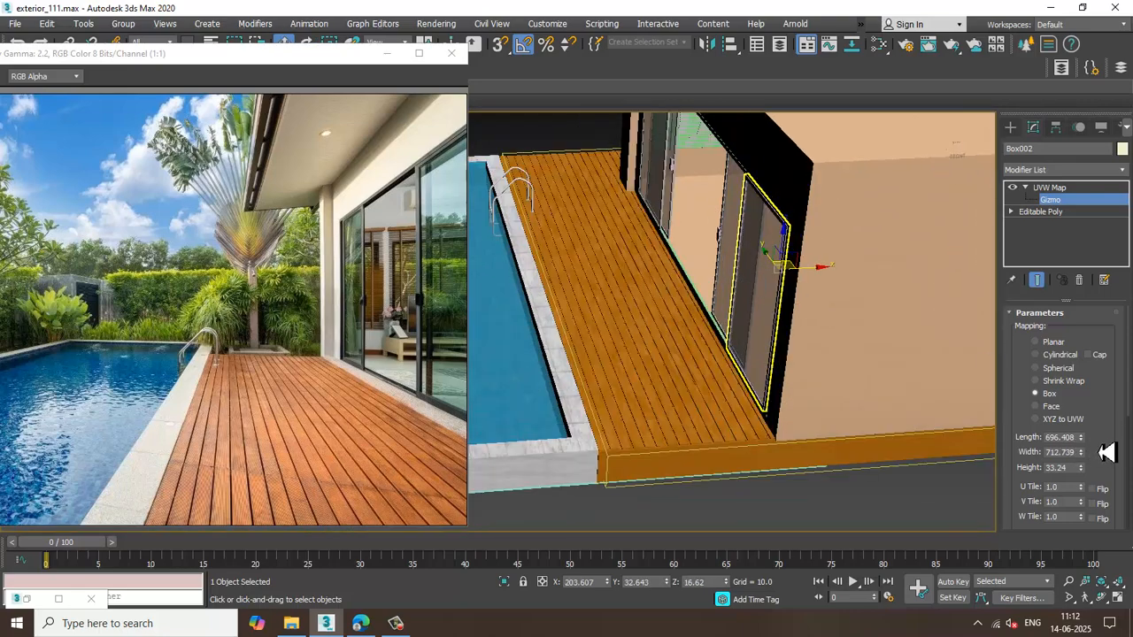
drag(1107, 452, 1090, 335)
click(1039, 520)
scroll(724, 446, up, 3)
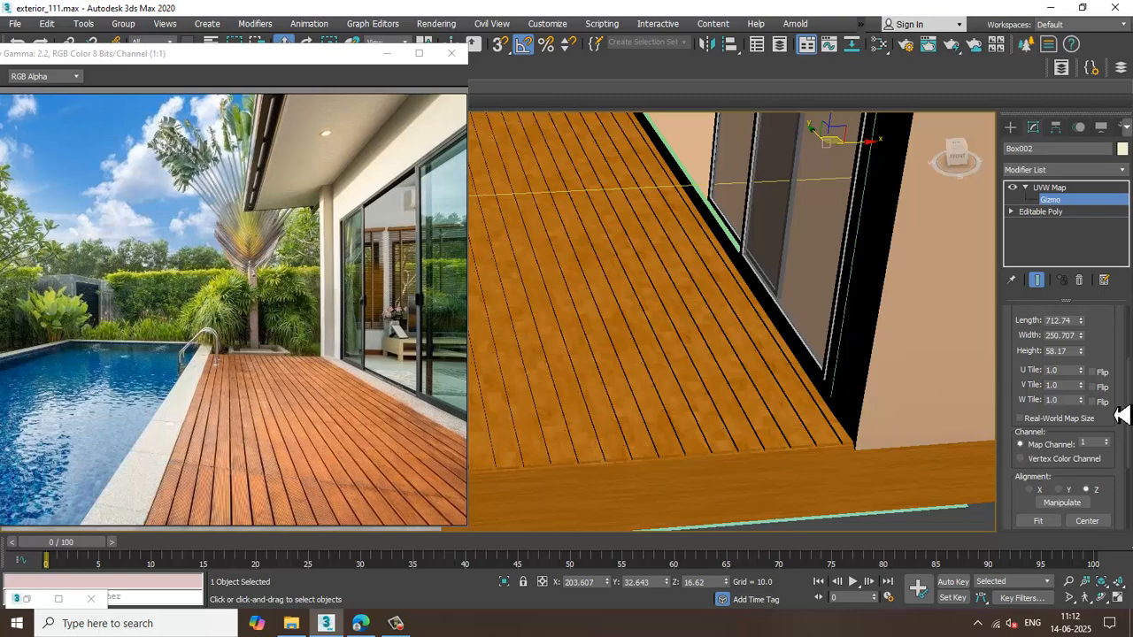
key(ctrl+z)
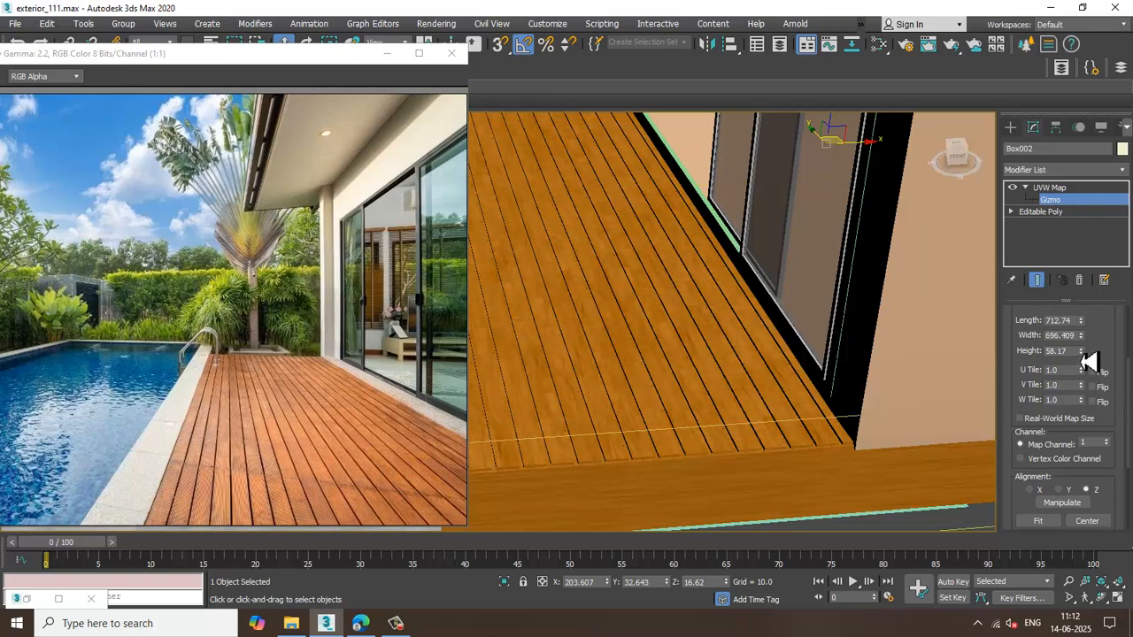
Set the deck's UVW Map gizmo height to 986.571 and leave gizmo editing.
drag(1089, 361, 1022, 405)
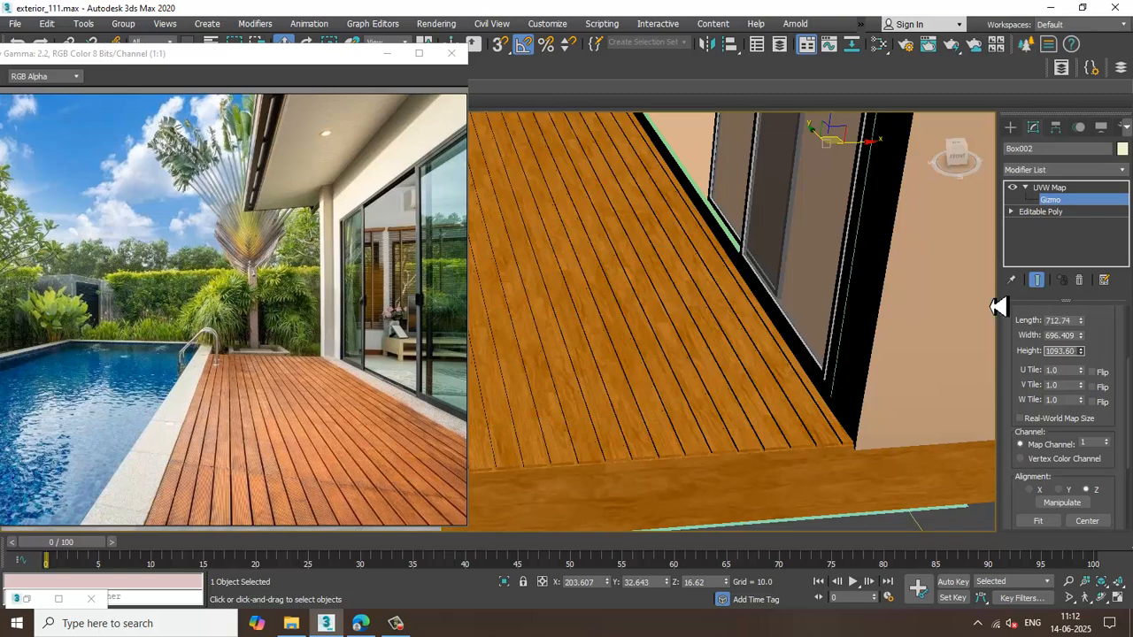
drag(998, 307, 1008, 468)
scroll(733, 332, down, 4)
alt+middle_drag(731, 331, 717, 496)
scroll(715, 488, up, 2)
middle_drag(812, 286, 976, 344)
click(1067, 188)
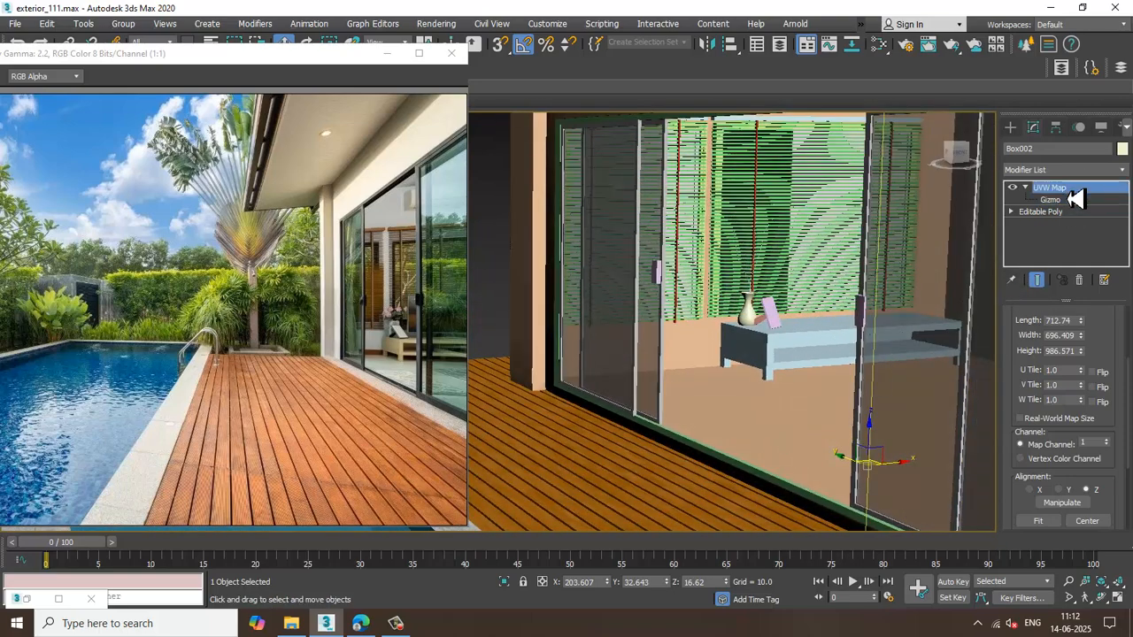
Select the house walls and add a new VRayMtl below the wood material in the Slate Material Editor.
click(752, 425)
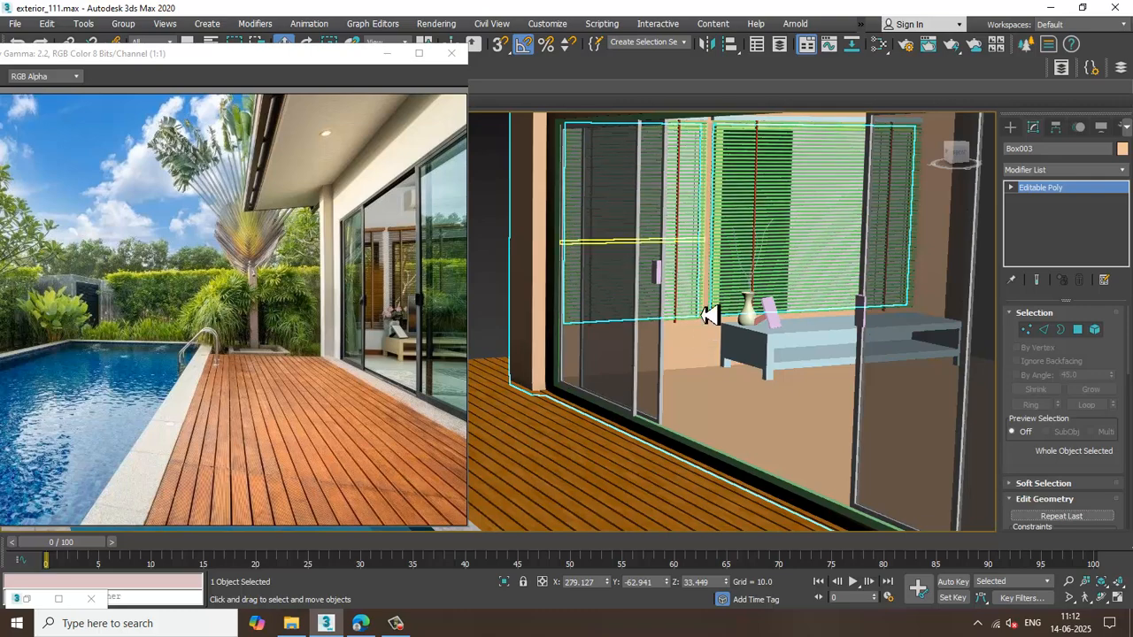
key(m)
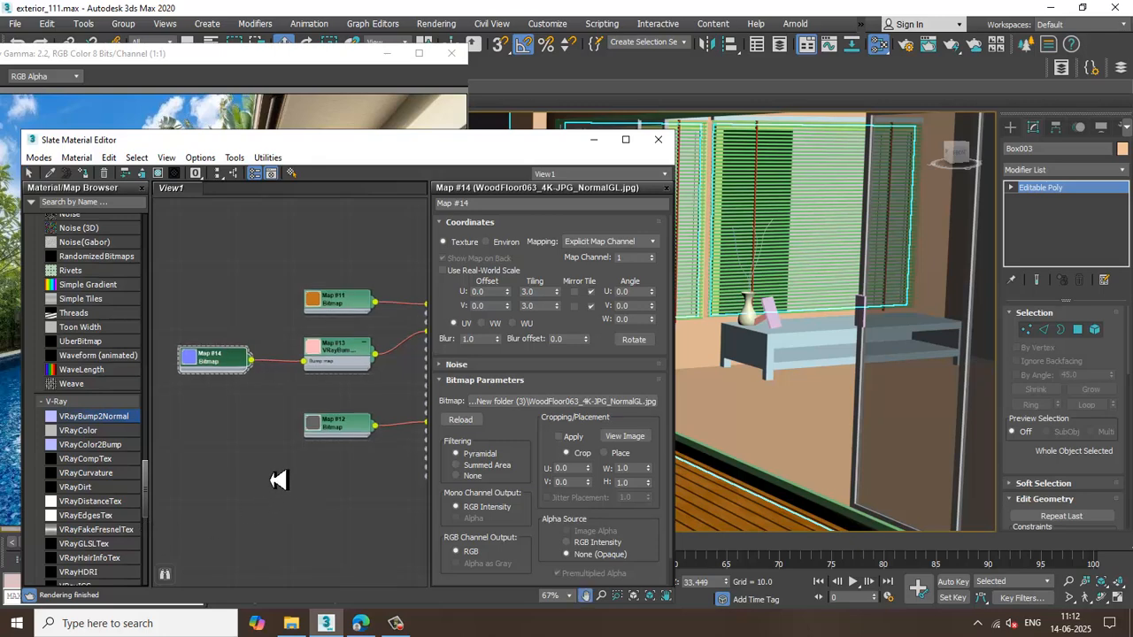
middle_drag(278, 481, 204, 394)
scroll(86, 454, up, 5)
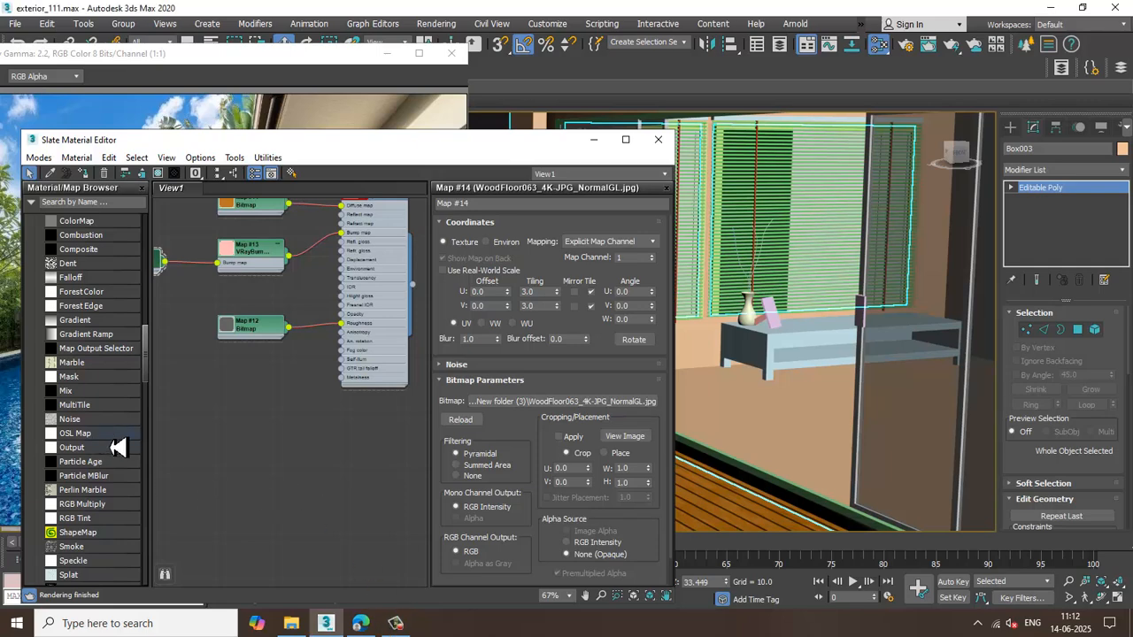
scroll(116, 430, up, 3)
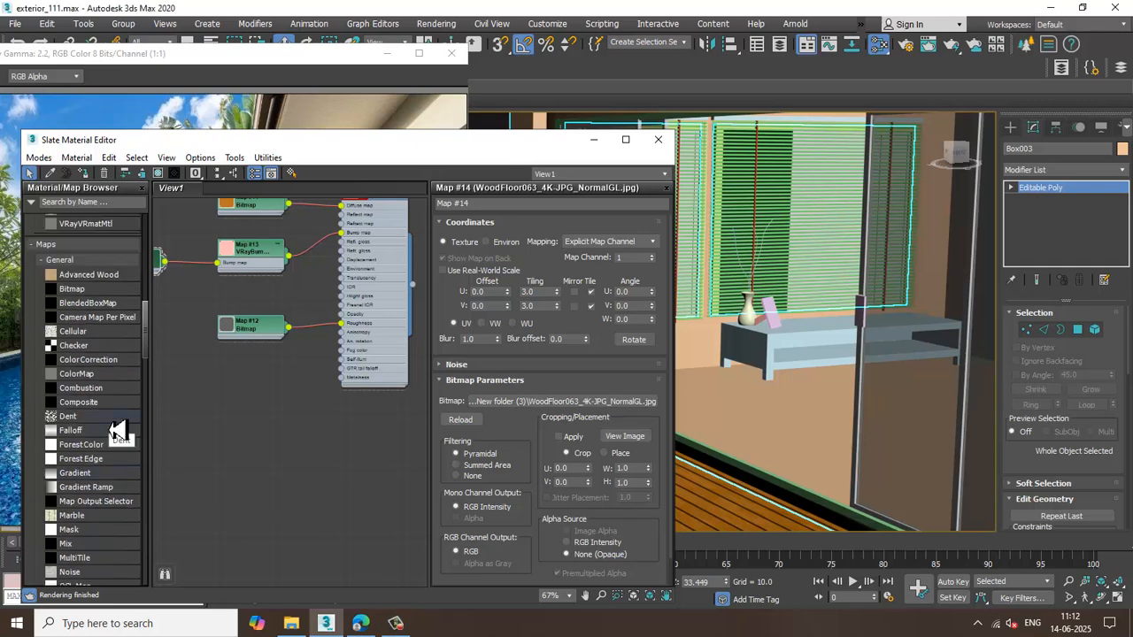
scroll(113, 430, up, 5)
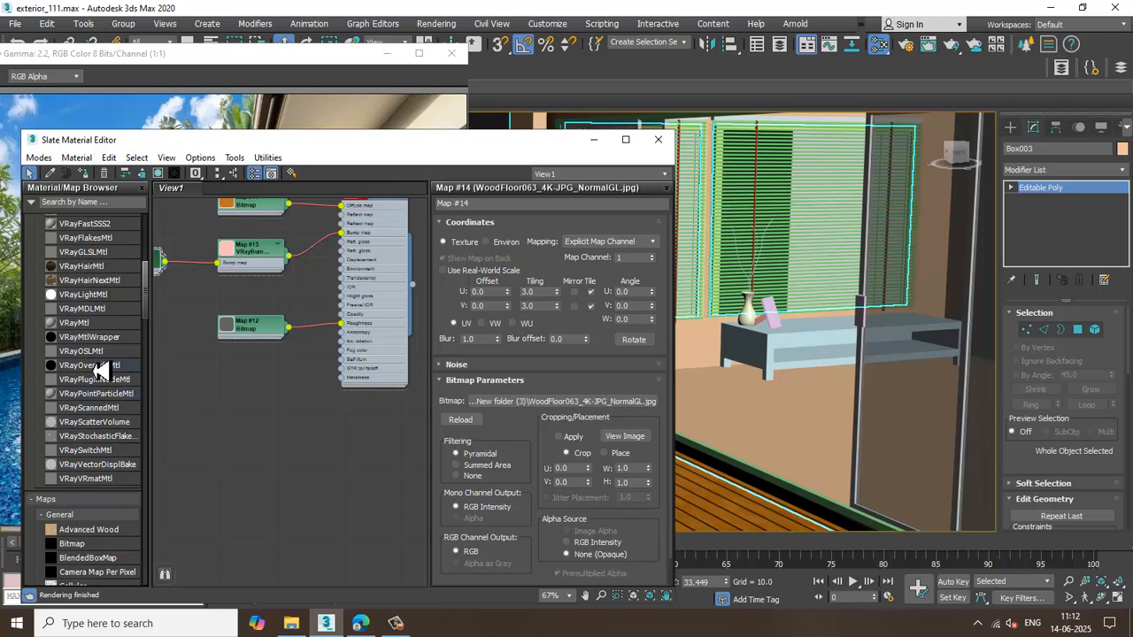
drag(93, 332, 335, 473)
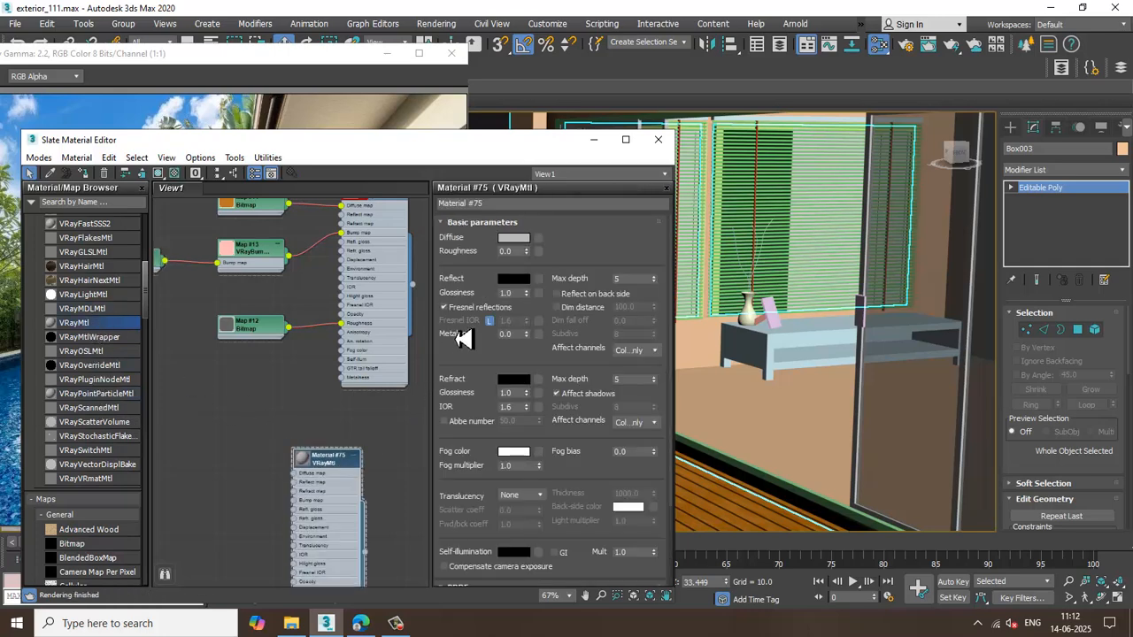
Set the new VRayMtl's diffuse colour to a beige of RGB 214, 192, 159 and assign the material to the house walls.
click(507, 238)
drag(357, 170, 302, 142)
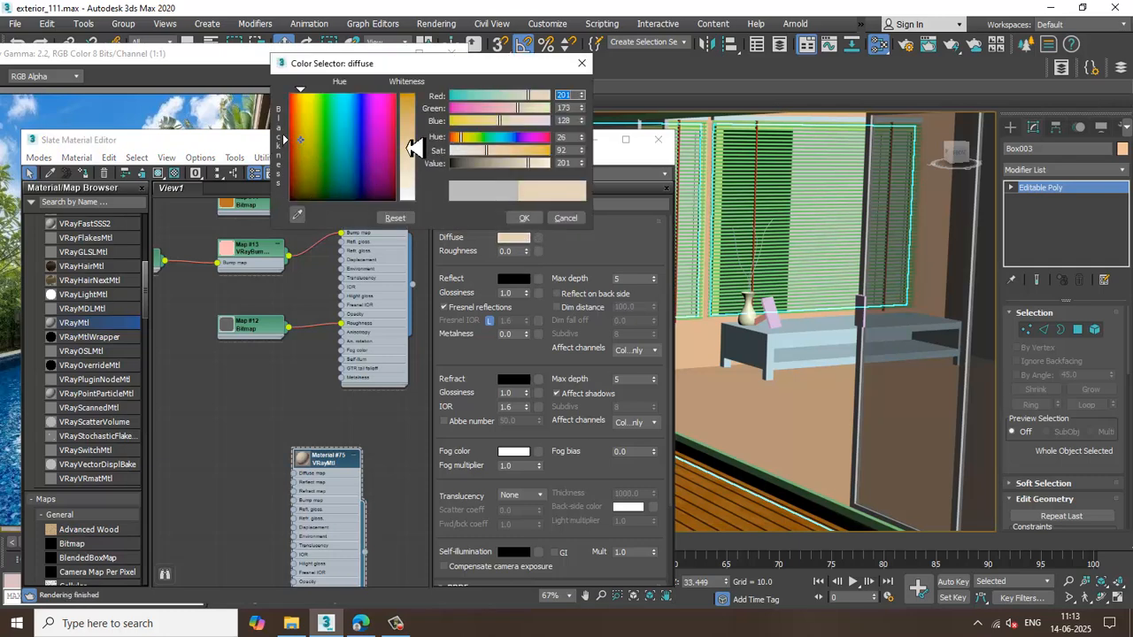
drag(413, 148, 427, 171)
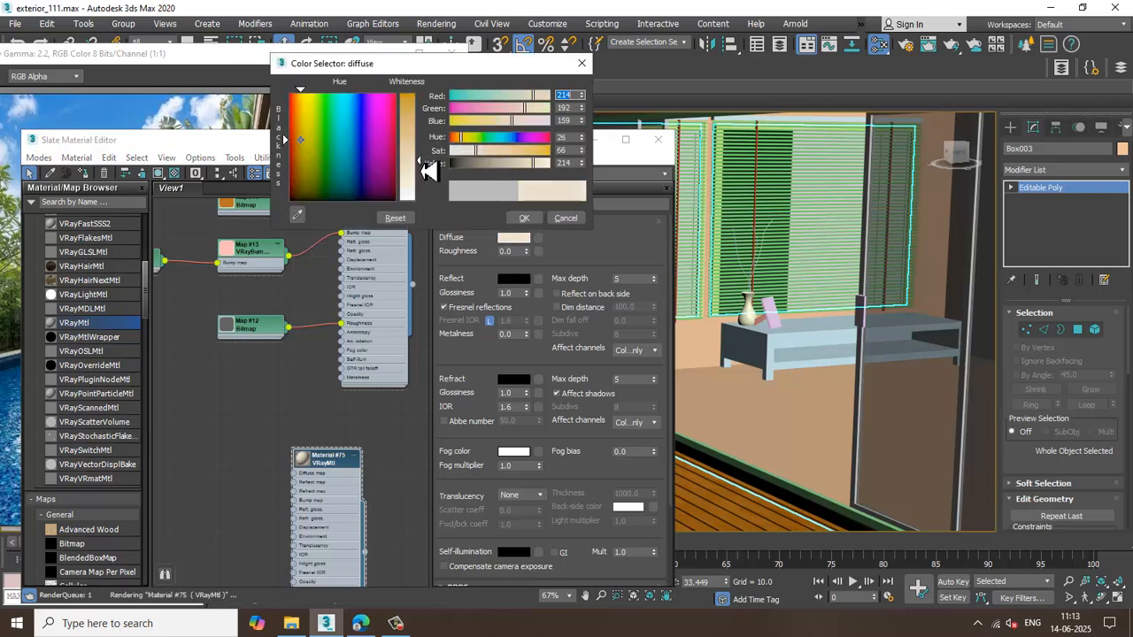
click(523, 218)
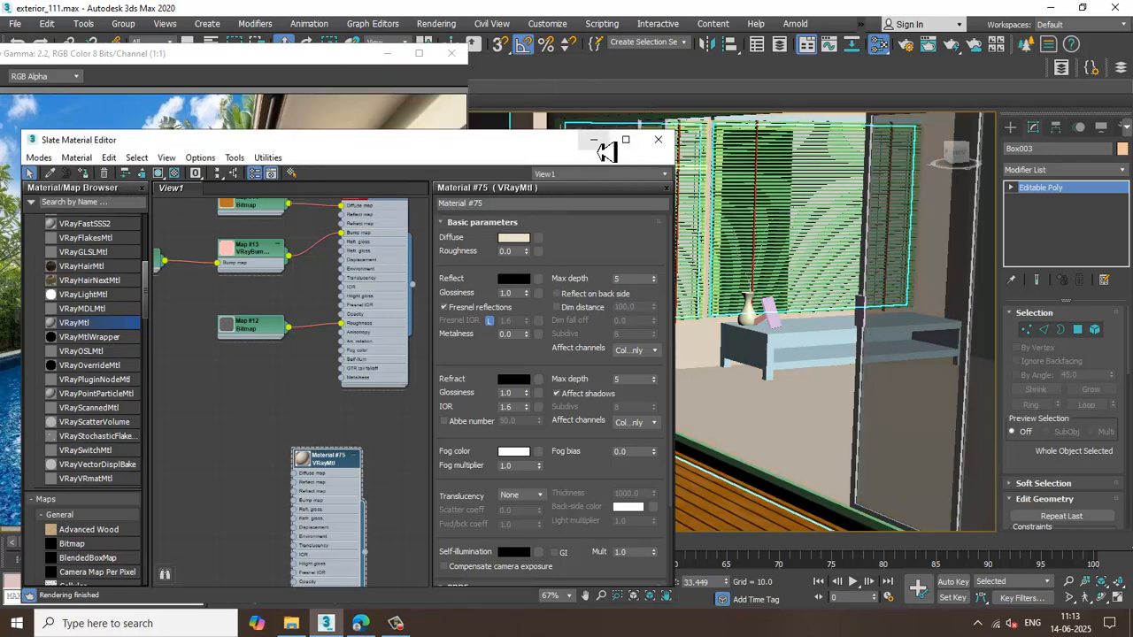
Set the wall material's reflection colour to RGB 12, 12, 12 and its roughness to 0.3.
click(521, 280)
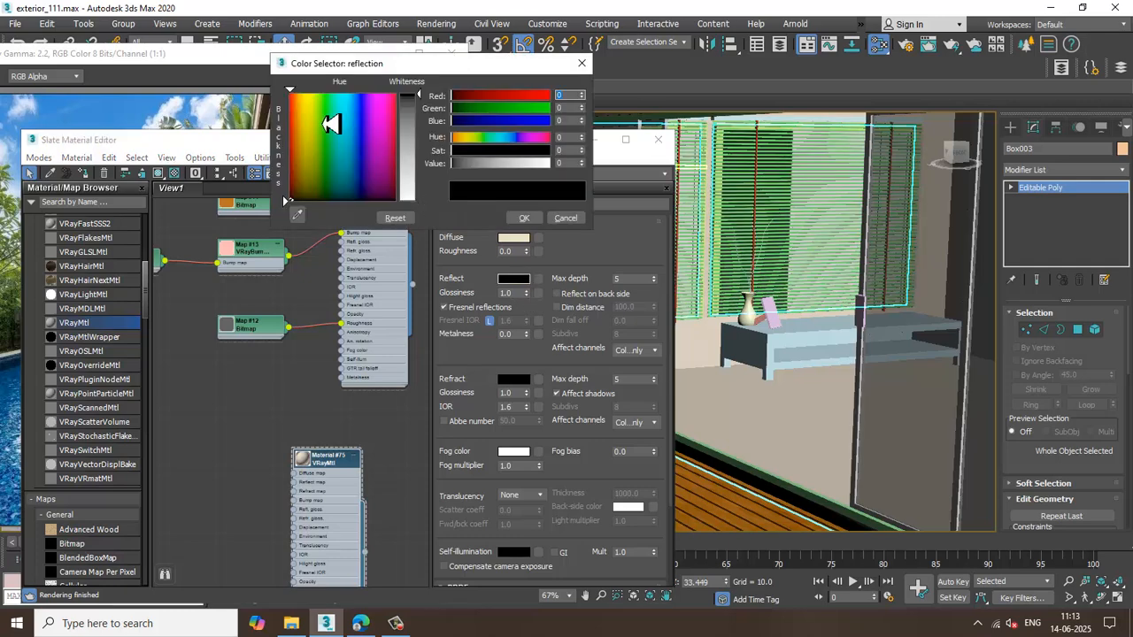
drag(423, 107, 434, 107)
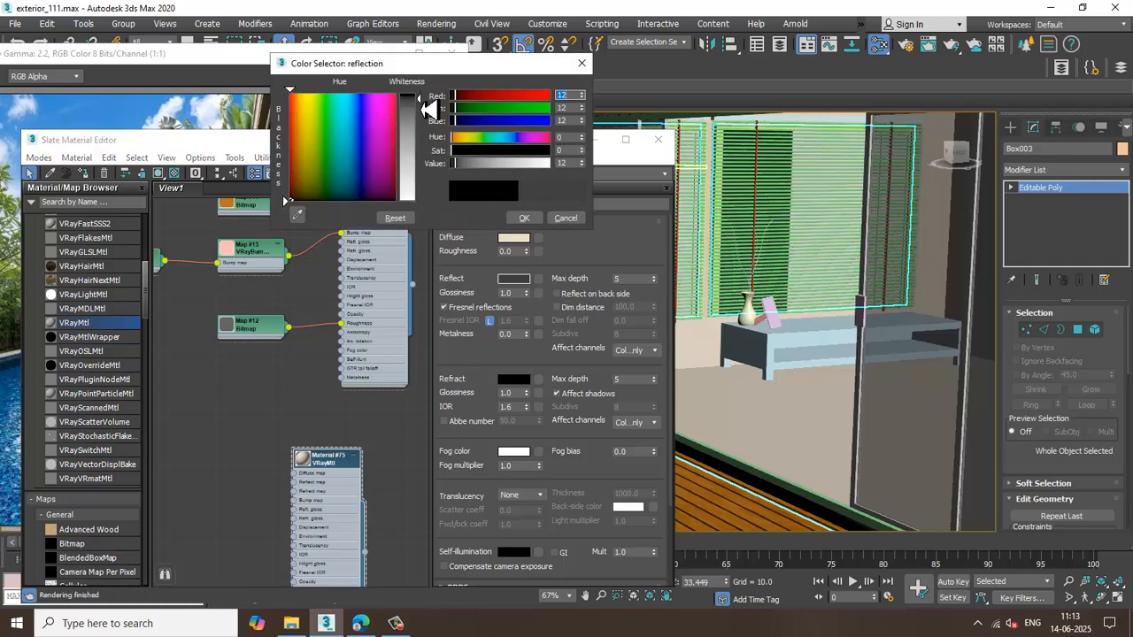
click(524, 218)
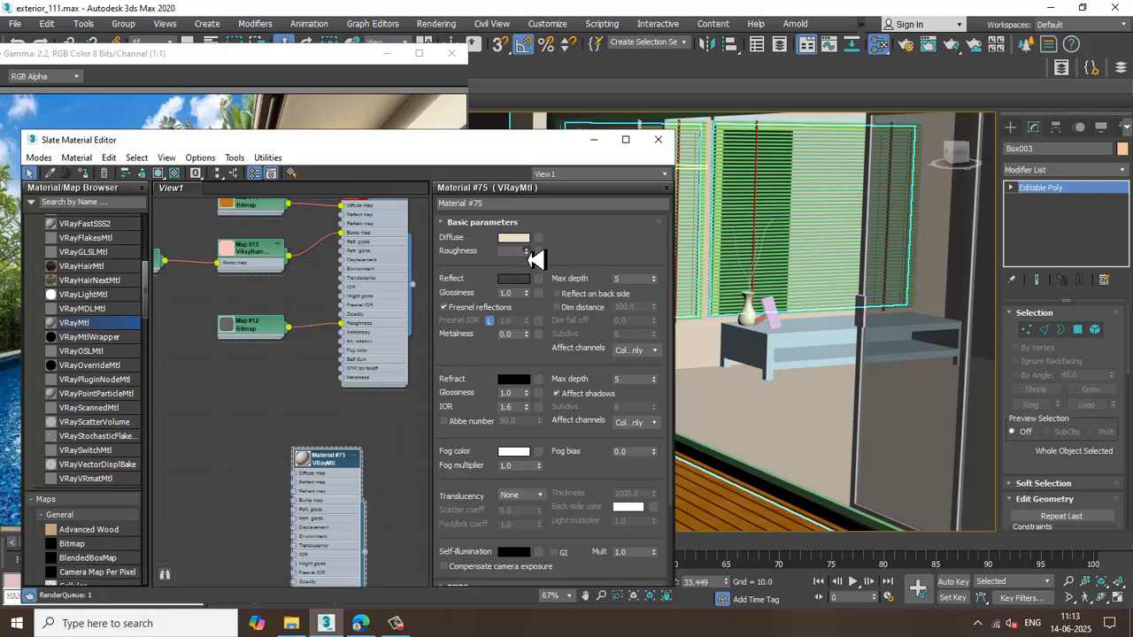
click(527, 249)
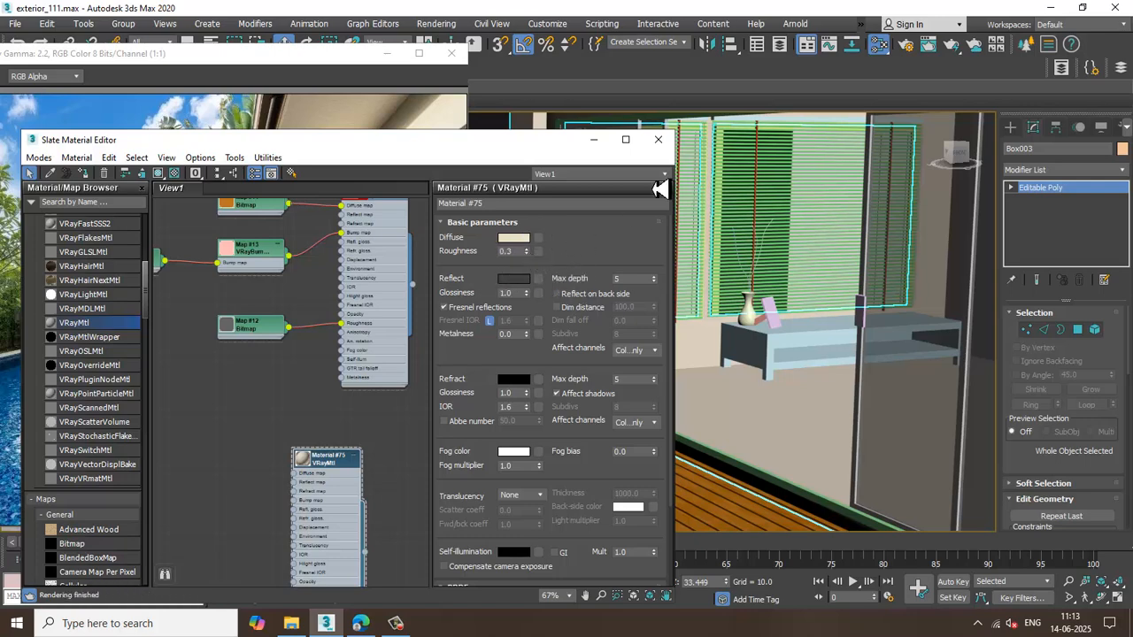
click(594, 140)
Box-select the window blinds on the house's rear wall, together with the doors and objects in front of them.
scroll(761, 283, down, 10)
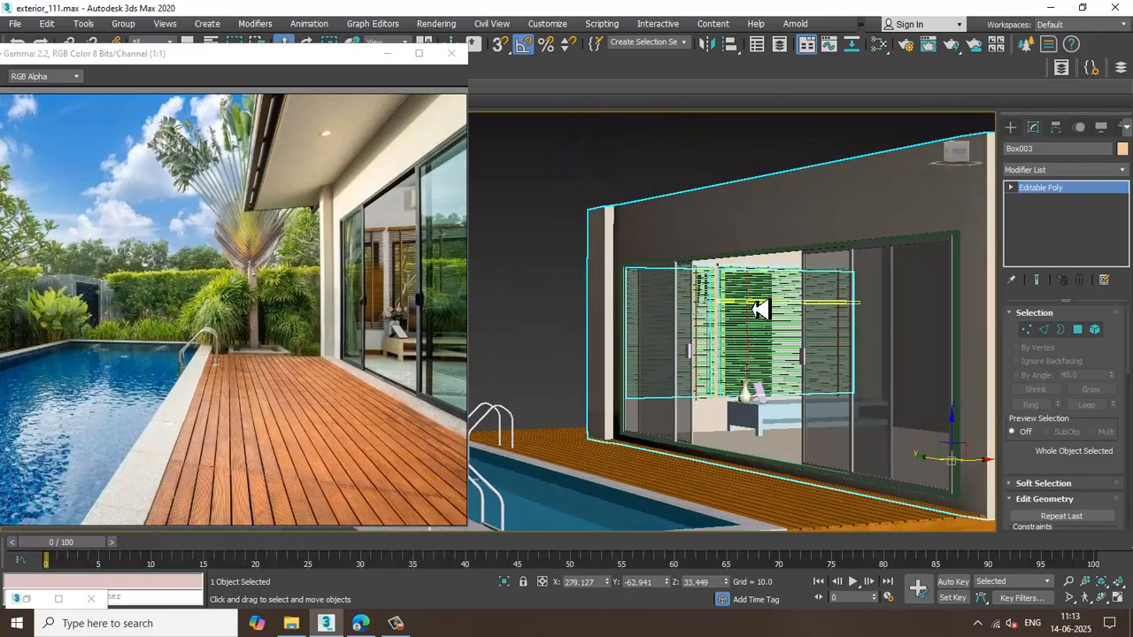
scroll(759, 306, up, 2)
scroll(664, 312, down, 4)
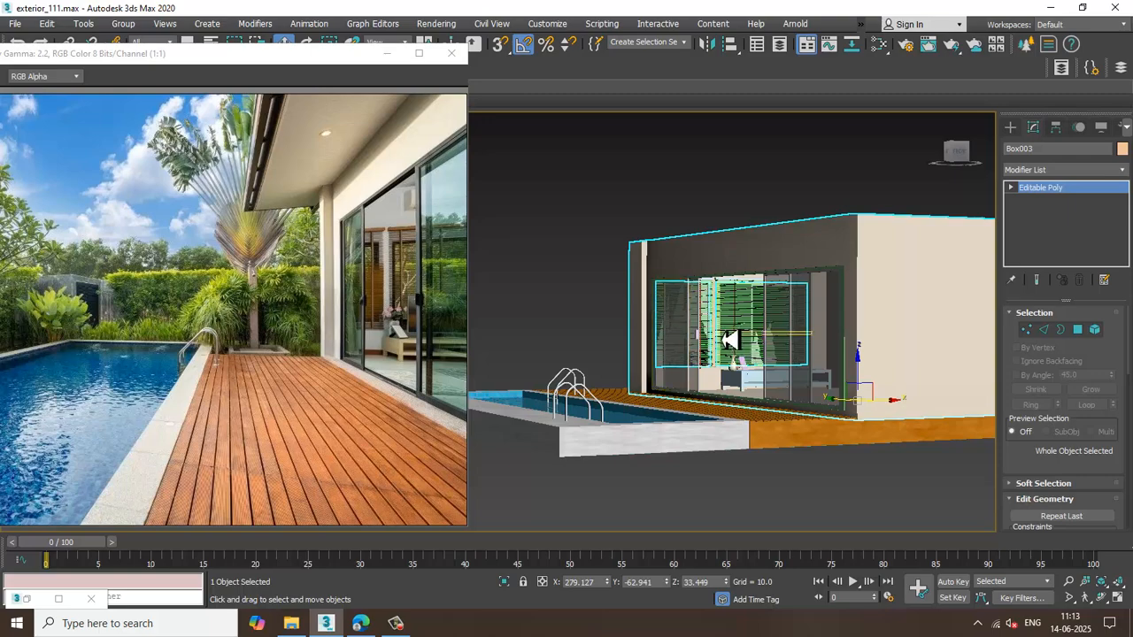
scroll(726, 342, up, 3)
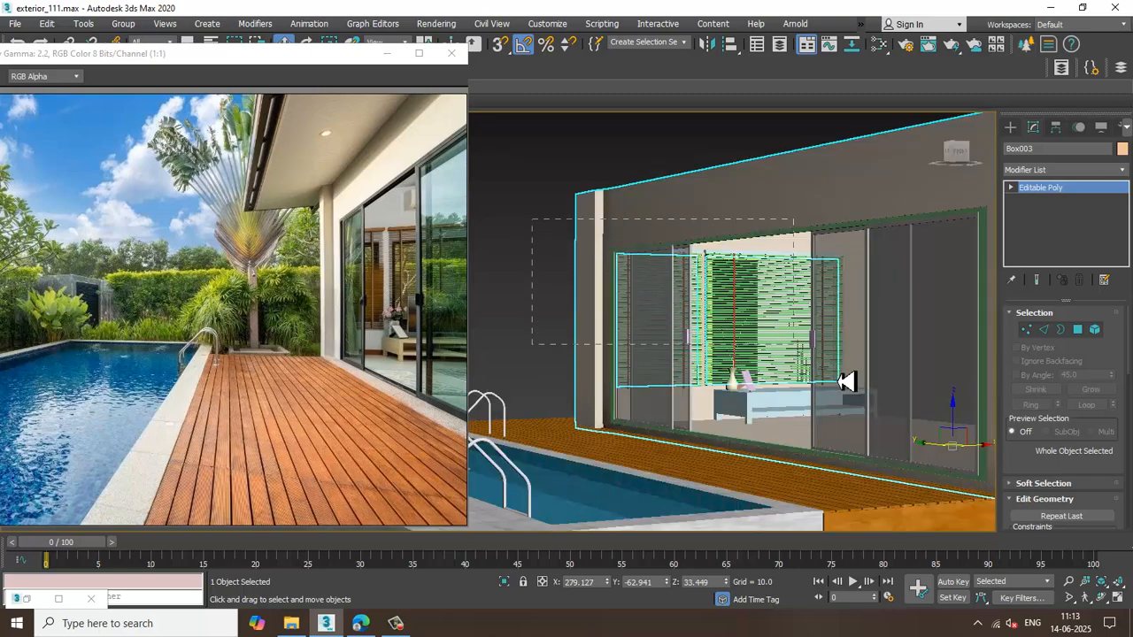
click(682, 431)
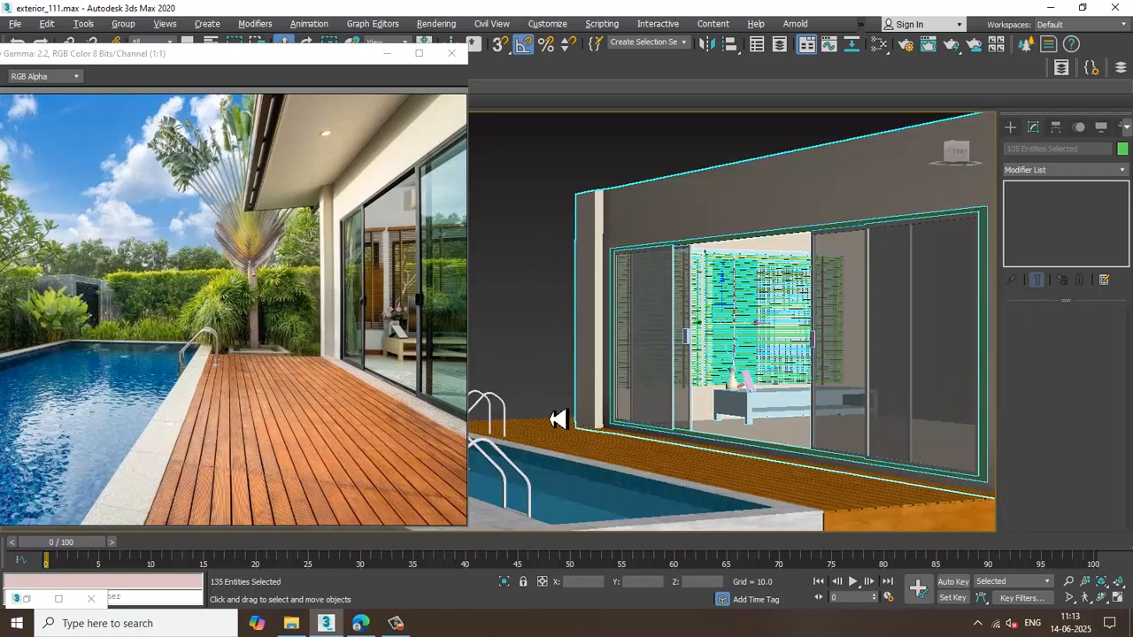
Remove the house walls, door frame and the two glass panes behind the blinds from the selection.
alt+drag(559, 420, 1123, 563)
alt+middle_drag(763, 407, 929, 417)
scroll(841, 356, up, 3)
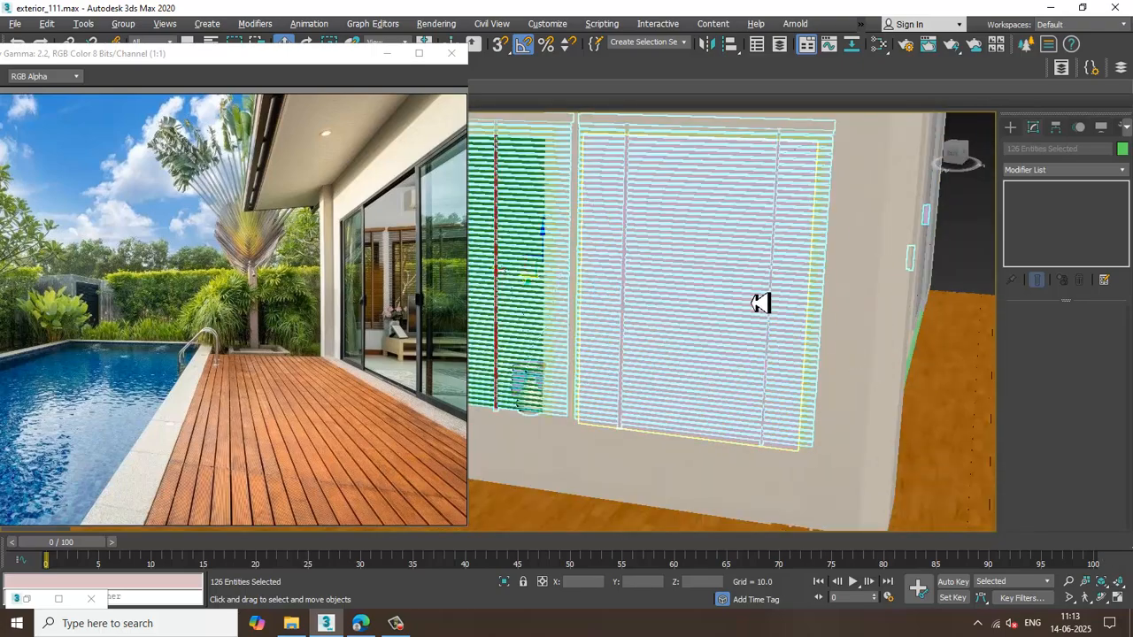
alt+click(760, 303)
alt+middle_drag(828, 324, 580, 282)
alt+click(582, 284)
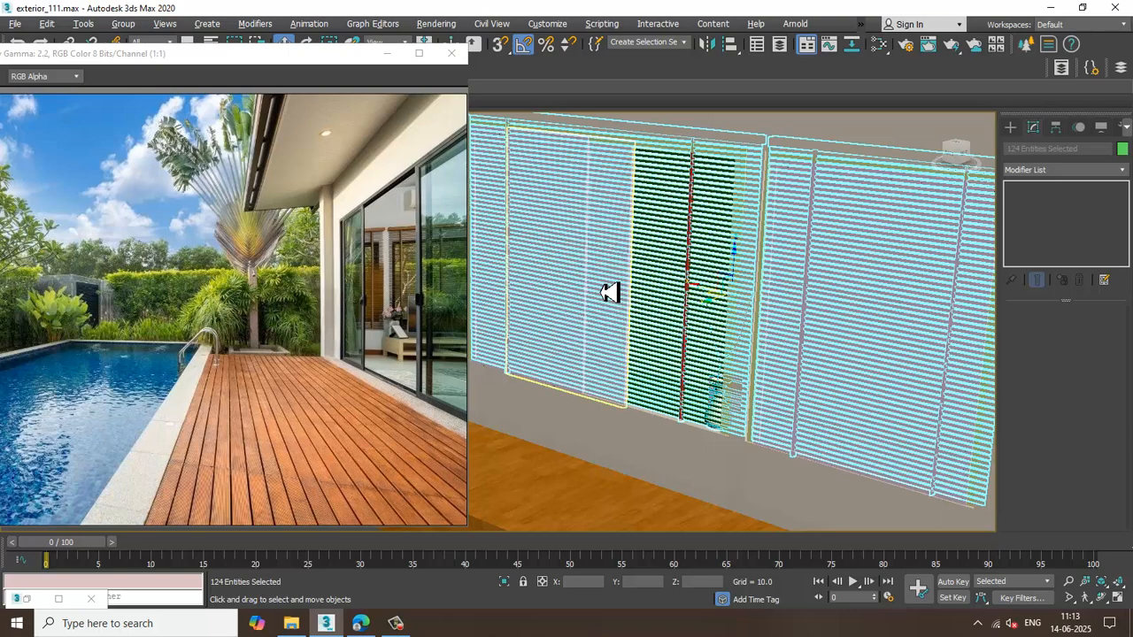
Remove the sliding door handles from the selection, keeping the blinds selected.
scroll(816, 350, down, 5)
alt+middle_drag(652, 293, 678, 294)
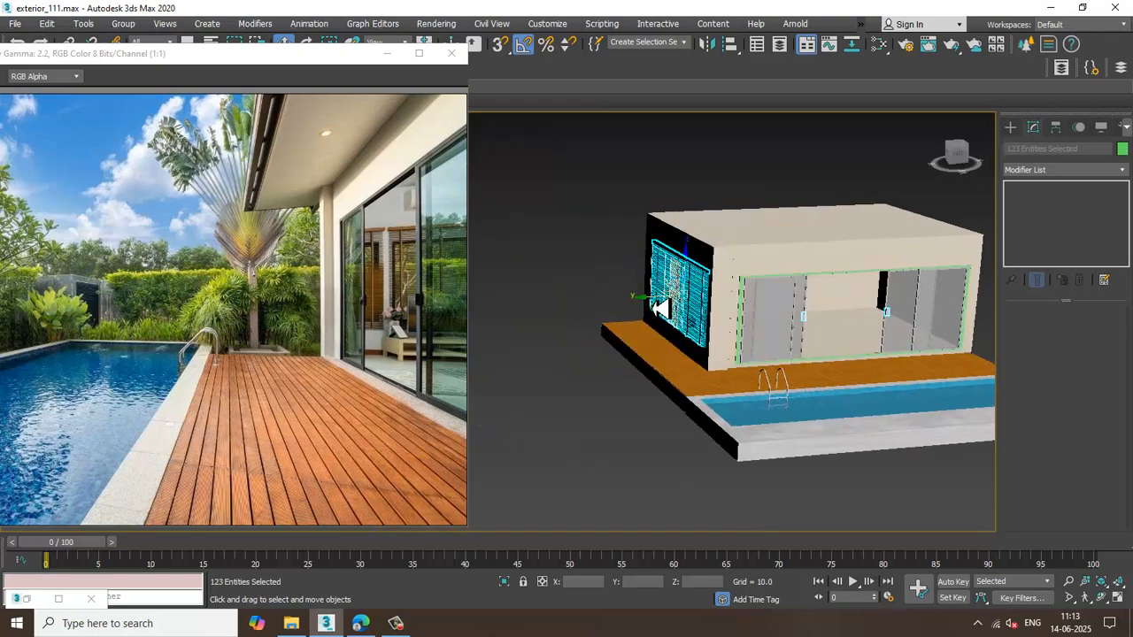
alt+middle_drag(584, 304, 701, 317)
scroll(700, 316, up, 5)
scroll(805, 307, down, 7)
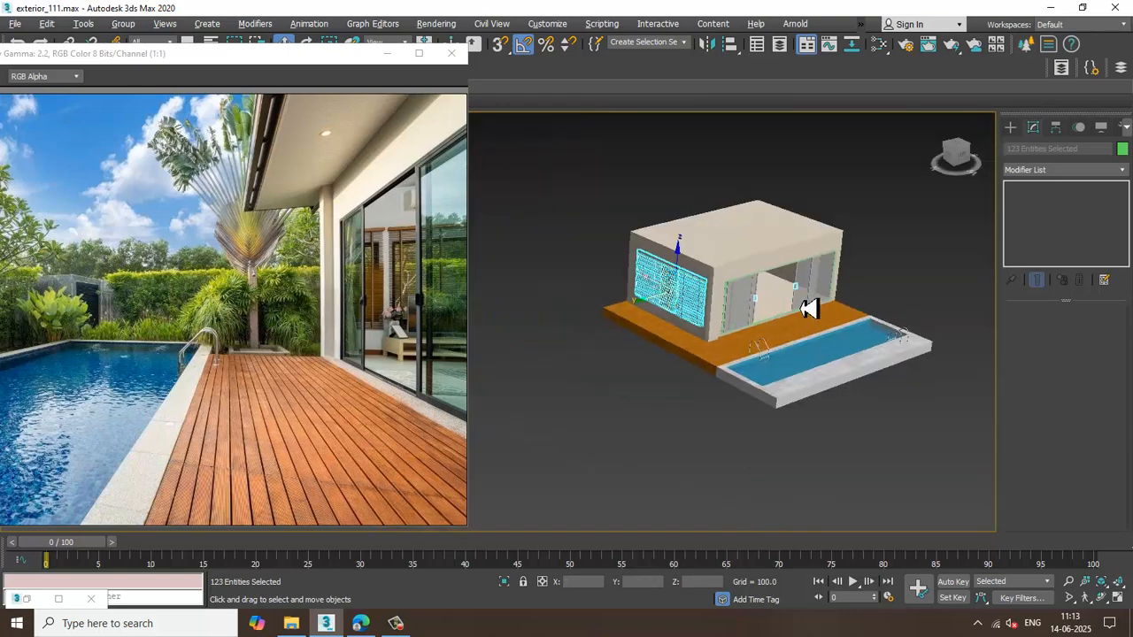
alt+middle_drag(805, 306, 721, 188)
alt+click(822, 341)
scroll(702, 318, up, 4)
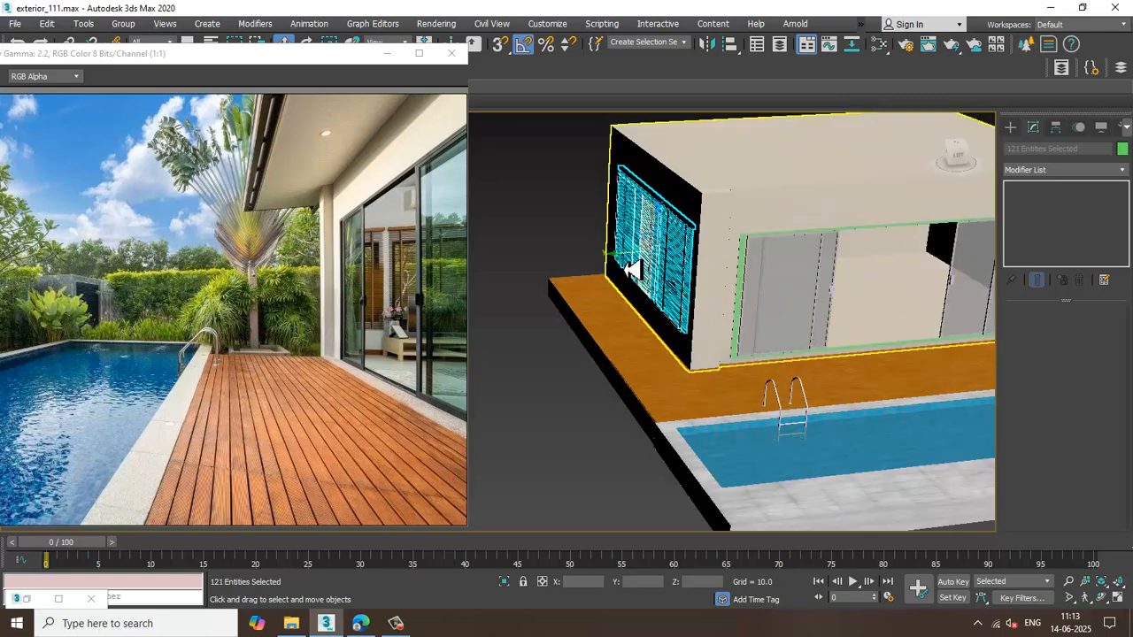
drag(627, 262, 450, 289)
alt+middle_drag(610, 289, 708, 295)
scroll(587, 256, up, 4)
scroll(623, 258, up, 6)
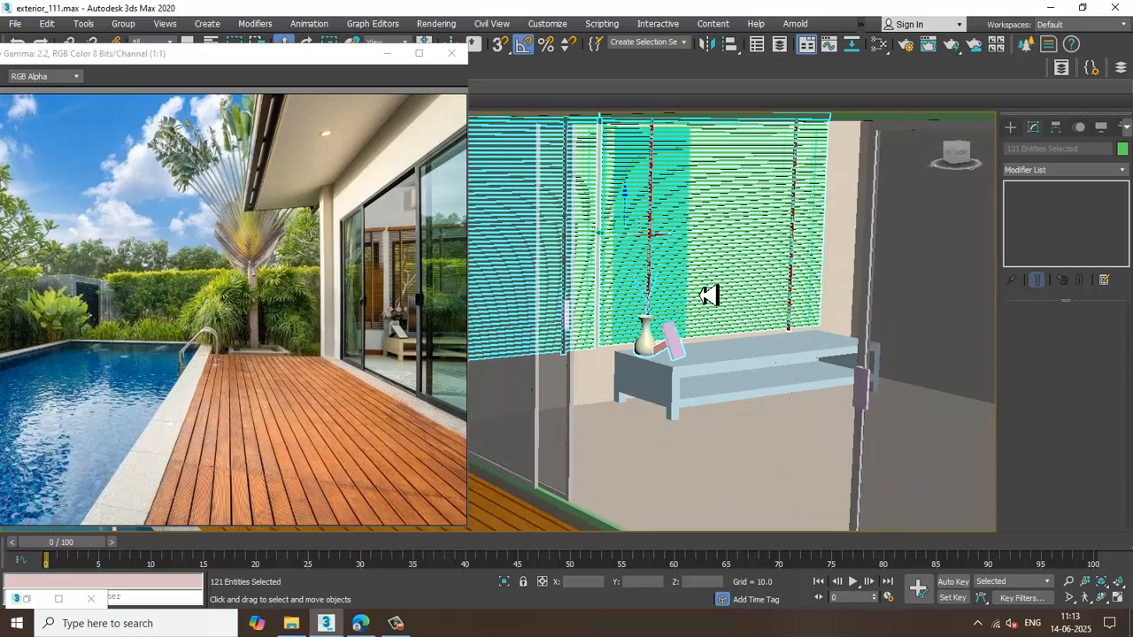
Add a new VRayMtl below the wall material in the Slate Material Editor and open its parameters.
key(m)
click(698, 341)
middle_drag(283, 513, 233, 364)
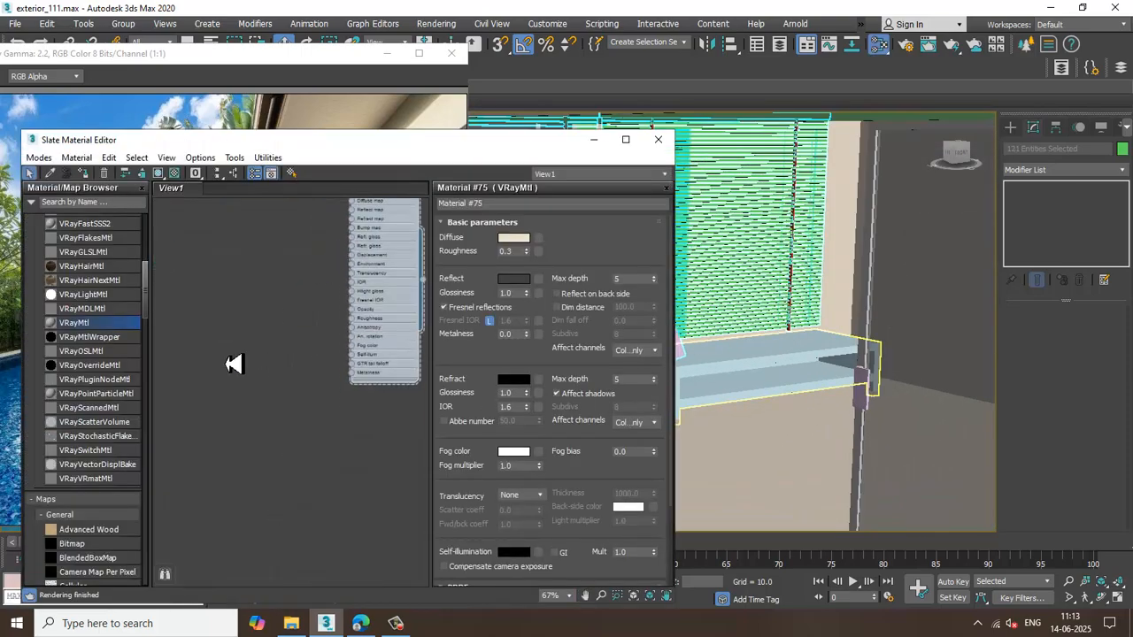
drag(328, 431, 341, 436)
double_click(341, 435)
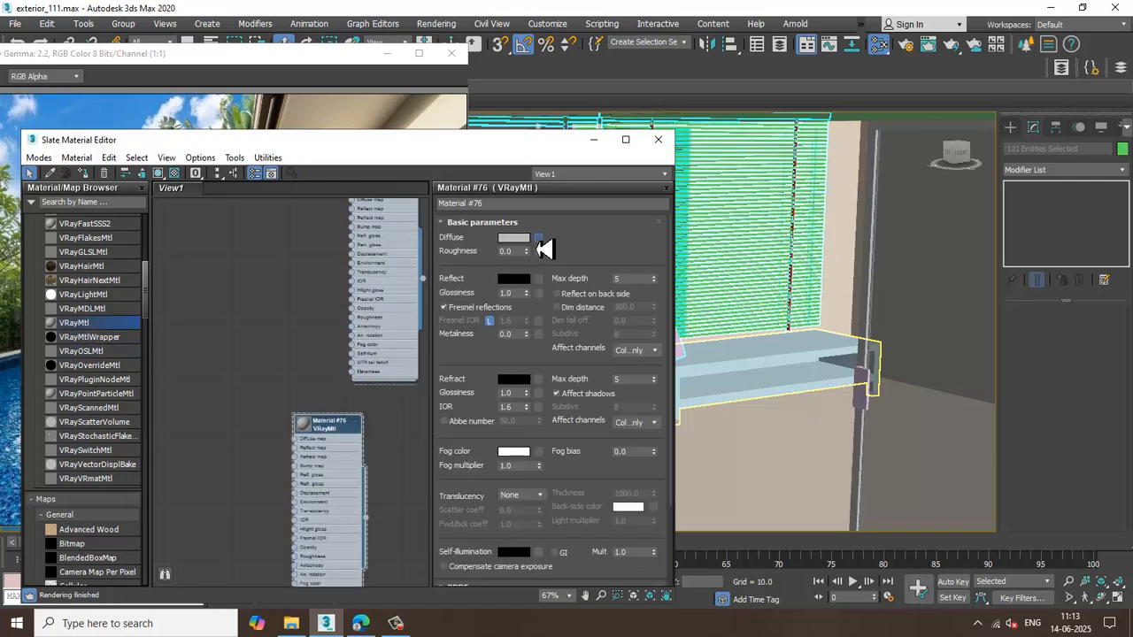
Load Wood067_4K-JPG_Color.jpg from New folder (4) as the new material's diffuse bitmap, assign the material to the selection and show it in the viewport.
click(537, 252)
double_click(437, 170)
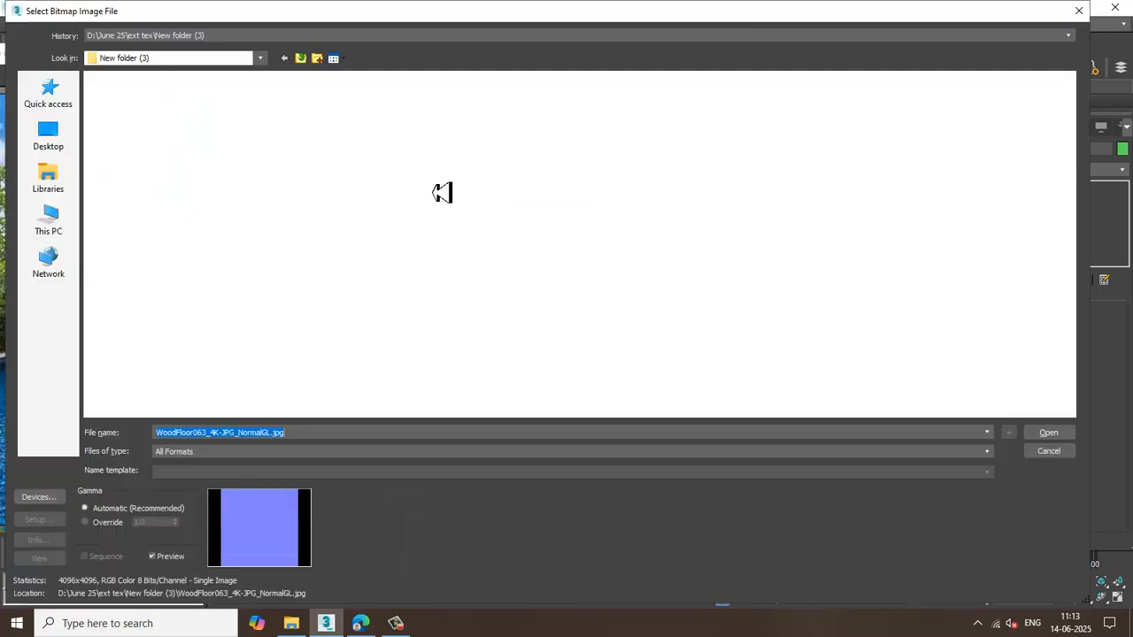
click(301, 59)
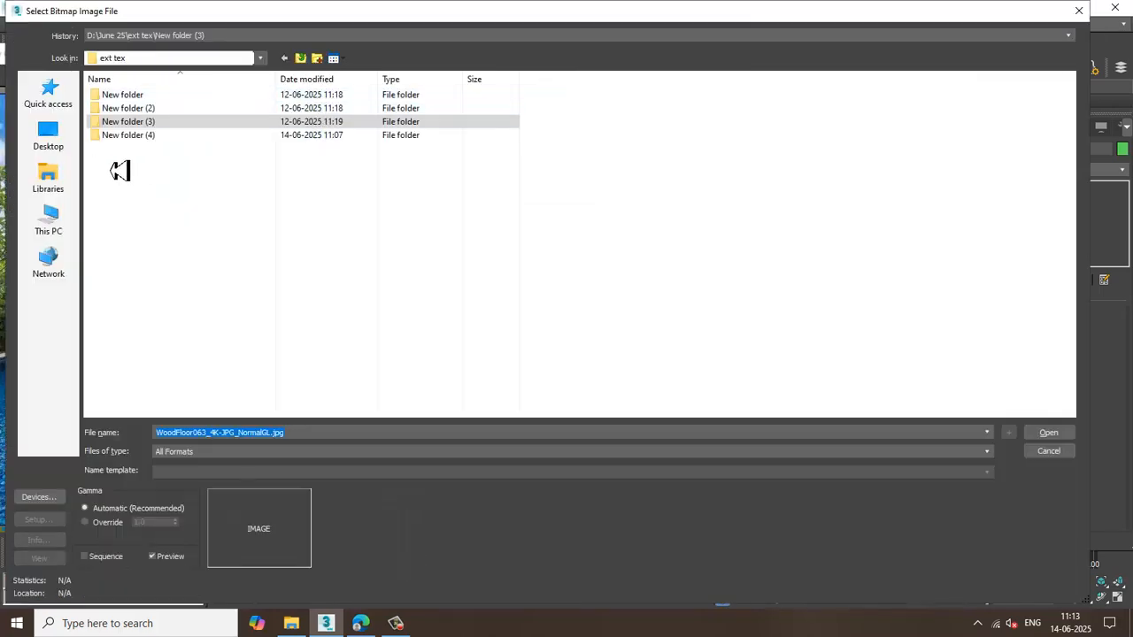
double_click(140, 135)
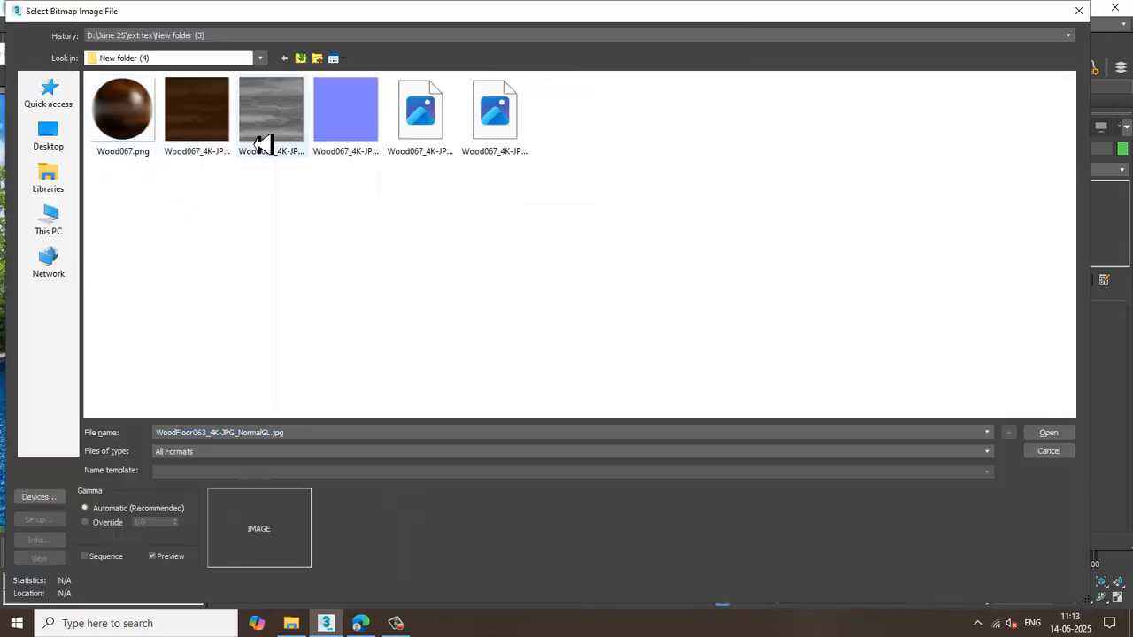
double_click(207, 122)
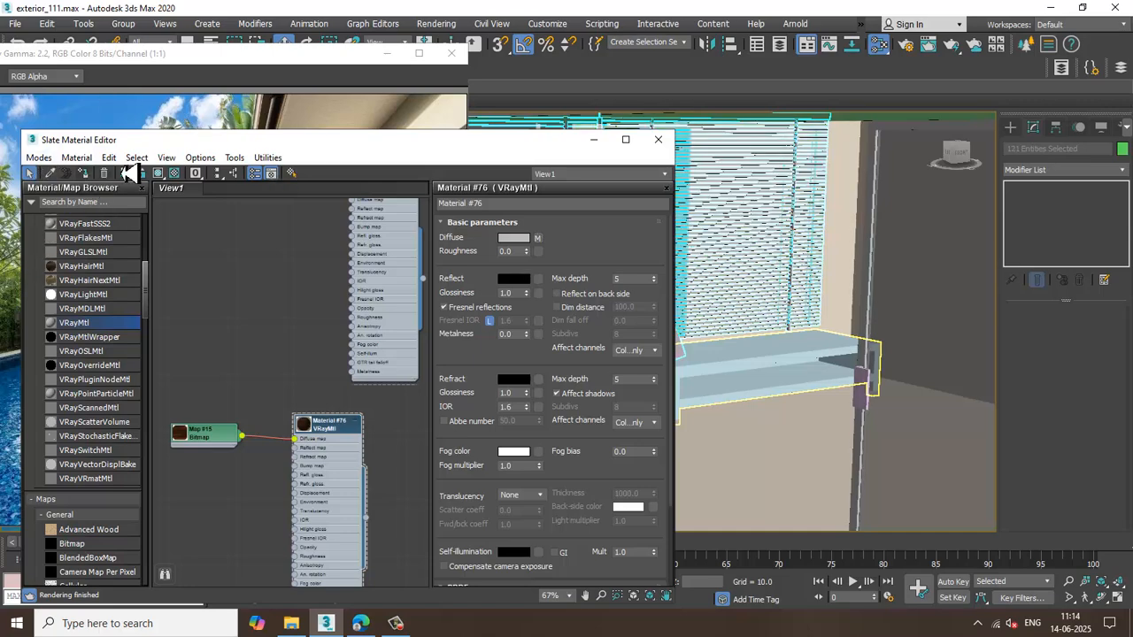
click(159, 173)
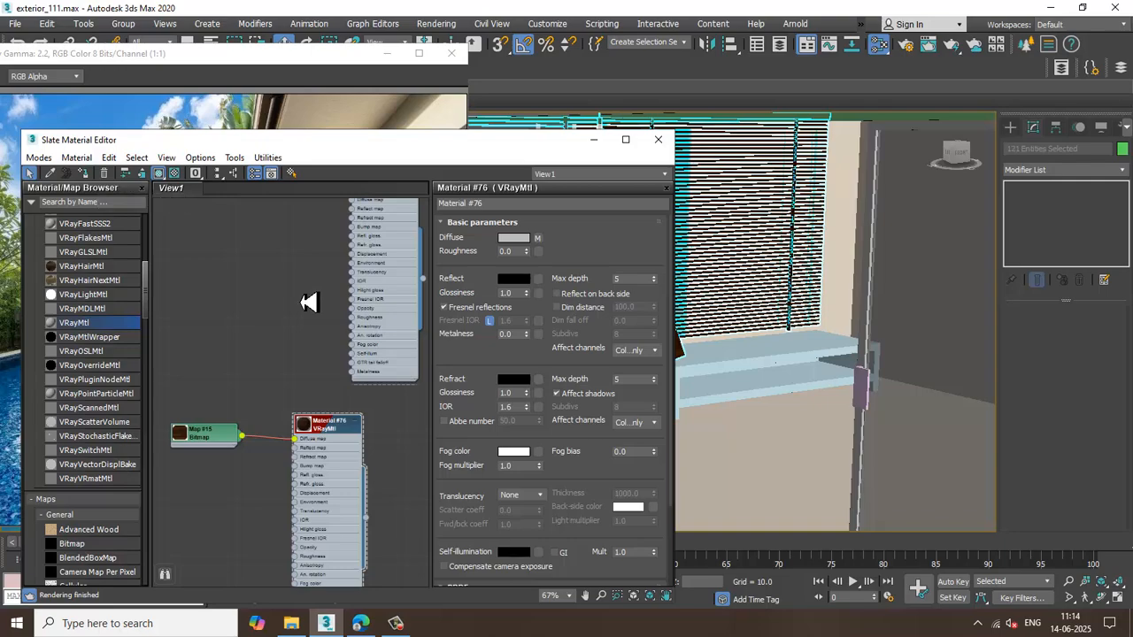
Undo the material assignment and remove the picture frame and vase on the low table from the selection.
drag(520, 157, 346, 163)
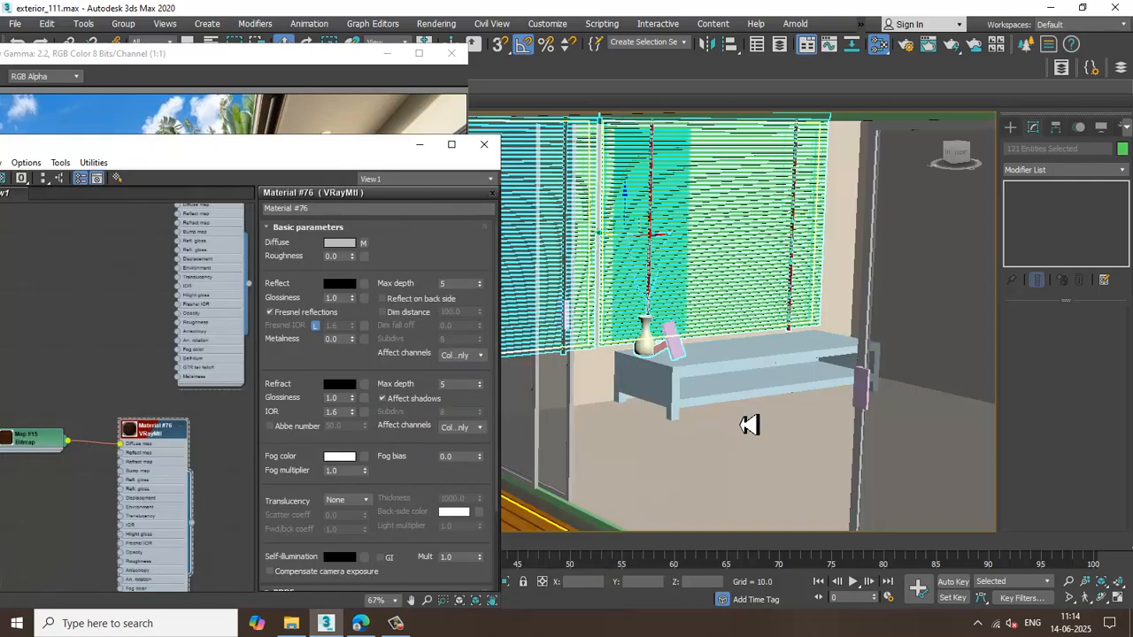
alt+middle_drag(714, 392, 702, 402)
scroll(702, 402, up, 3)
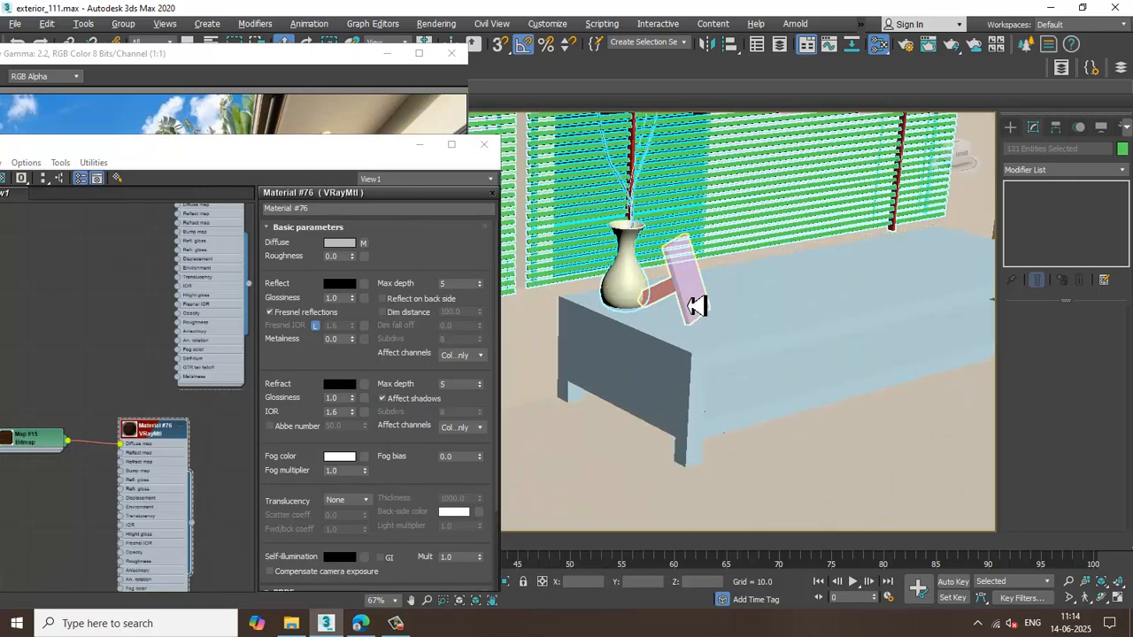
scroll(688, 352, up, 3)
scroll(688, 353, up, 3)
alt+middle_drag(685, 321, 591, 458)
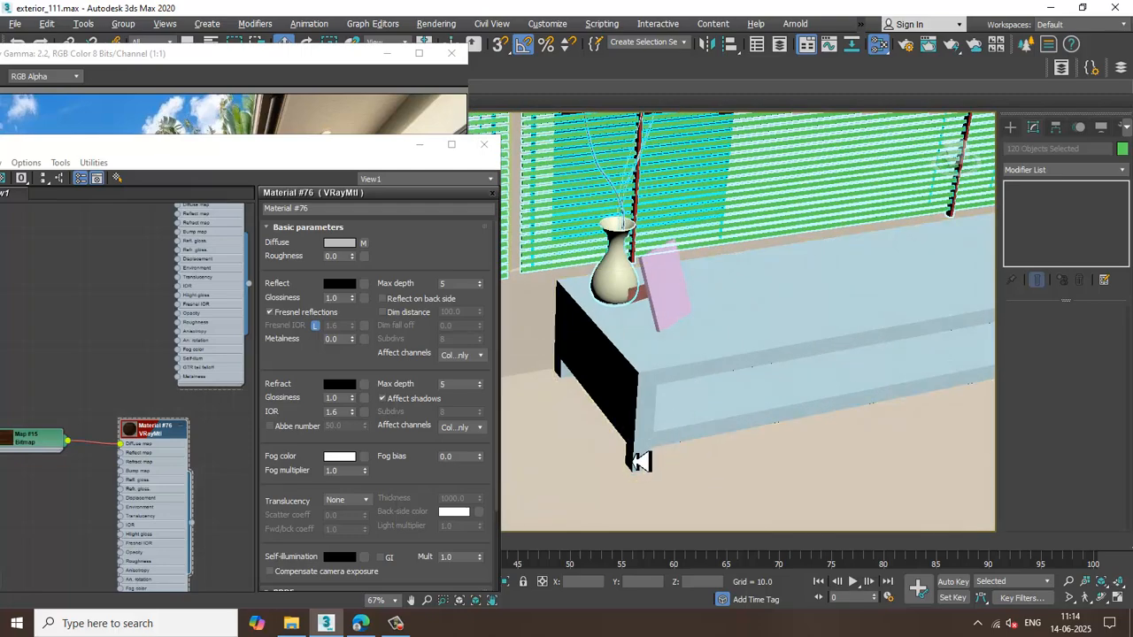
drag(590, 458, 709, 279)
scroll(687, 207, up, 6)
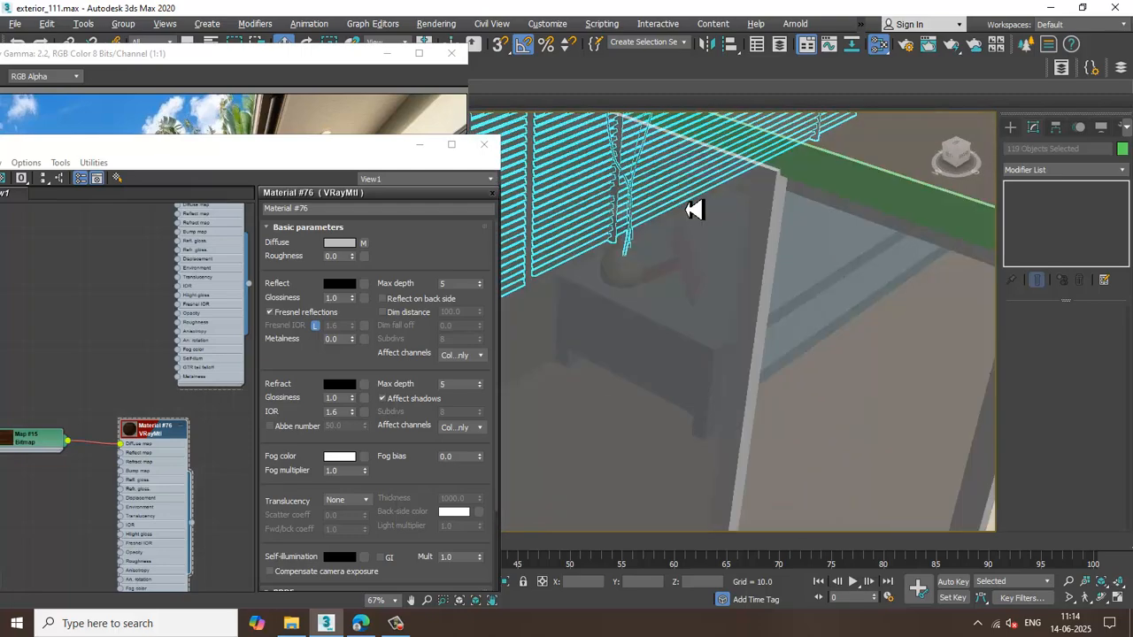
Remove the remaining small objects beside the blinds from the selection and assign the dark wood material to the blinds.
scroll(753, 207, down, 10)
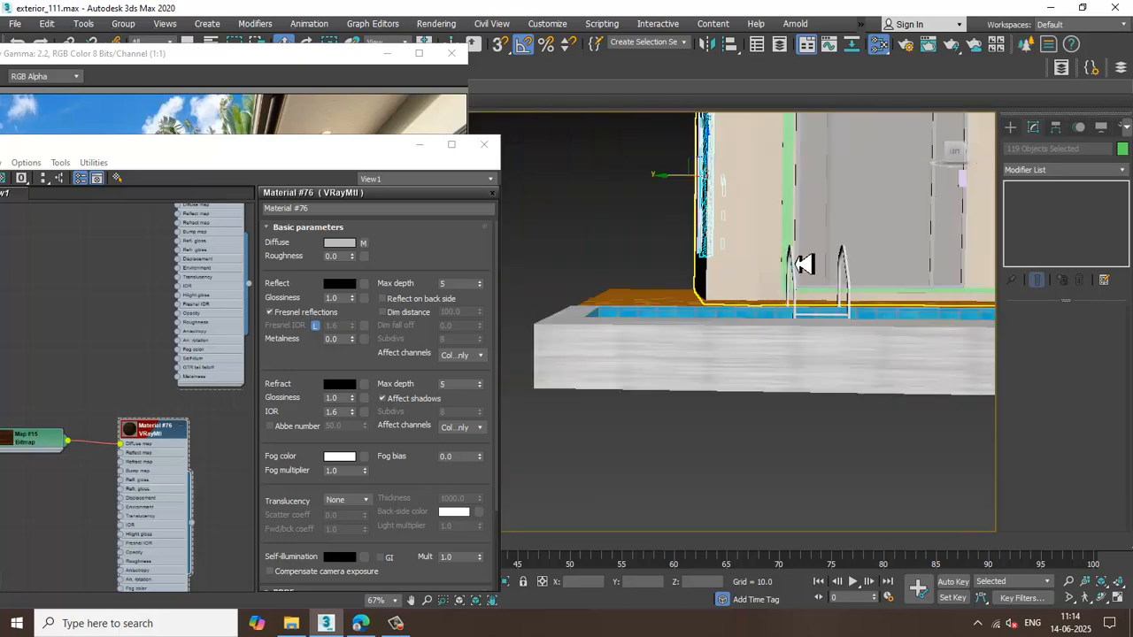
alt+middle_drag(794, 230, 787, 154)
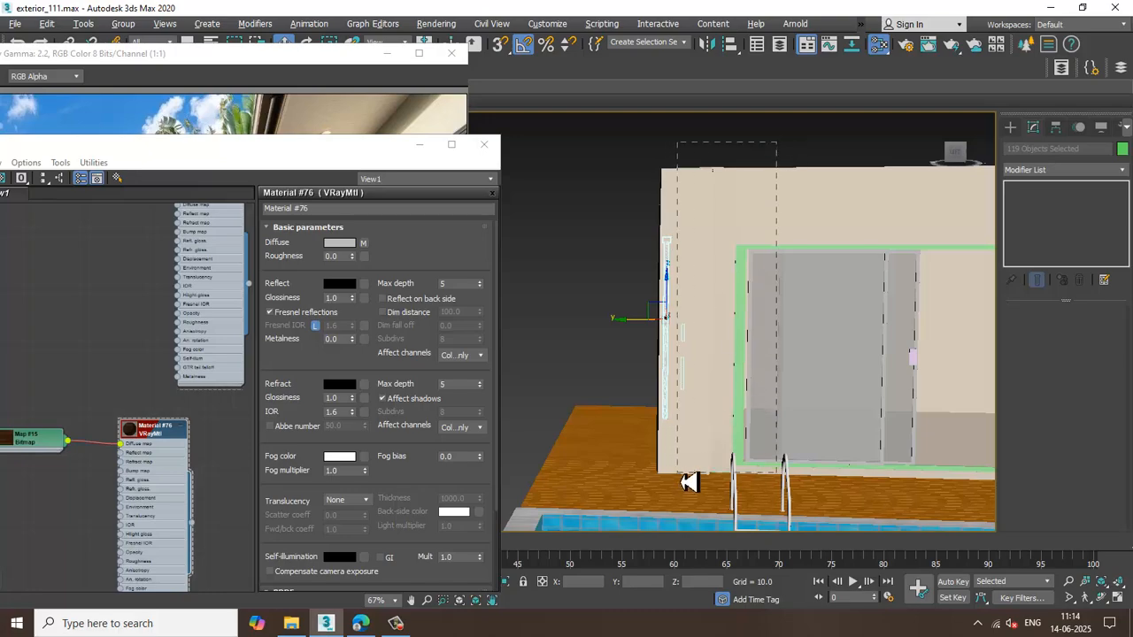
scroll(688, 478, up, 6)
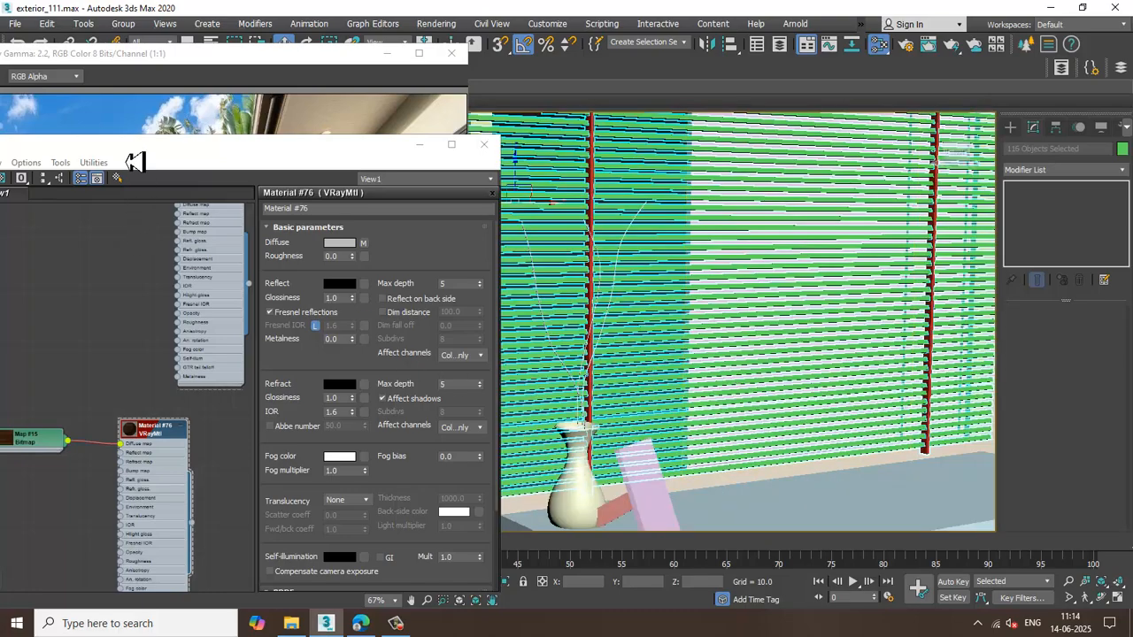
drag(133, 161, 361, 154)
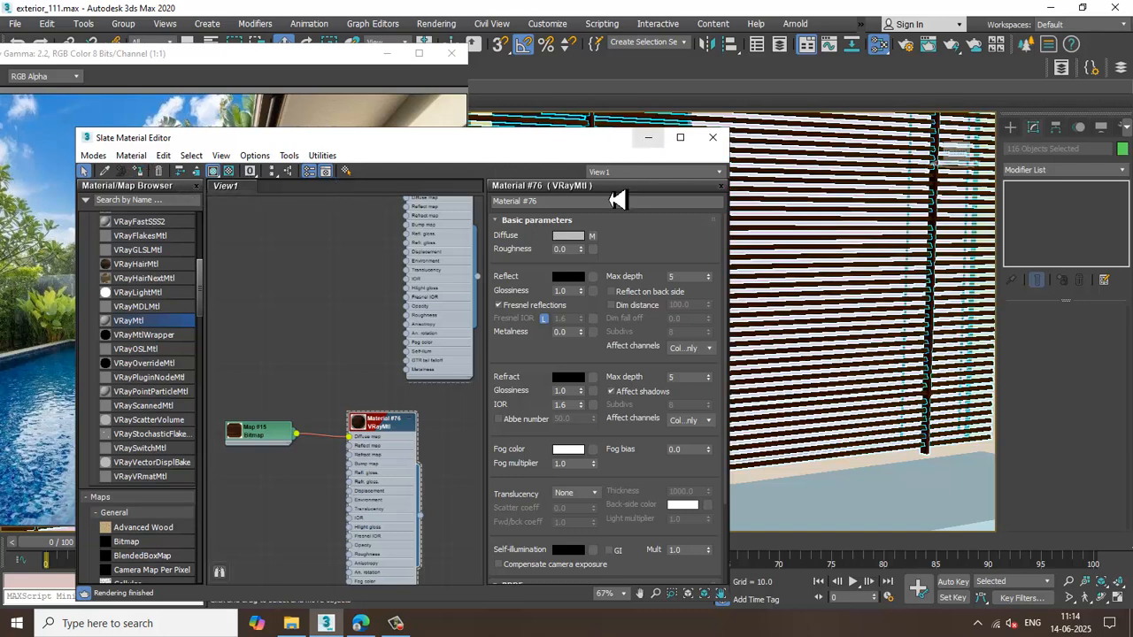
Set the dark wood material's reflection colour to RGB 22, 22, 22.
middle_drag(326, 506, 346, 463)
click(580, 281)
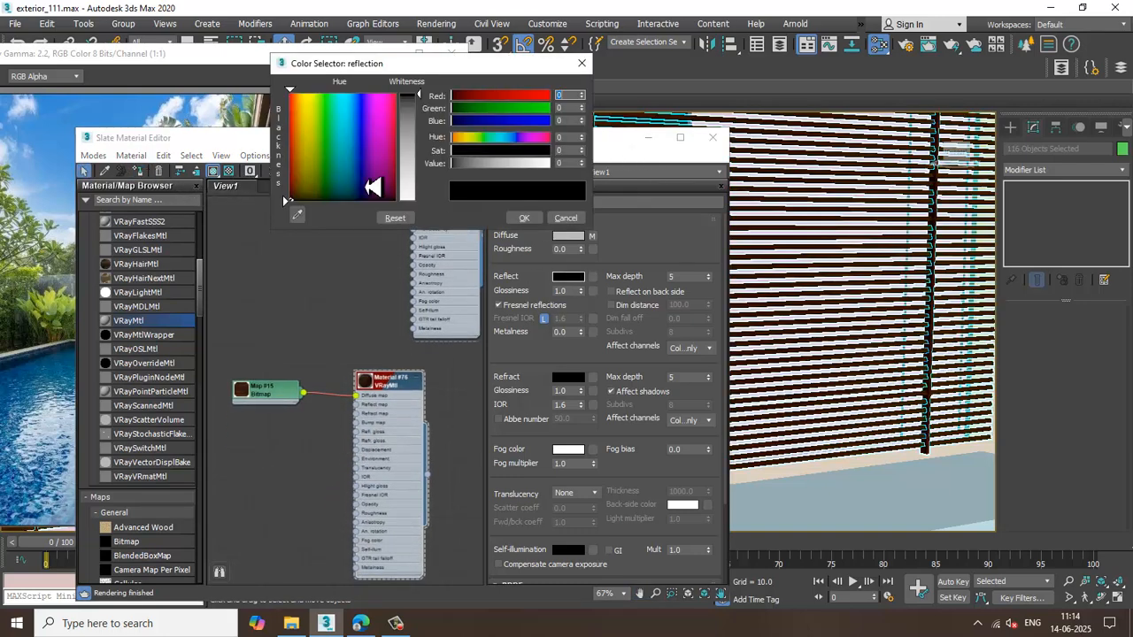
drag(420, 97, 421, 106)
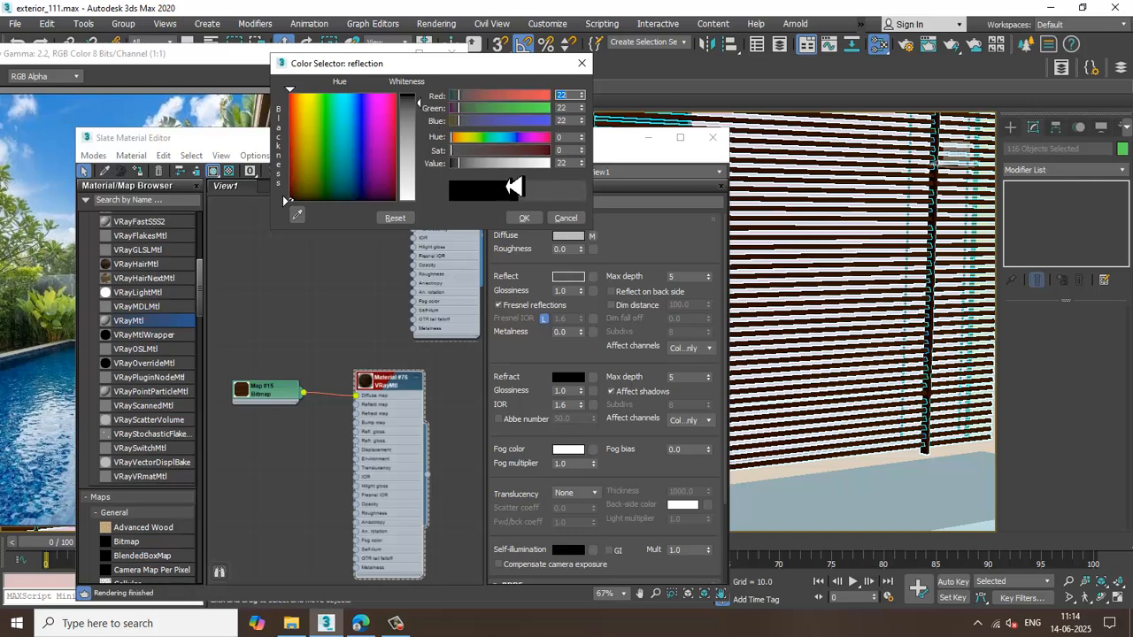
click(525, 221)
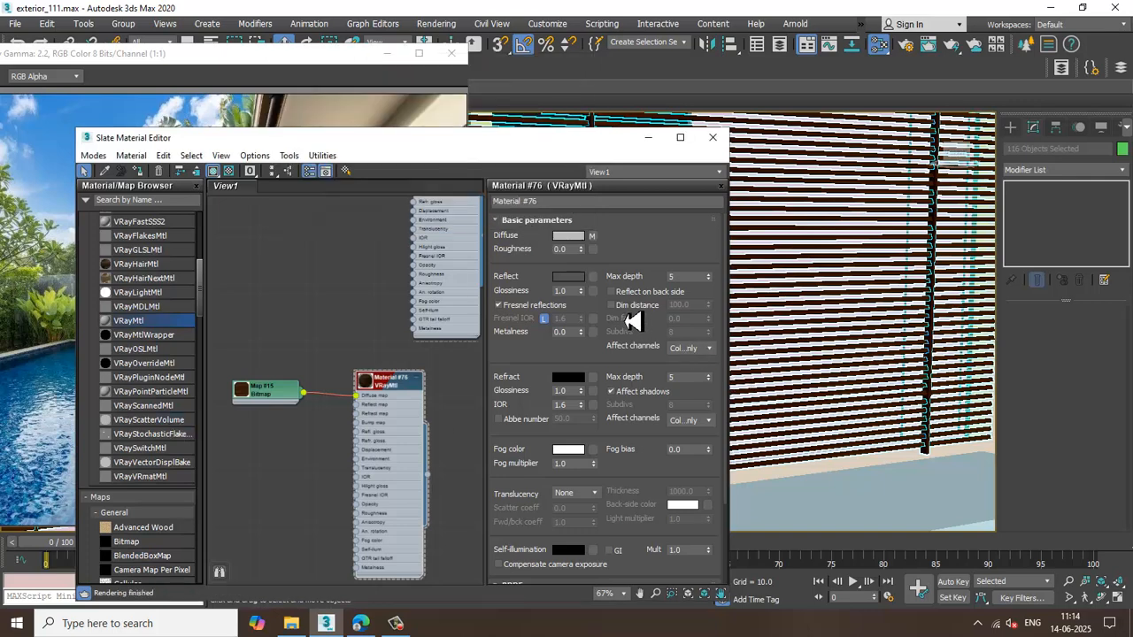
Load Wood067_4K-JPG_Roughness.jpg as a bitmap in the dark wood material's diffuse roughness map slot.
scroll(646, 270, down, 3)
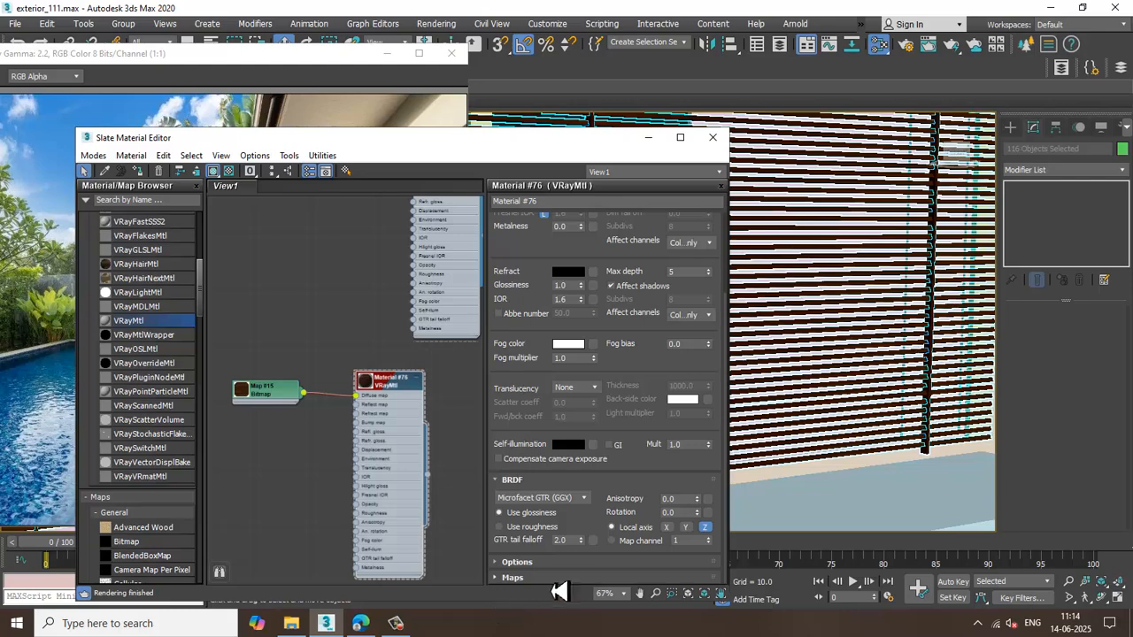
click(560, 581)
click(659, 338)
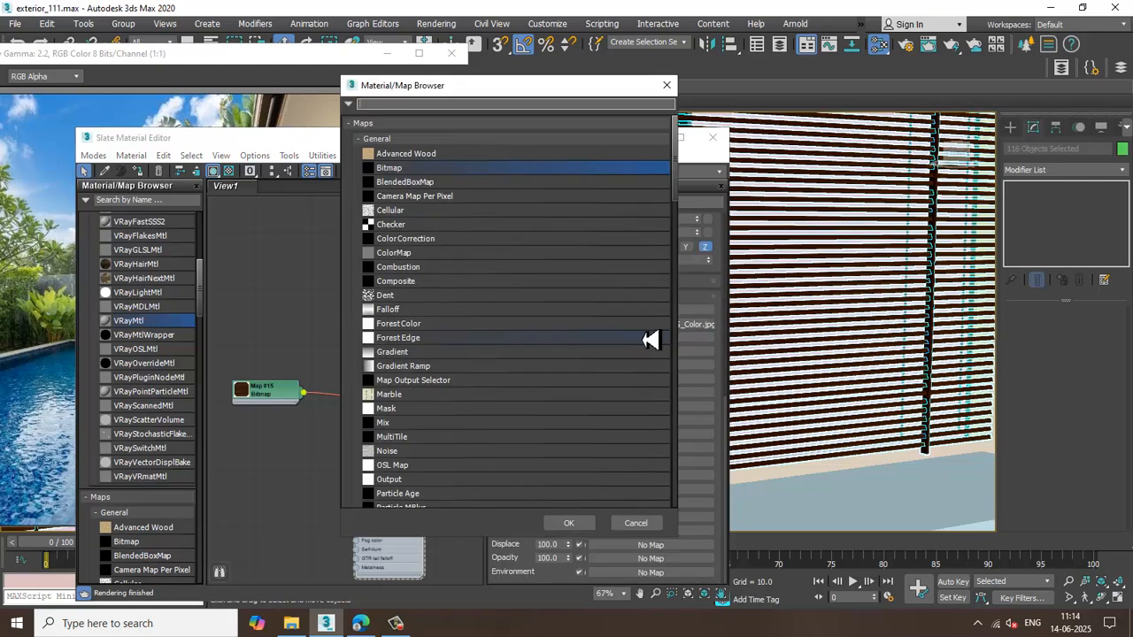
double_click(433, 169)
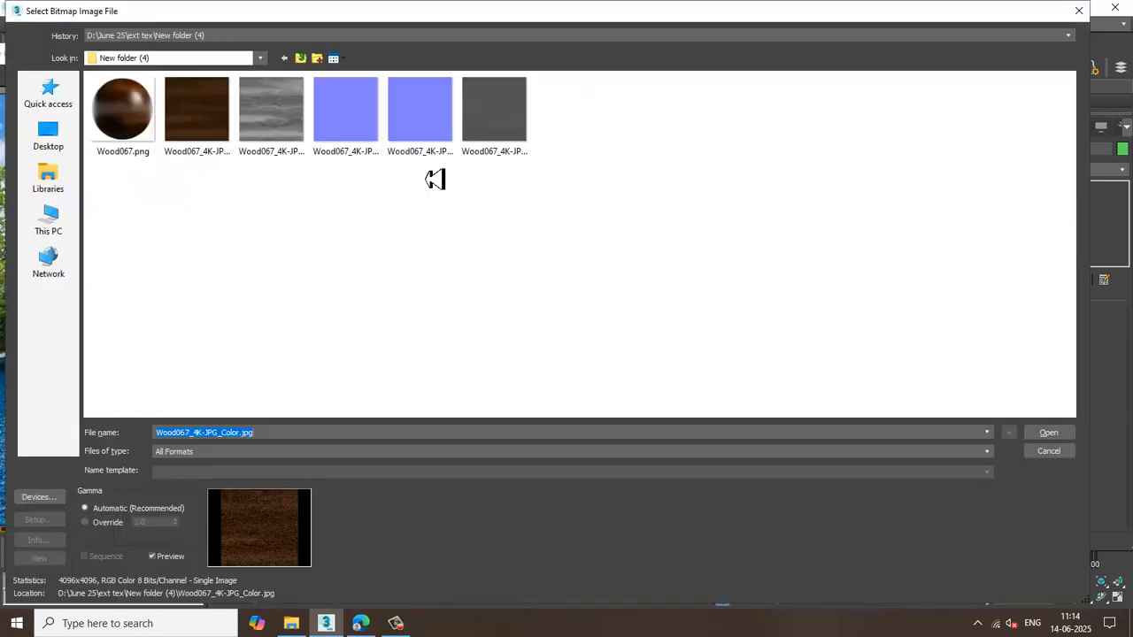
double_click(494, 124)
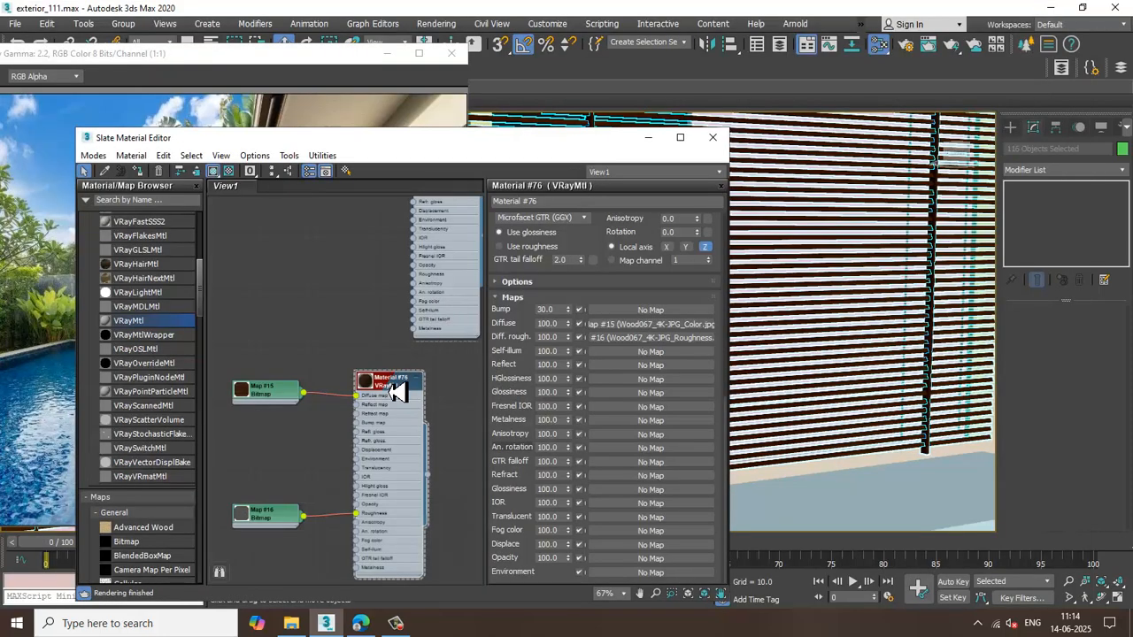
Set the U and V tiling of the Wood067 colour bitmap to 2.0.
double_click(270, 395)
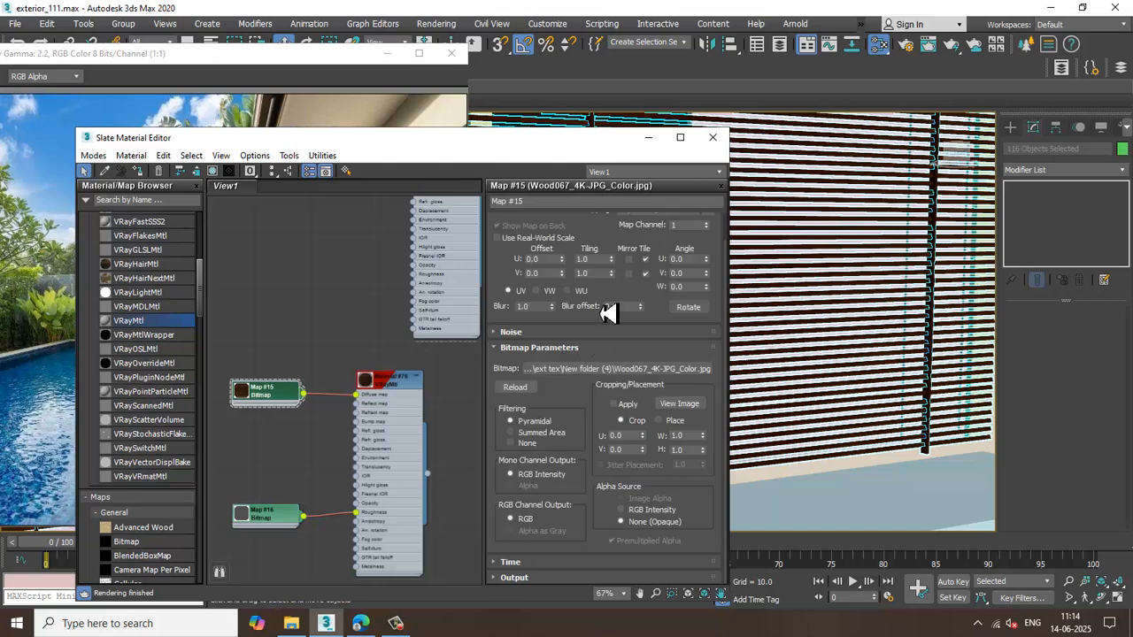
click(586, 259)
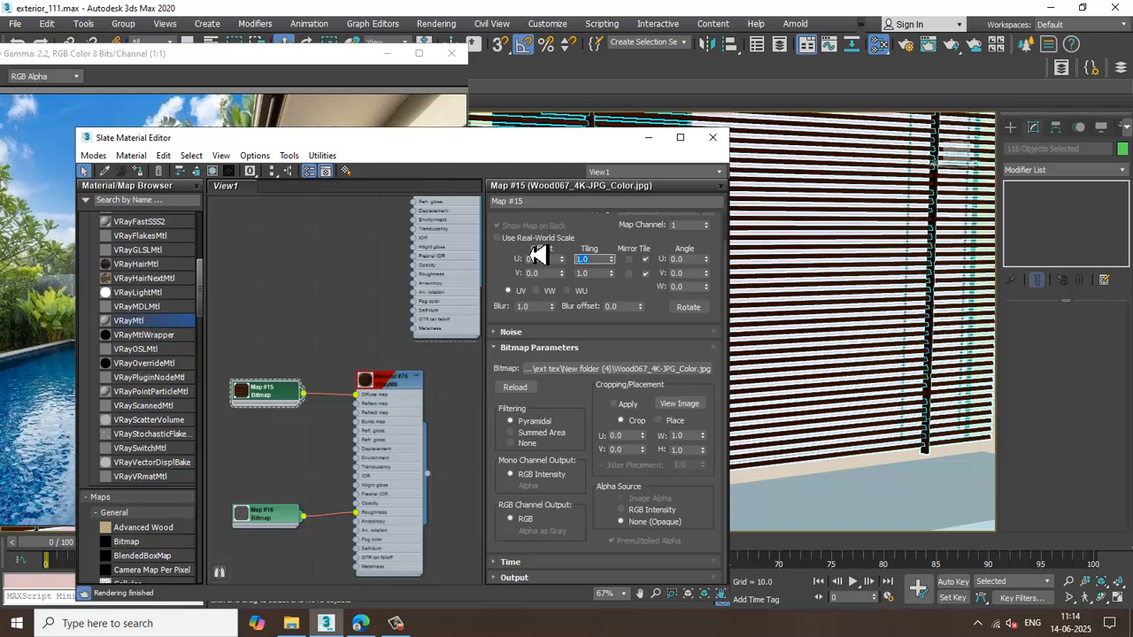
text(2)
key(Tab)
text(2)
key(Return)
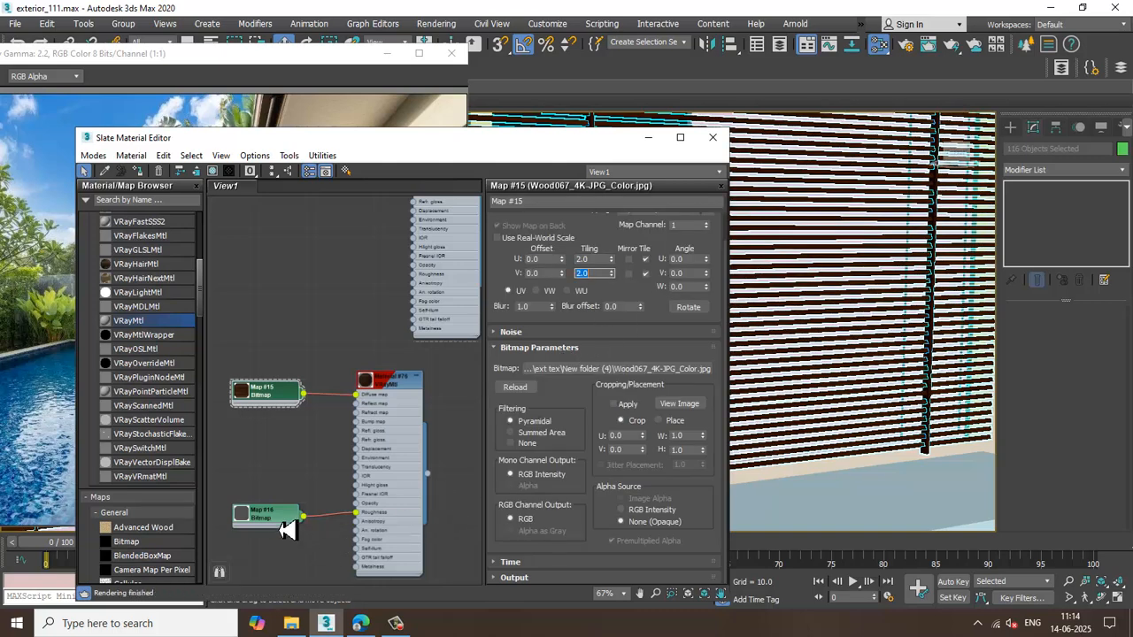
Set the U and V tiling of the Wood067 roughness bitmap to 2.0.
double_click(281, 522)
click(587, 259)
text(2)
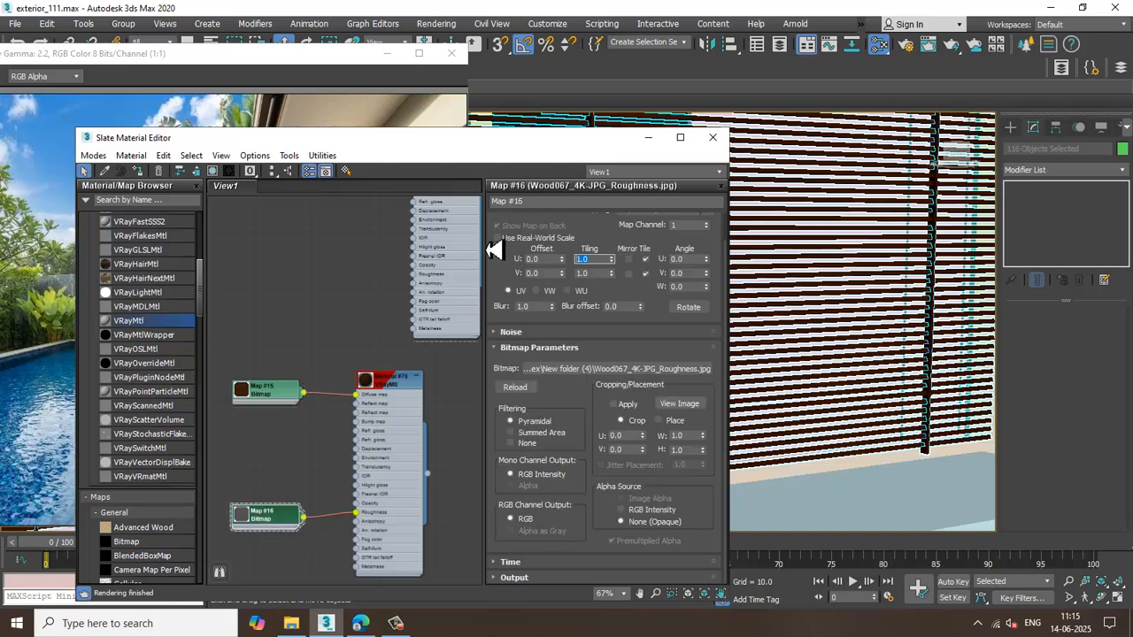
key(Tab)
text(2)
key(Return)
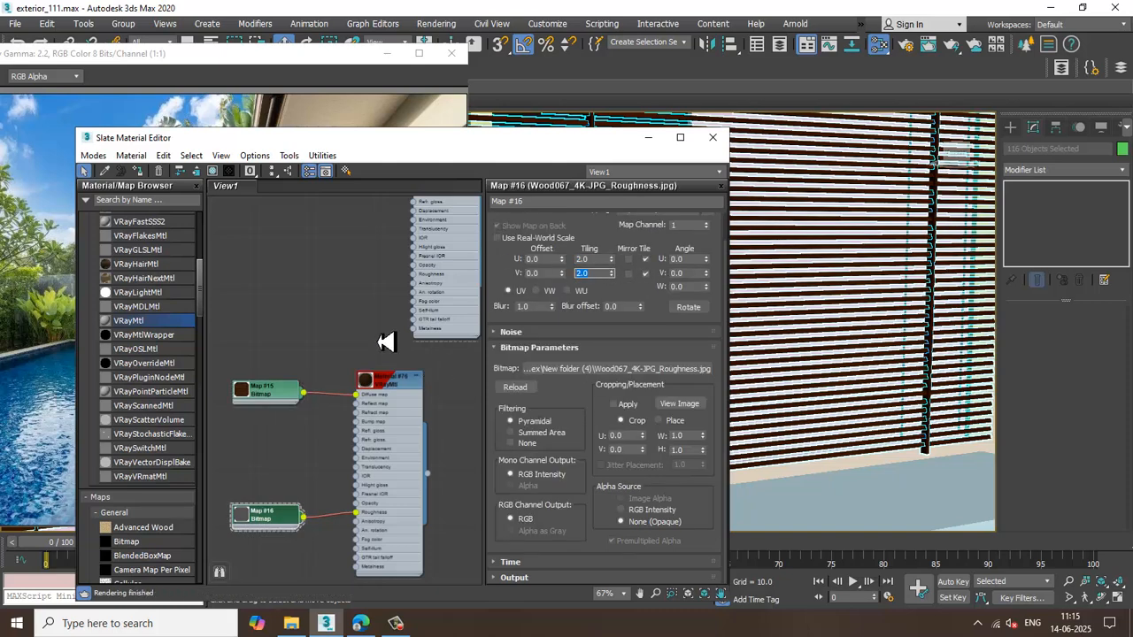
Connect a VRayBump2Normal map to the dark wood material's bump slot and load Wood067_4K-JPG_NormalGL.jpg as its bump bitmap.
scroll(147, 451, down, 15)
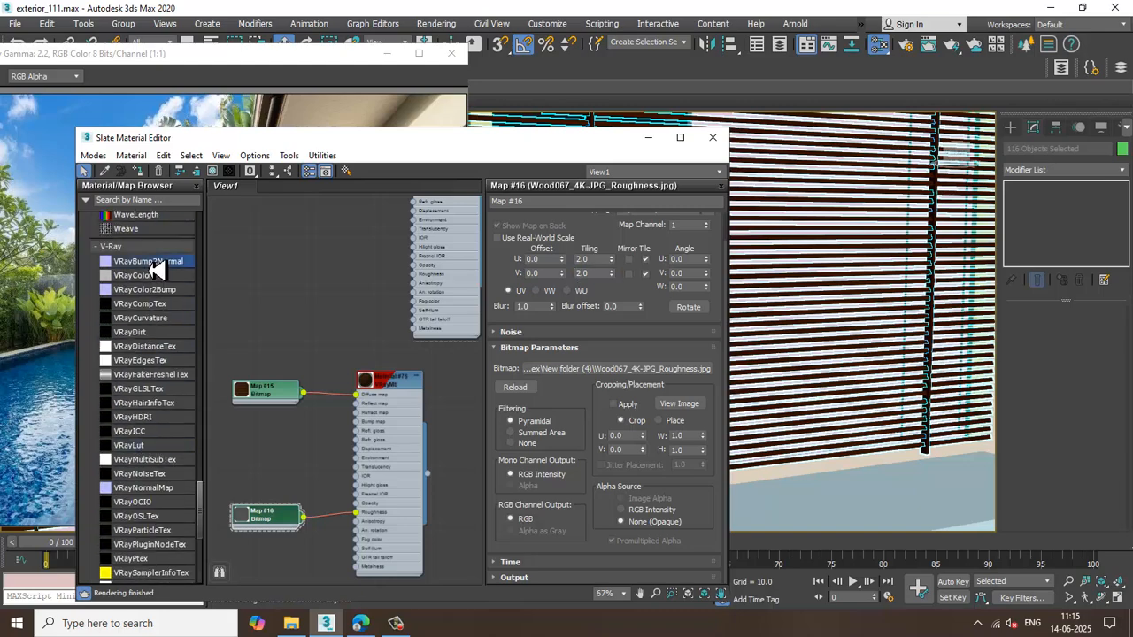
drag(287, 459, 357, 422)
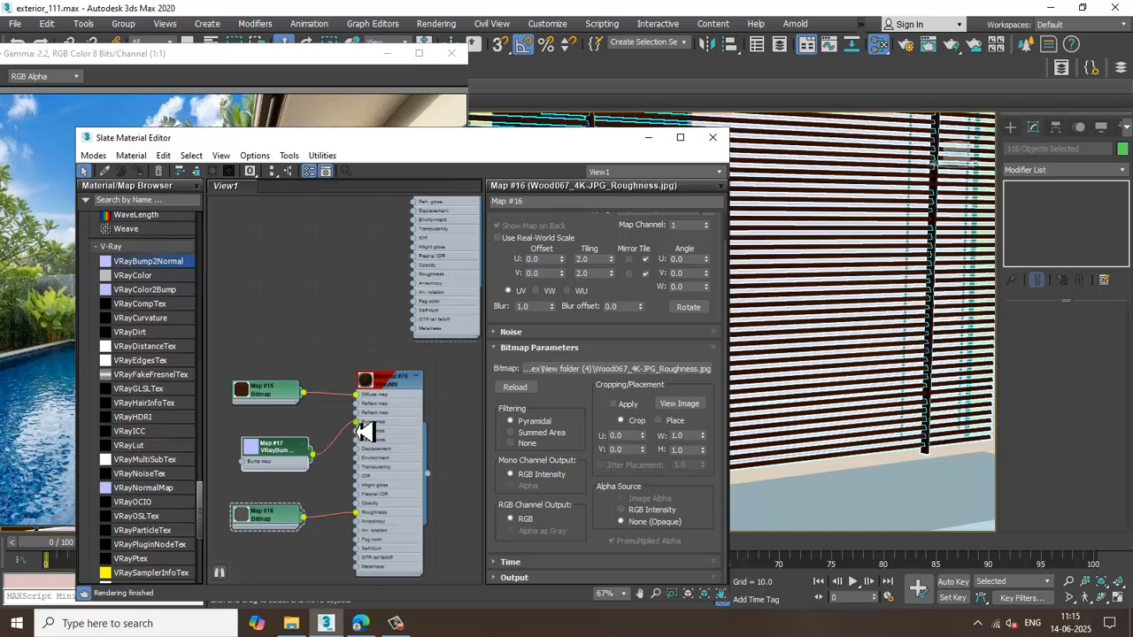
double_click(296, 450)
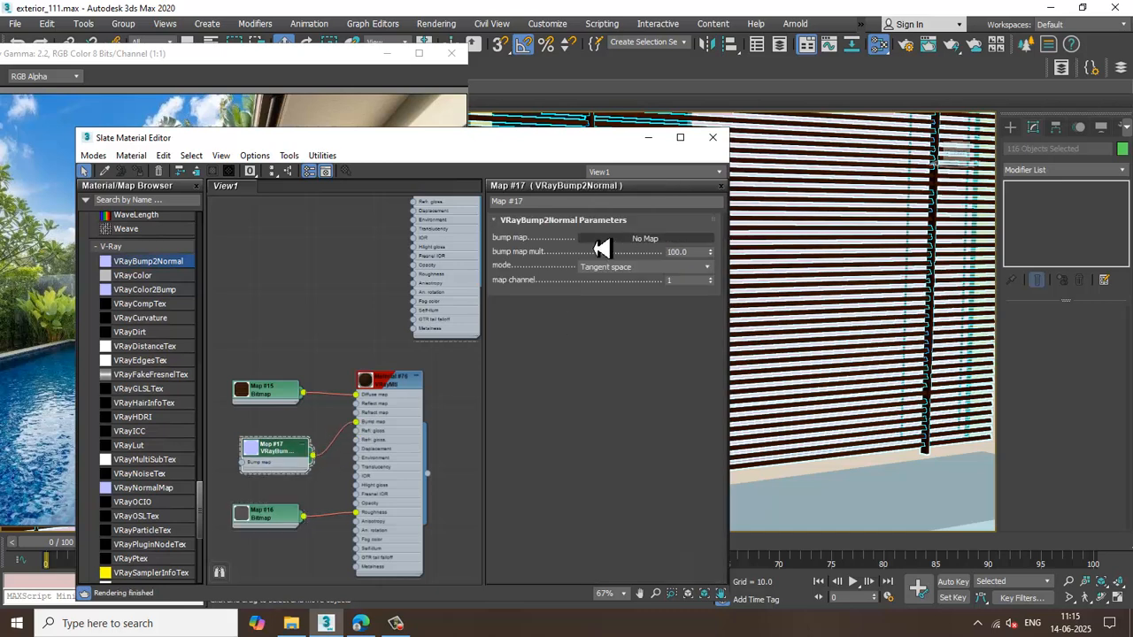
click(666, 246)
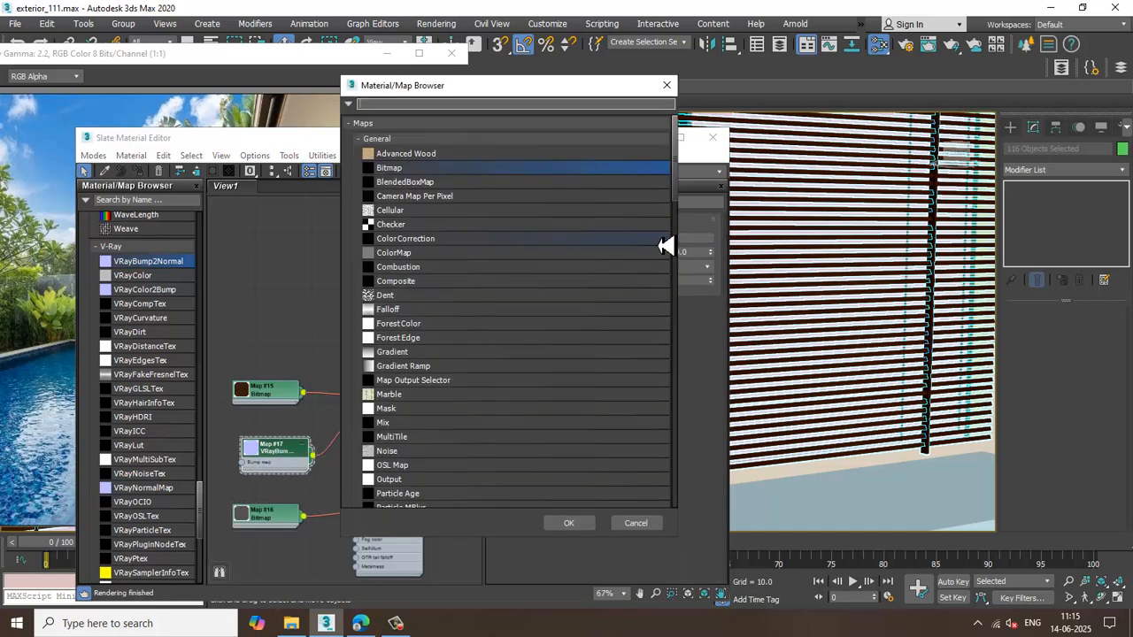
double_click(442, 178)
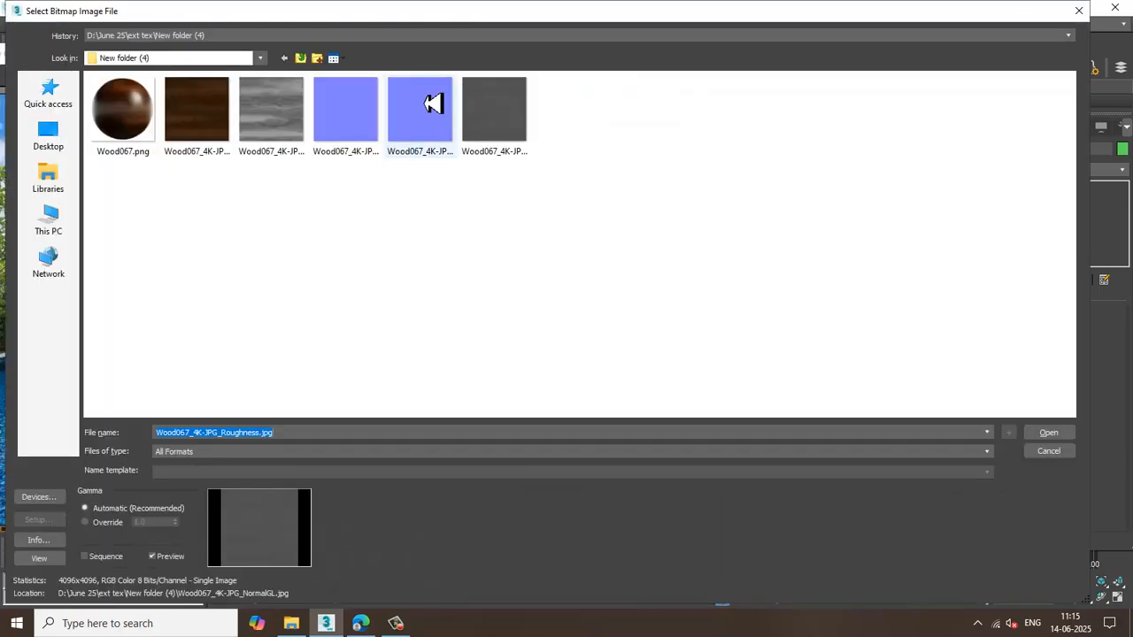
double_click(433, 104)
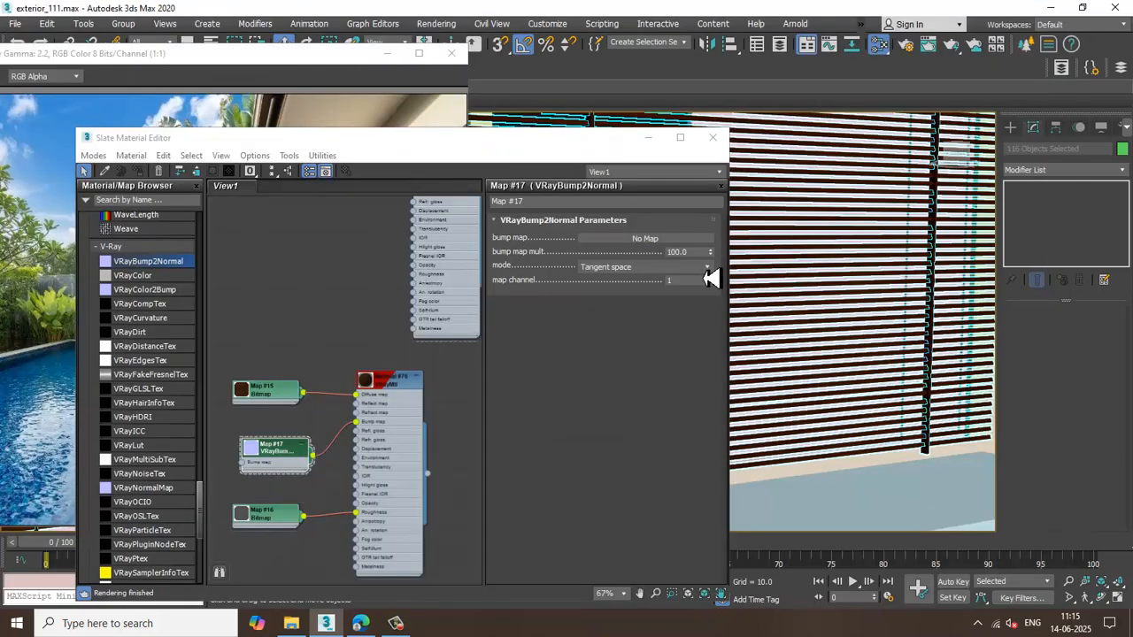
Set the U and V tiling of the Wood067 NormalGL bitmap to 2.0, matching the colour and roughness maps.
double_click(289, 399)
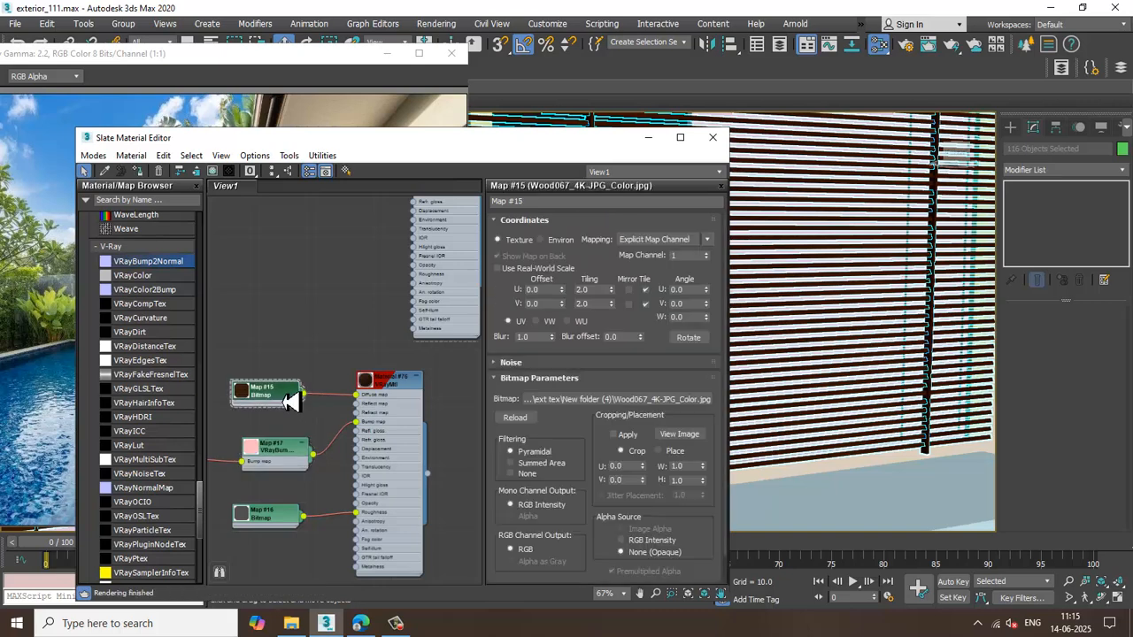
middle_drag(274, 470, 392, 442)
double_click(266, 437)
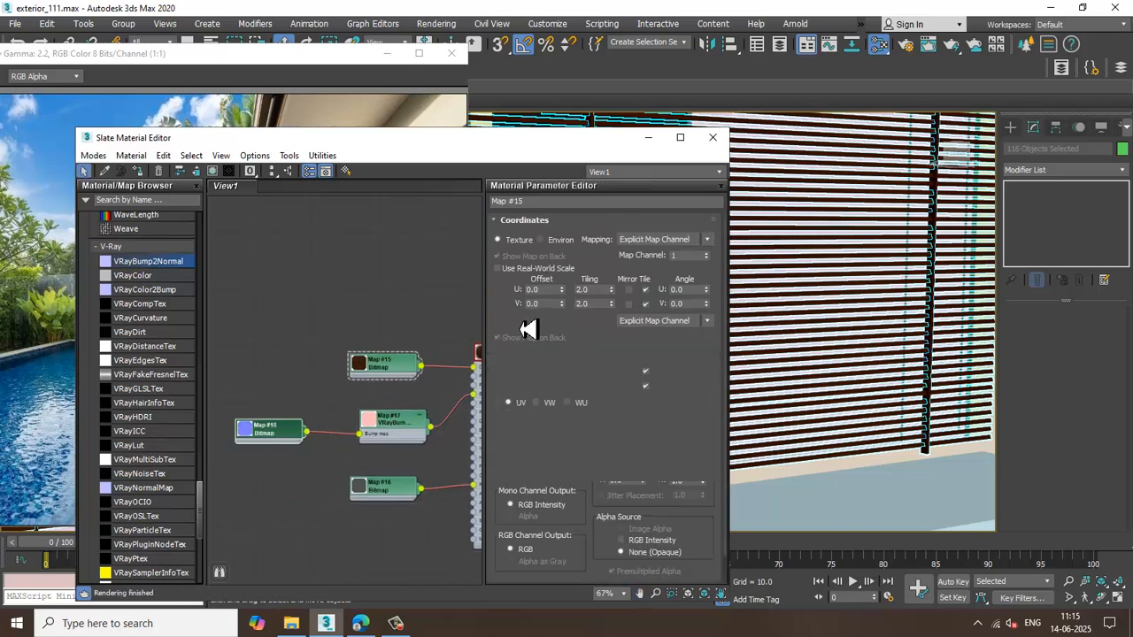
double_click(592, 291)
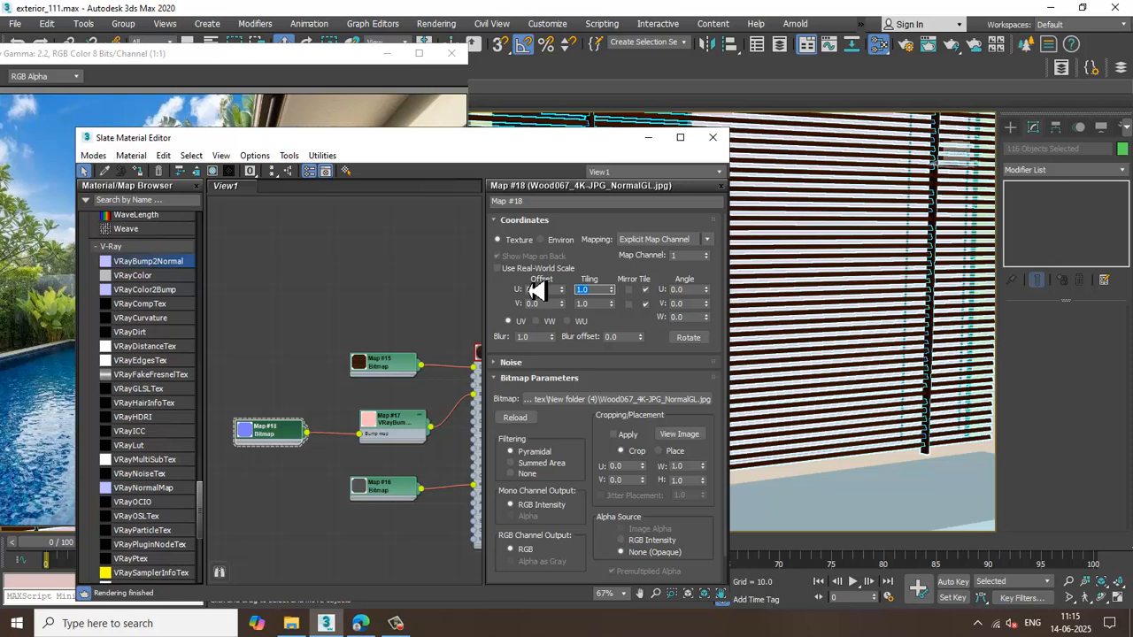
text(2)
key(Tab)
text(2)
key(Return)
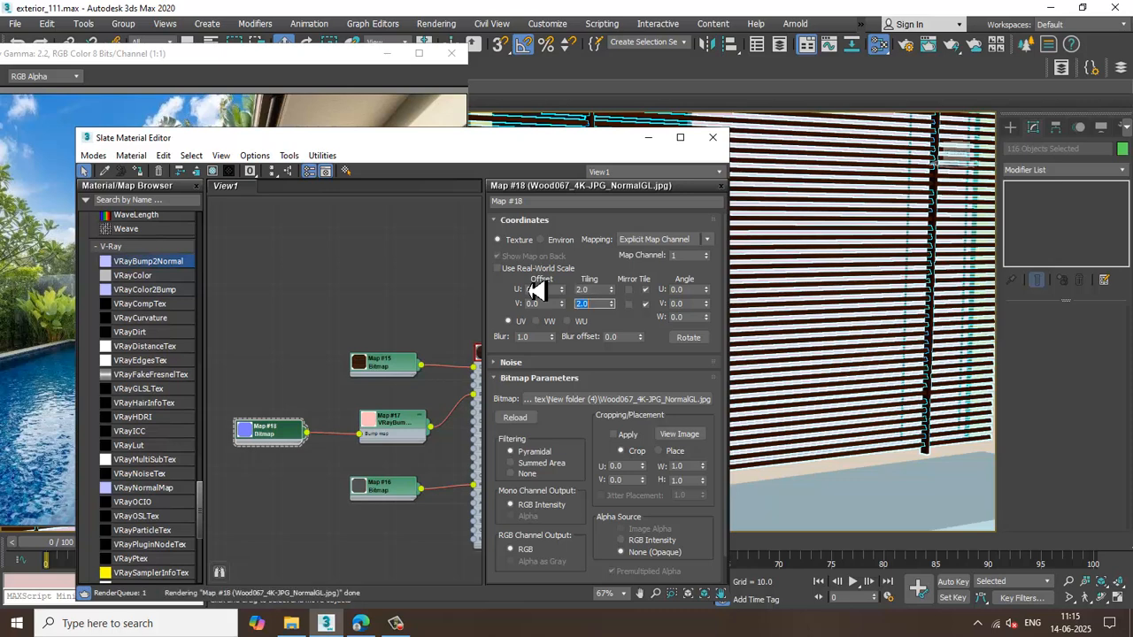
double_click(401, 489)
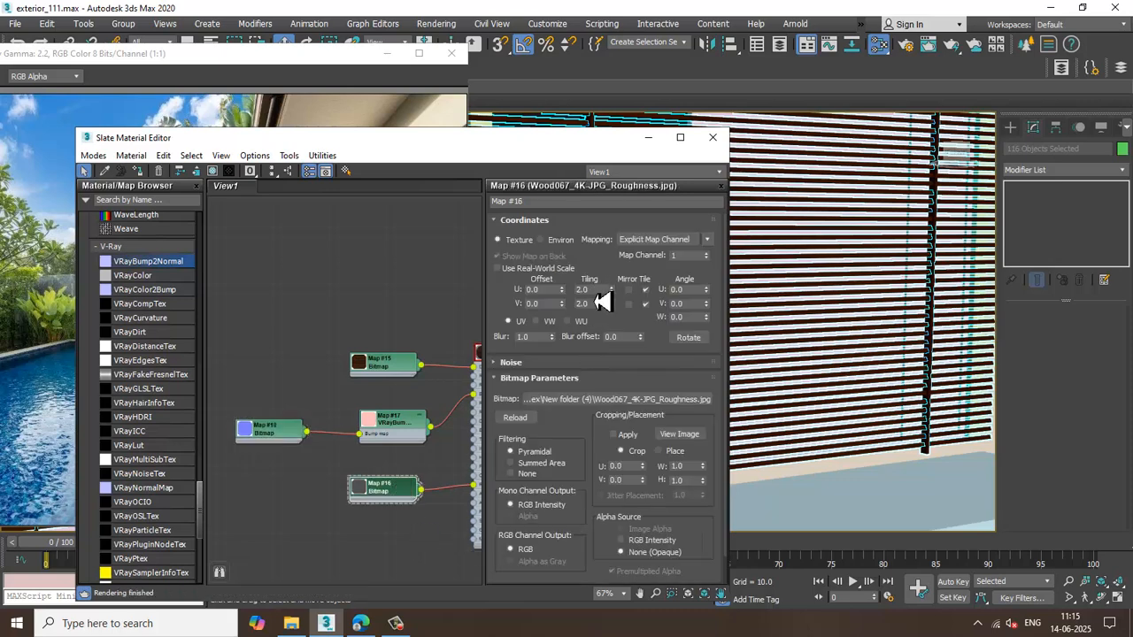
Add a UVW Map modifier with Box mapping to the selected blinds.
click(649, 138)
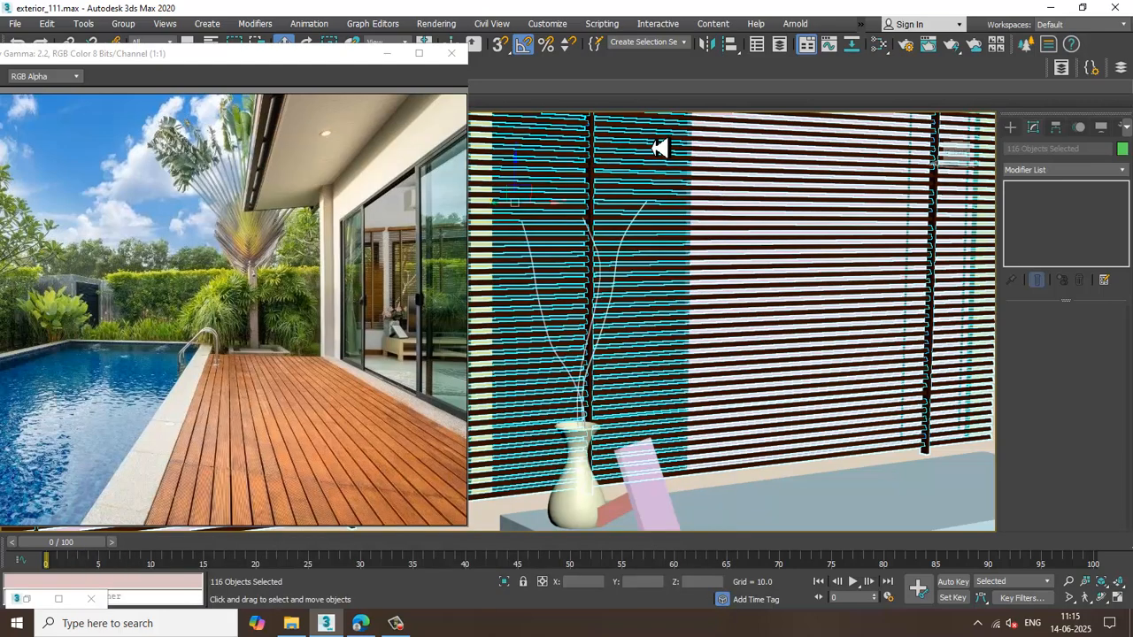
click(1058, 170)
scroll(1074, 273, down, 10)
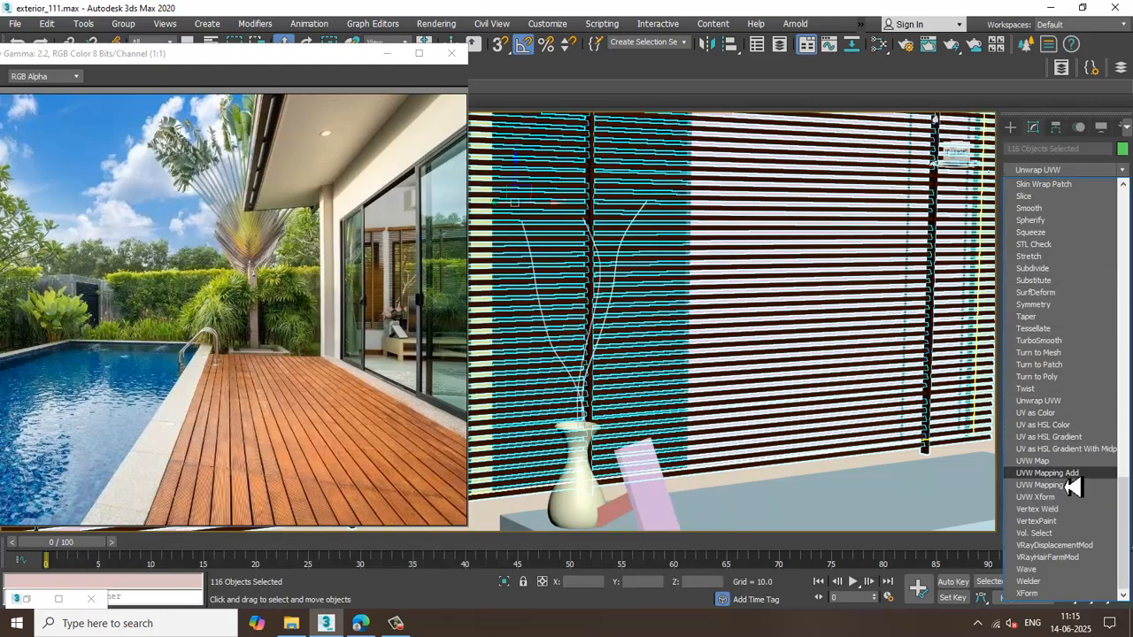
click(1065, 466)
click(1049, 393)
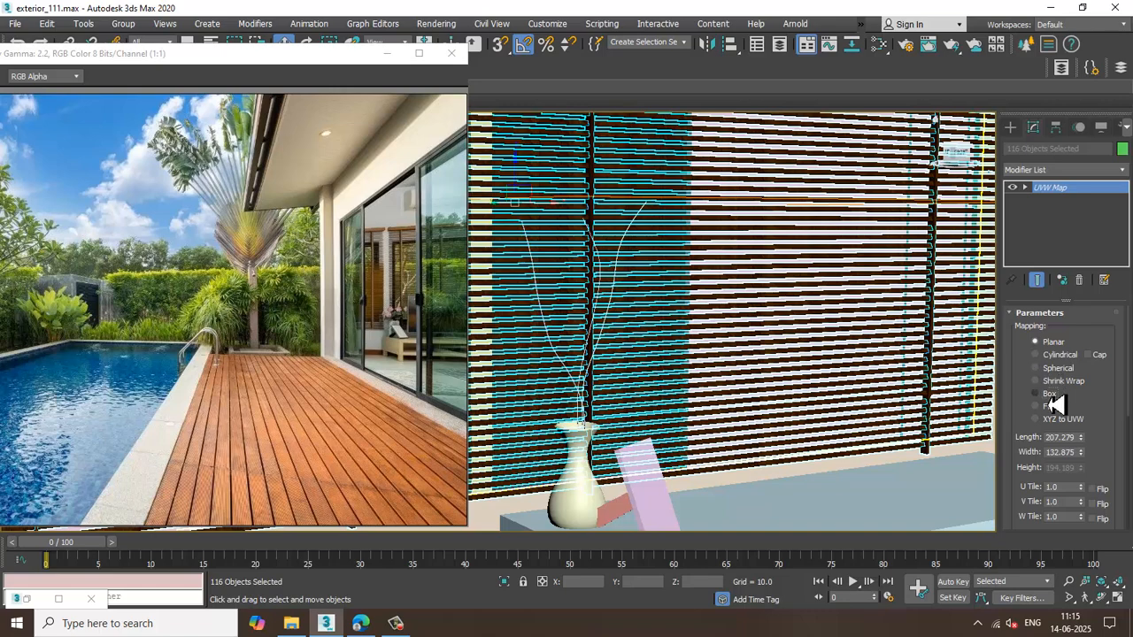
scroll(851, 386, down, 10)
Examine the dark wood blinds through the glass doors from several distances and angles.
click(750, 267)
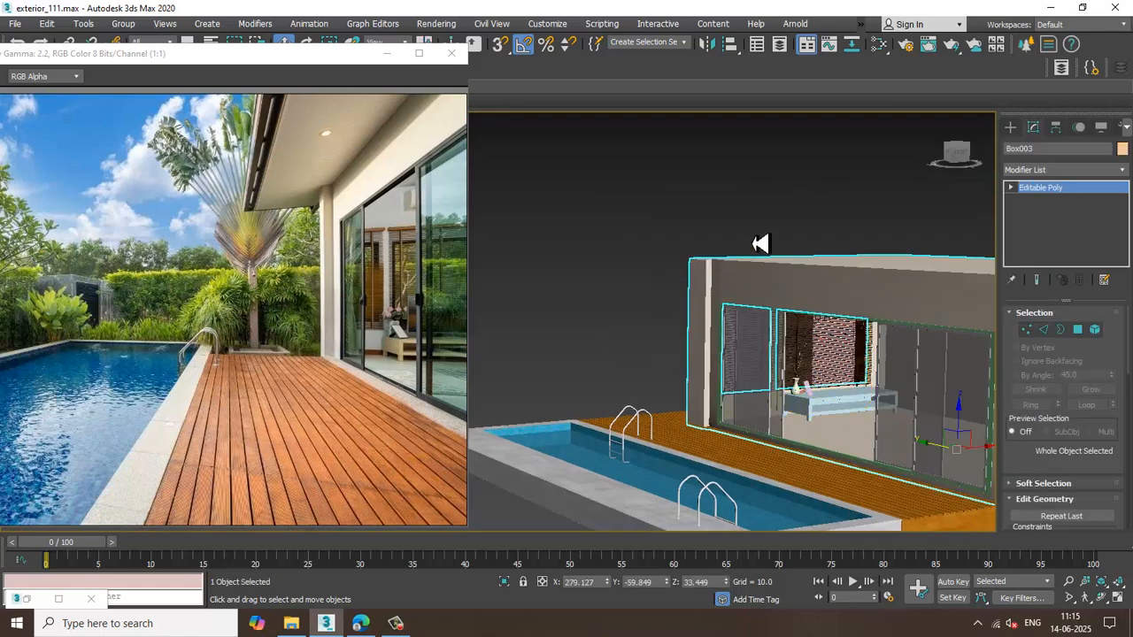
click(752, 244)
scroll(787, 307, up, 5)
click(787, 306)
scroll(775, 283, up, 10)
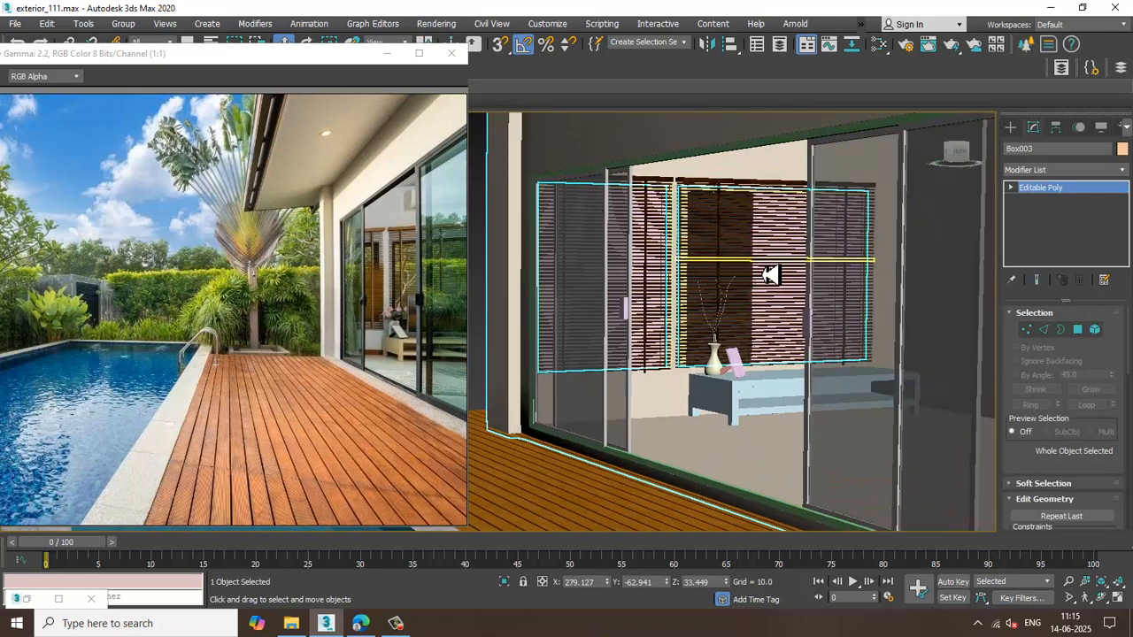
scroll(704, 358, down, 8)
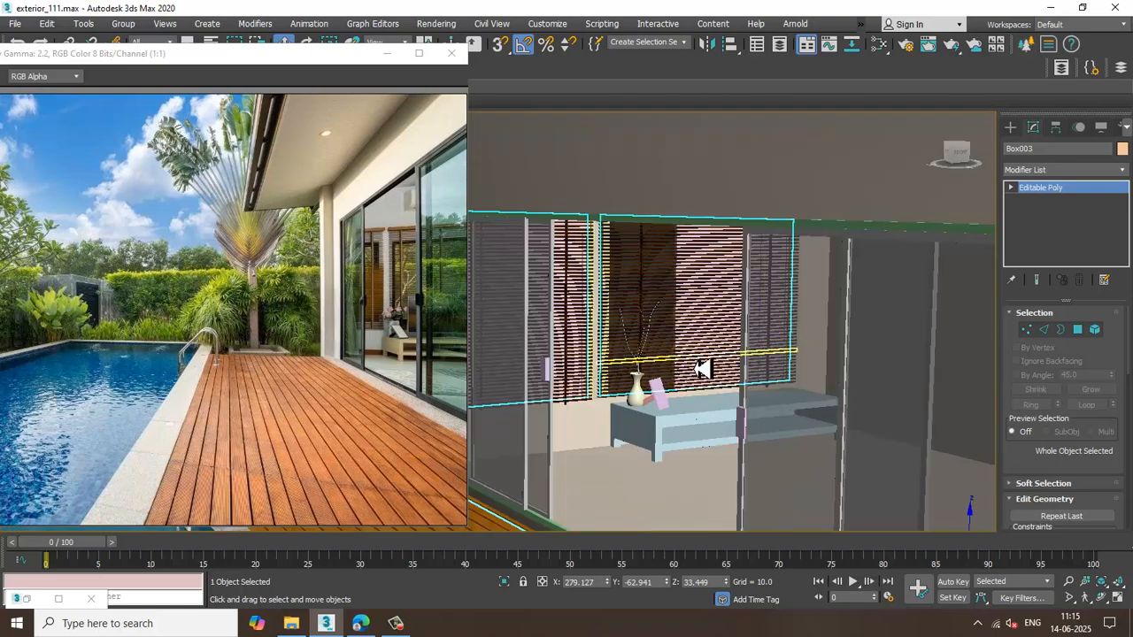
scroll(721, 353, down, 10)
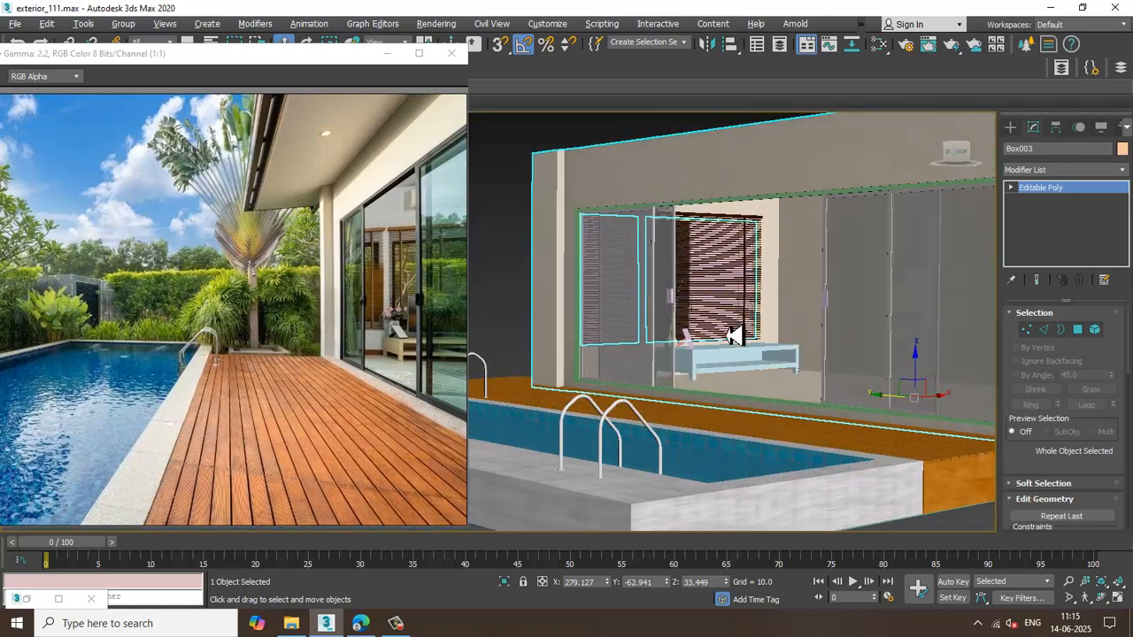
alt+middle_drag(678, 309, 704, 322)
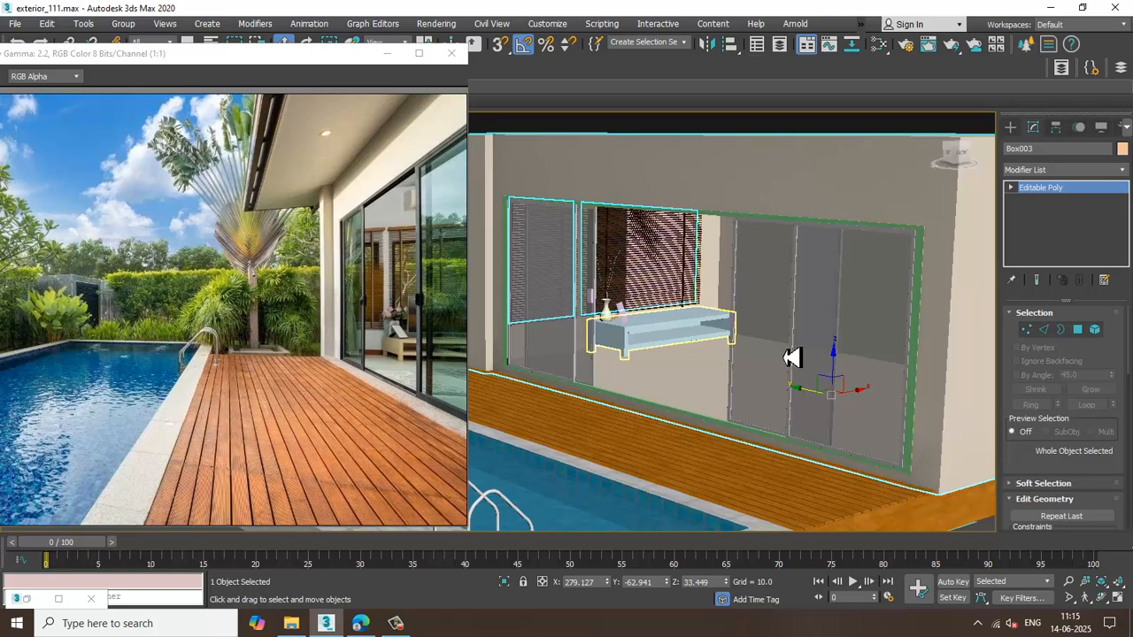
Select the glass polygon of the sliding door panel nearest the house corner and save the scene.
click(880, 322)
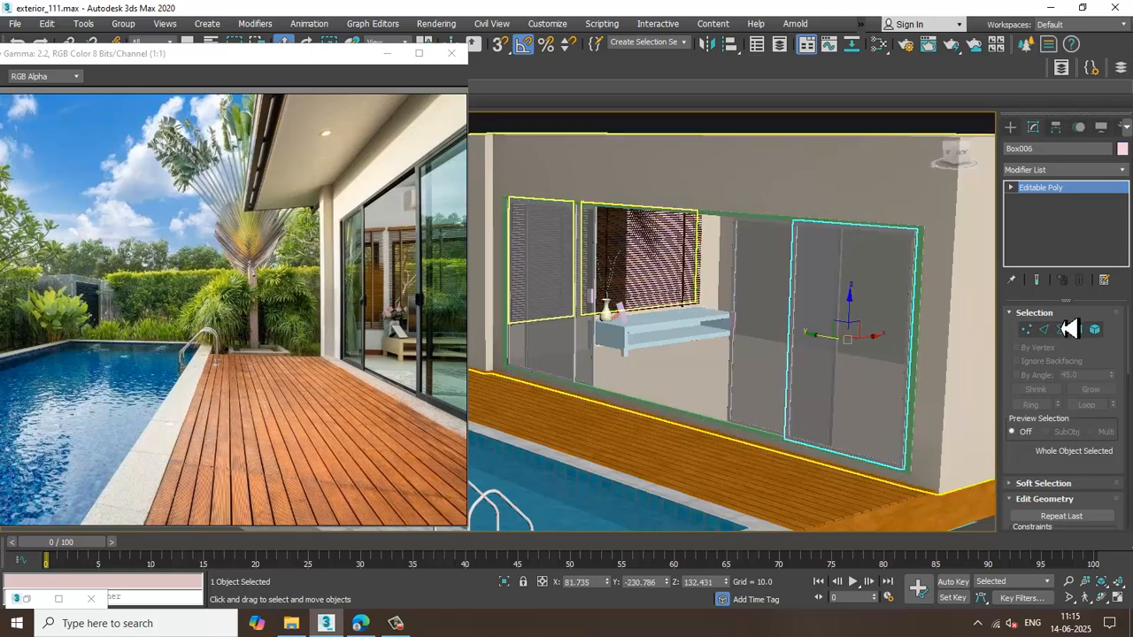
click(1074, 330)
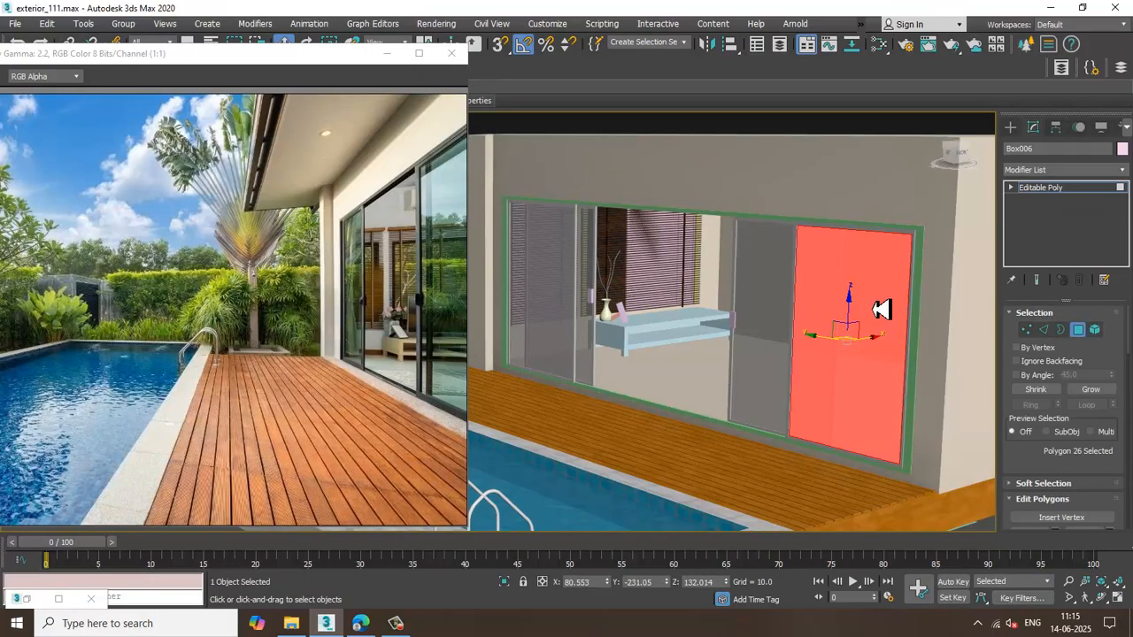
click(16, 23)
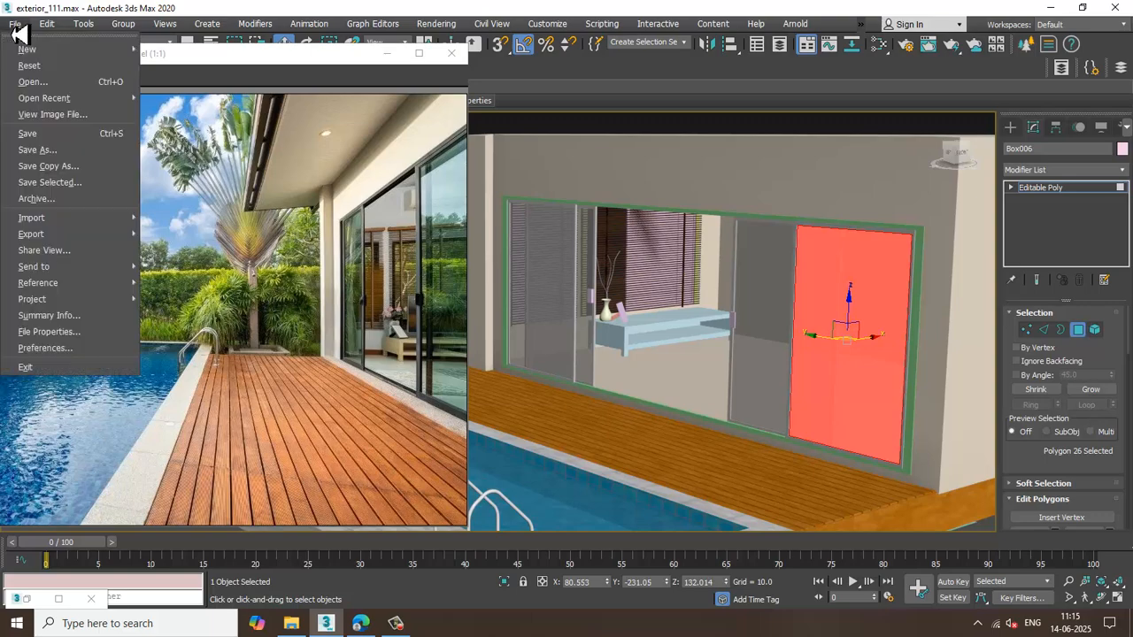
click(66, 136)
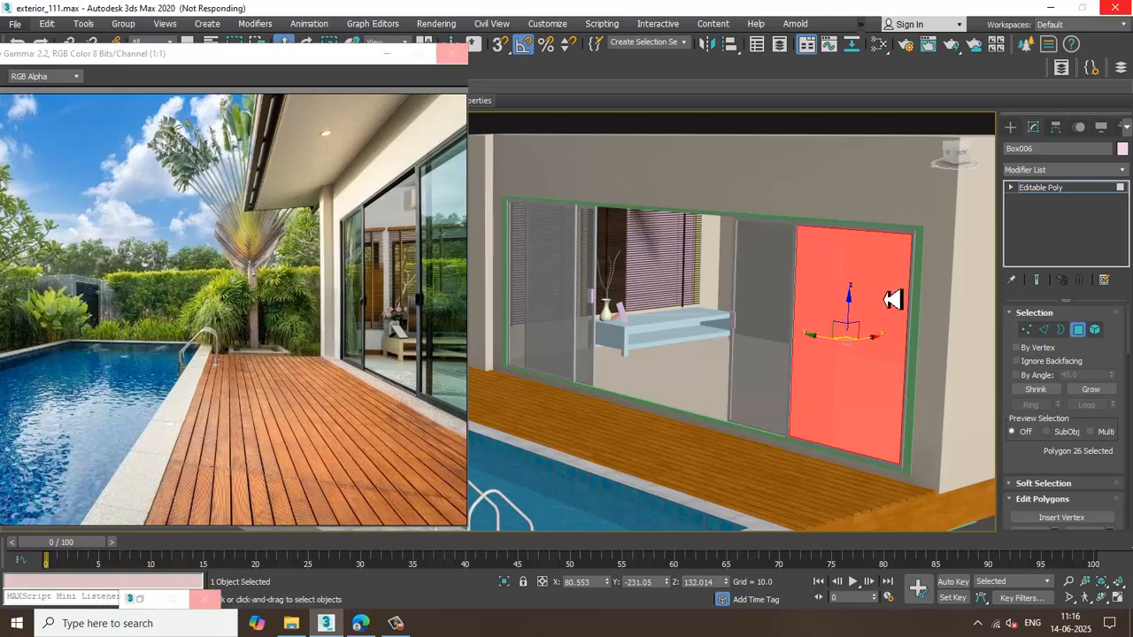
Isolate the sliding door panel and add the glass polygon on its opposite side to the selection.
scroll(889, 299, down, 3)
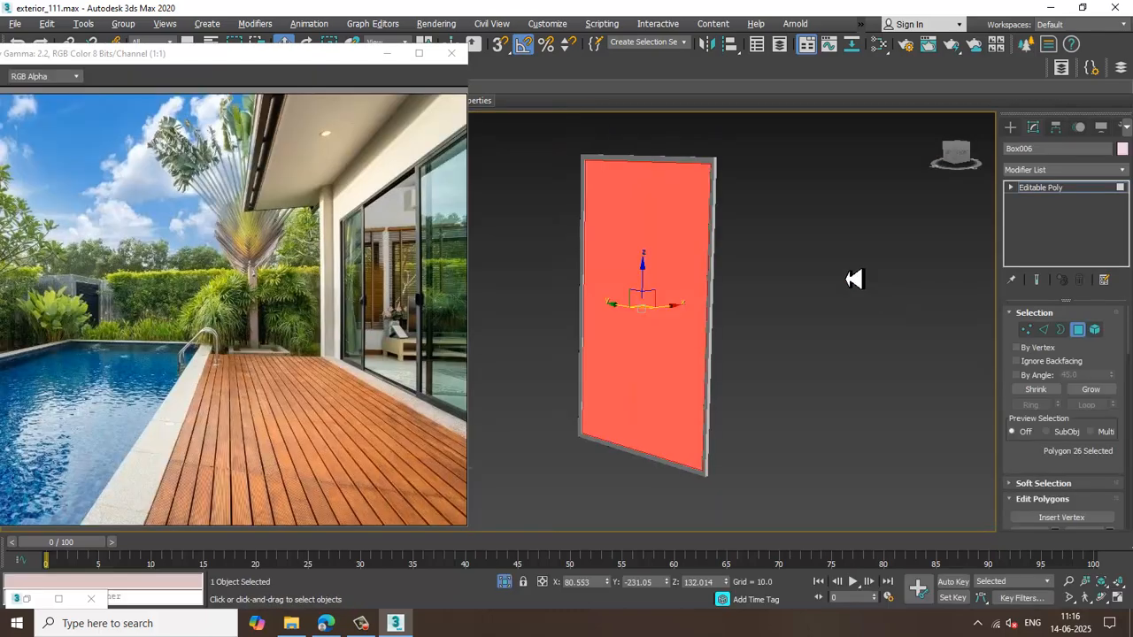
alt+middle_drag(786, 276, 646, 276)
ctrl+click(635, 205)
alt+middle_drag(650, 213, 786, 274)
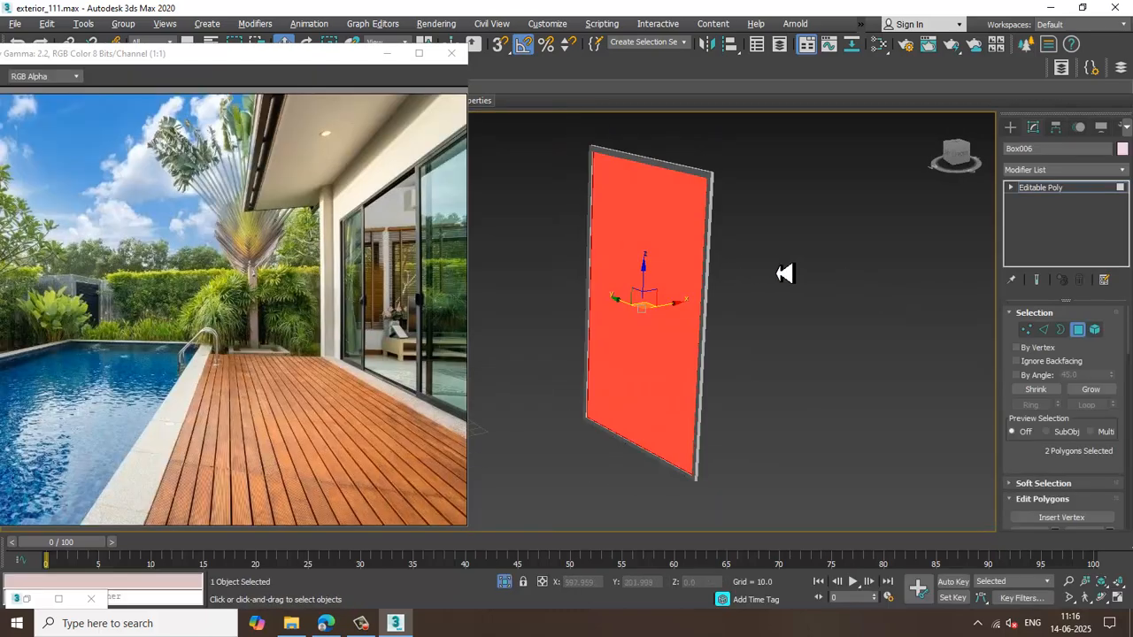
Create a new VRayMtl for the door glass in an empty area below the dark wood nodes.
key(m)
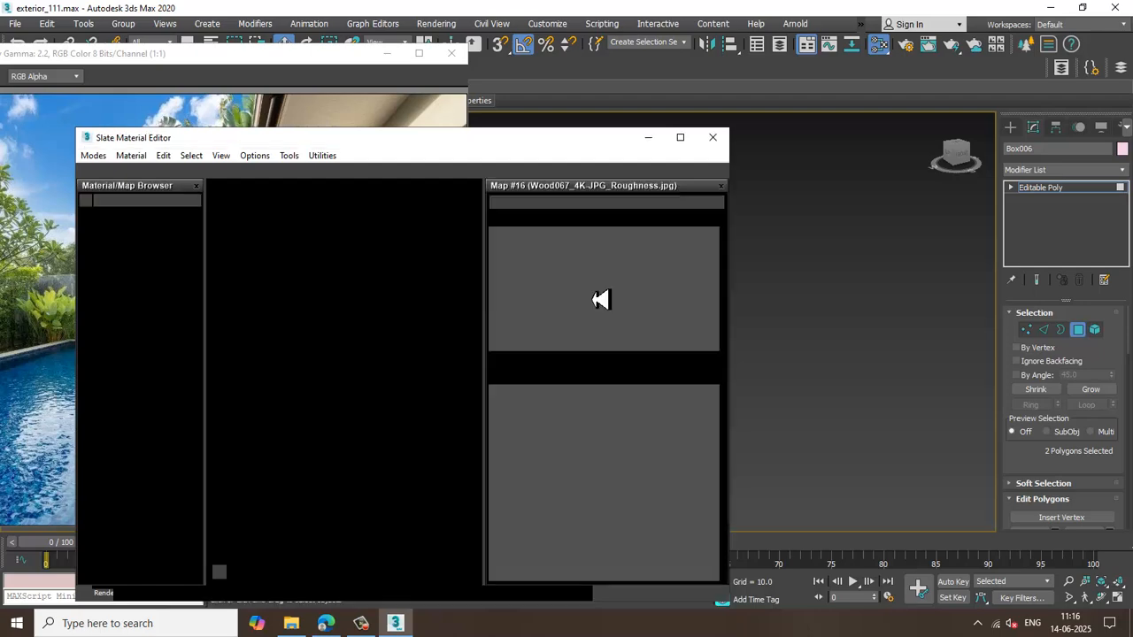
drag(394, 139, 702, 59)
middle_drag(658, 419, 594, 215)
drag(507, 404, 506, 376)
scroll(500, 305, up, 20)
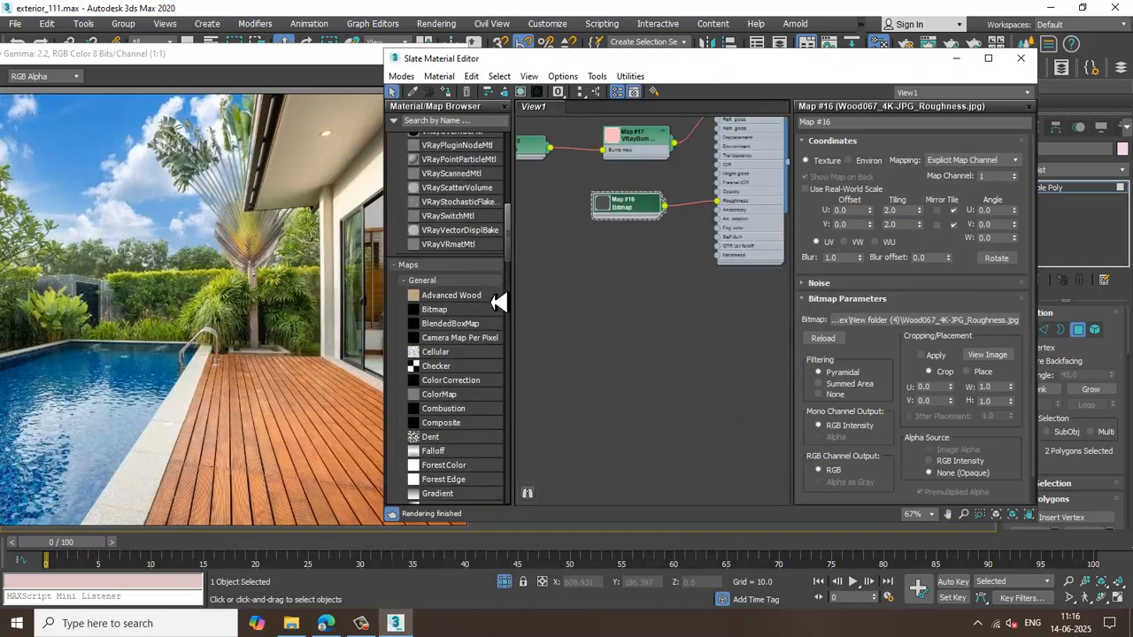
drag(447, 395, 554, 408)
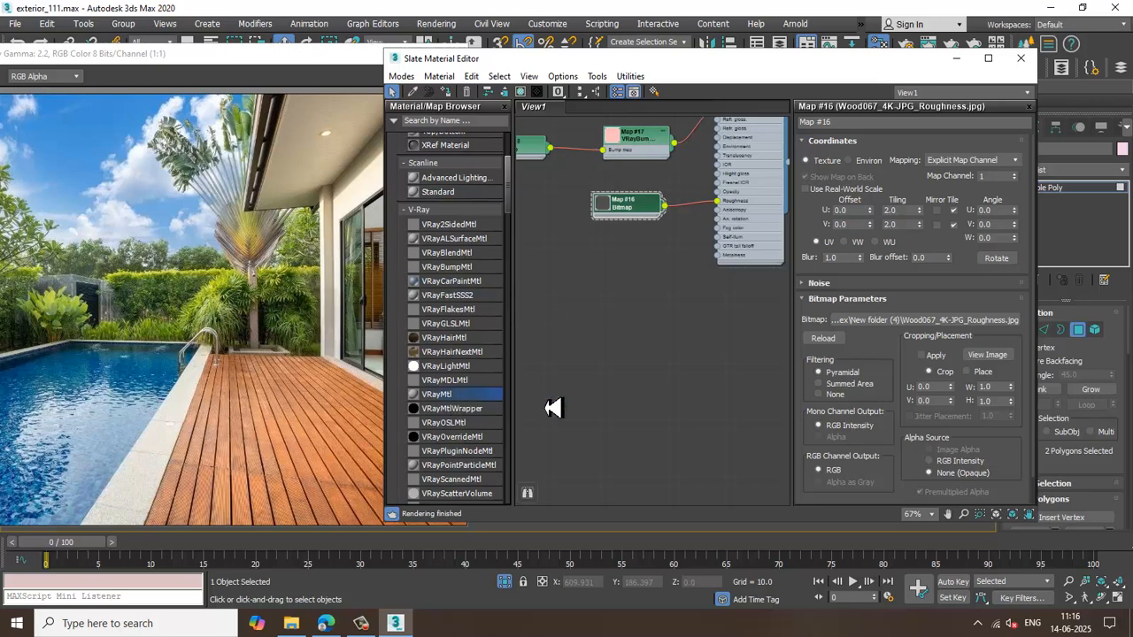
Set the new glass material's refraction colour to white.
drag(702, 359, 703, 354)
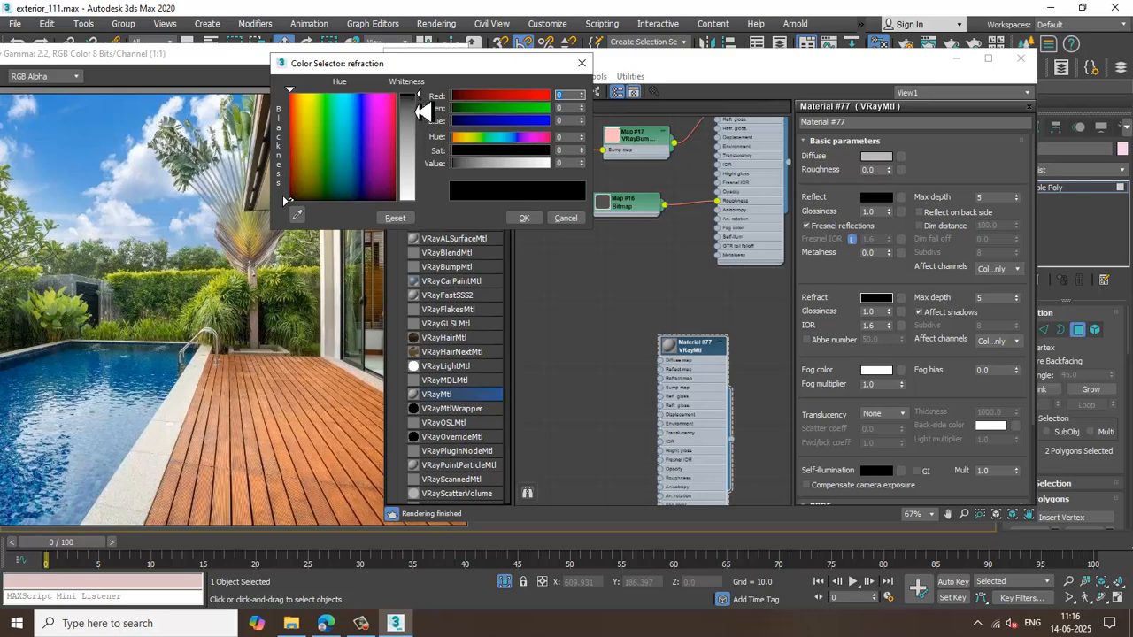
drag(423, 97, 424, 201)
click(526, 220)
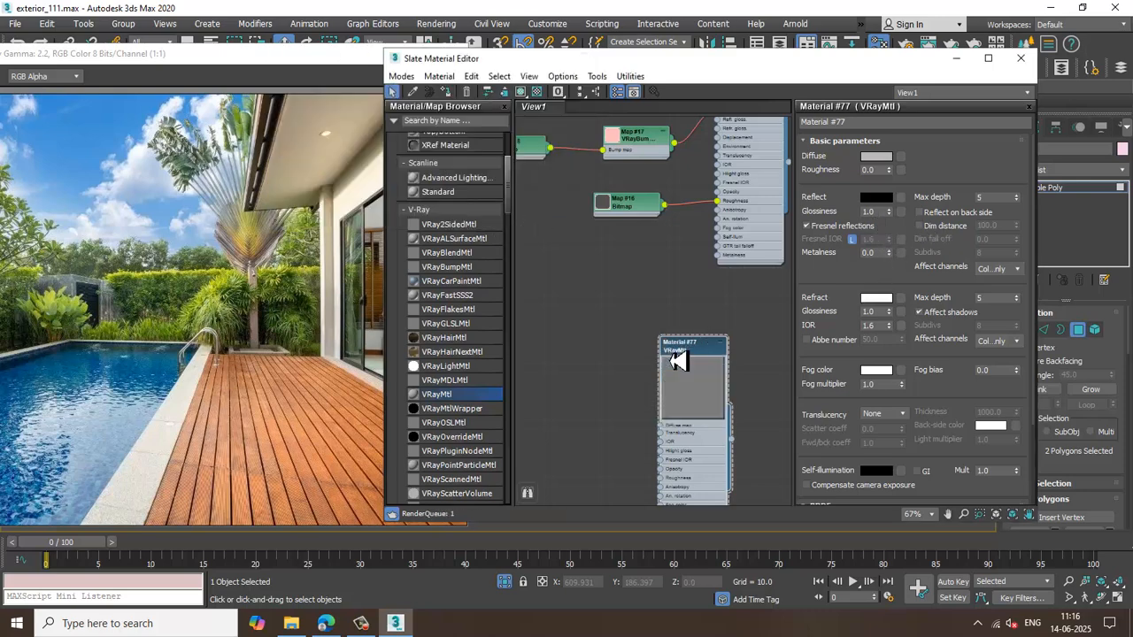
Lighten the glass material's diffuse colour to a paler grey and return to the isolated door panel.
click(879, 157)
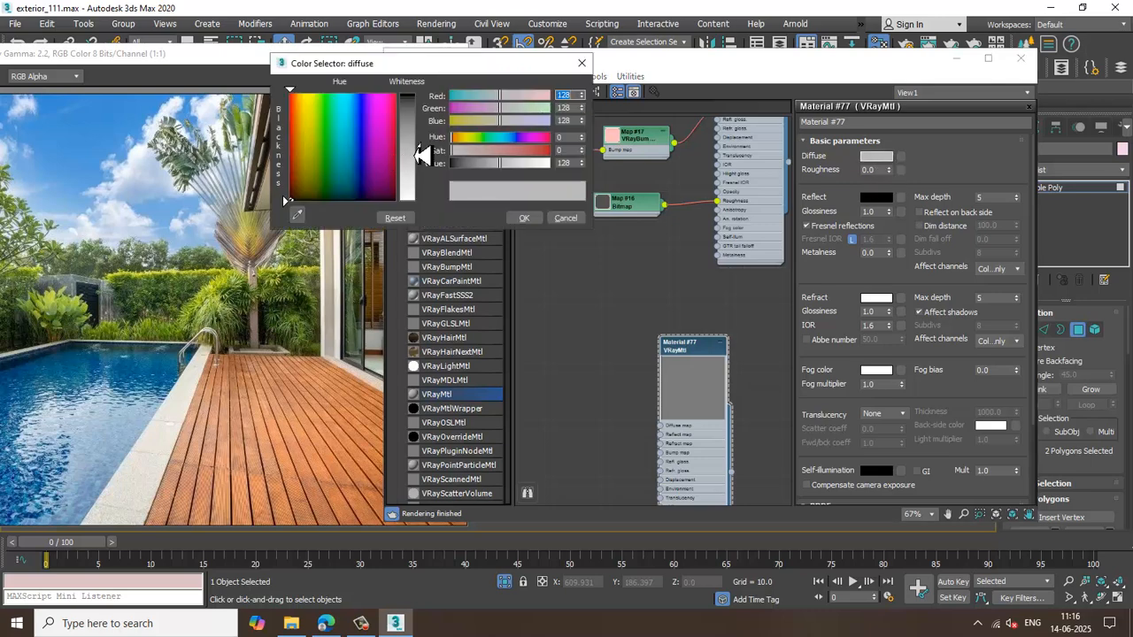
click(528, 219)
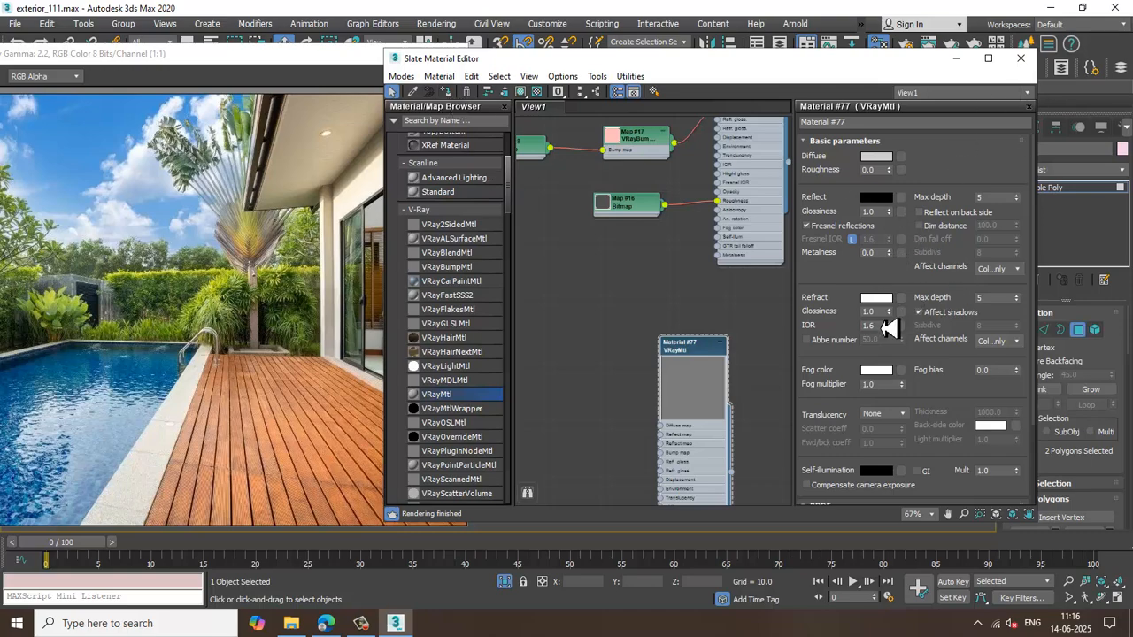
click(956, 58)
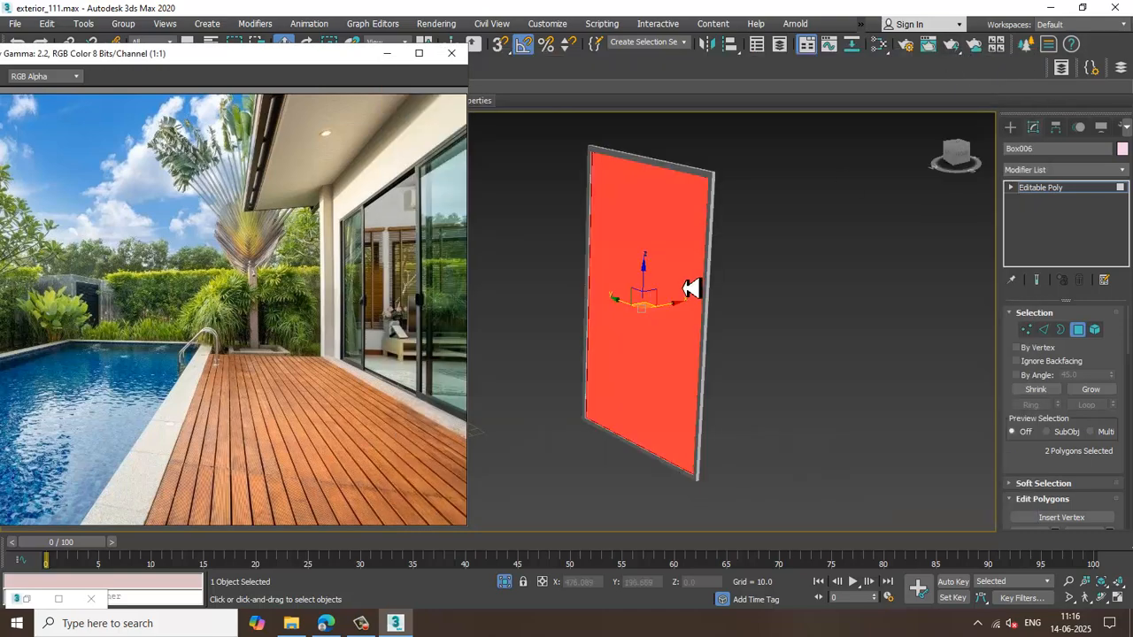
Invert the polygon selection to the door panel's frame and name the door glass material "glass".
key(ctrl+i)
key(m)
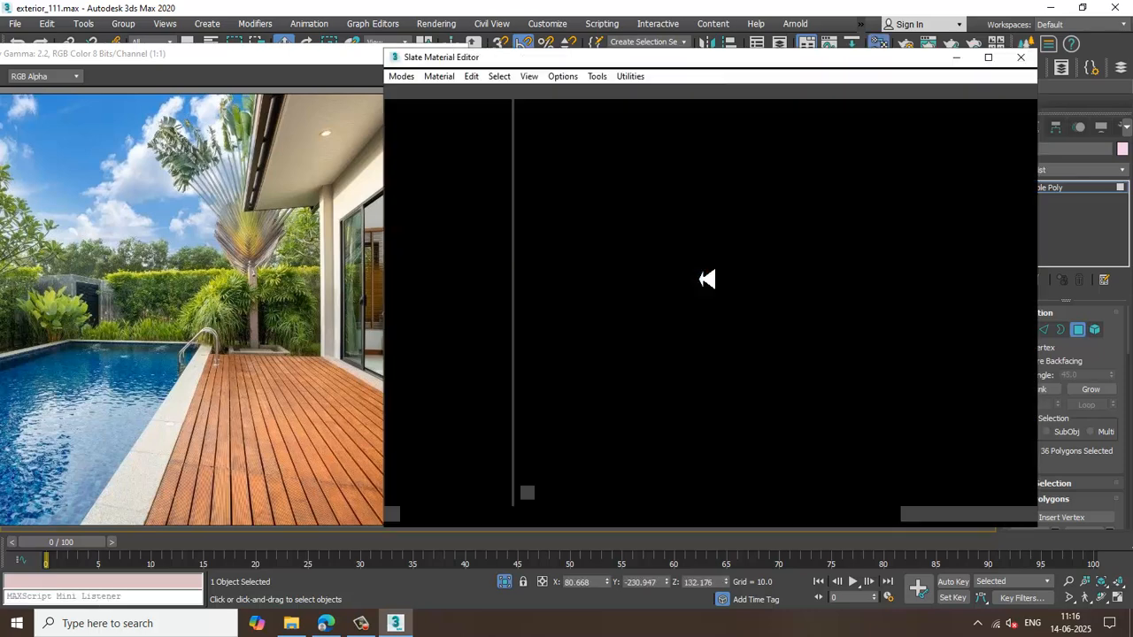
mouse_move(673, 421)
middle_down()
mouse_move(696, 252)
mouse_move(689, 332)
middle_up()
middle_drag(743, 291, 732, 414)
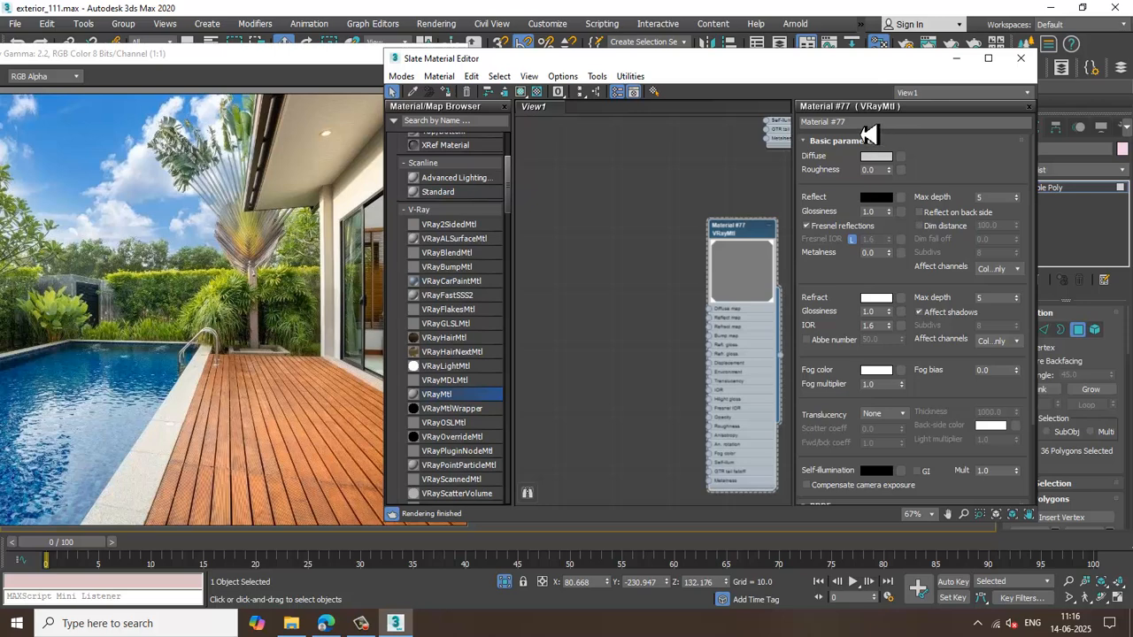
click(855, 122)
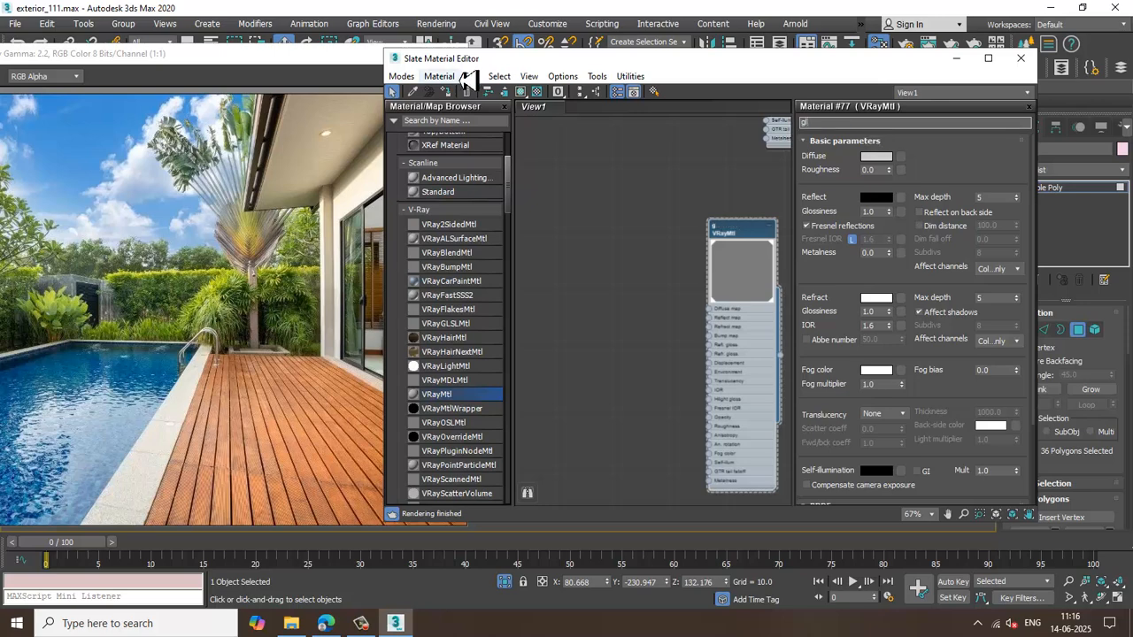
text(glass)
Set the glass material's reflection colour to a dark grey.
click(872, 206)
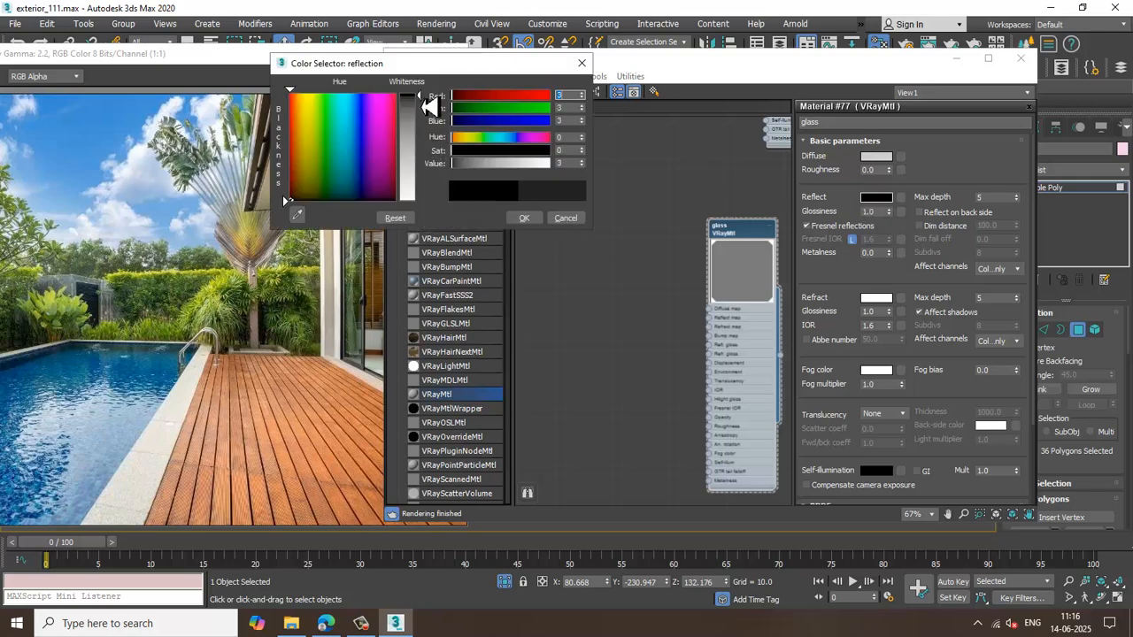
drag(422, 106, 434, 108)
click(524, 217)
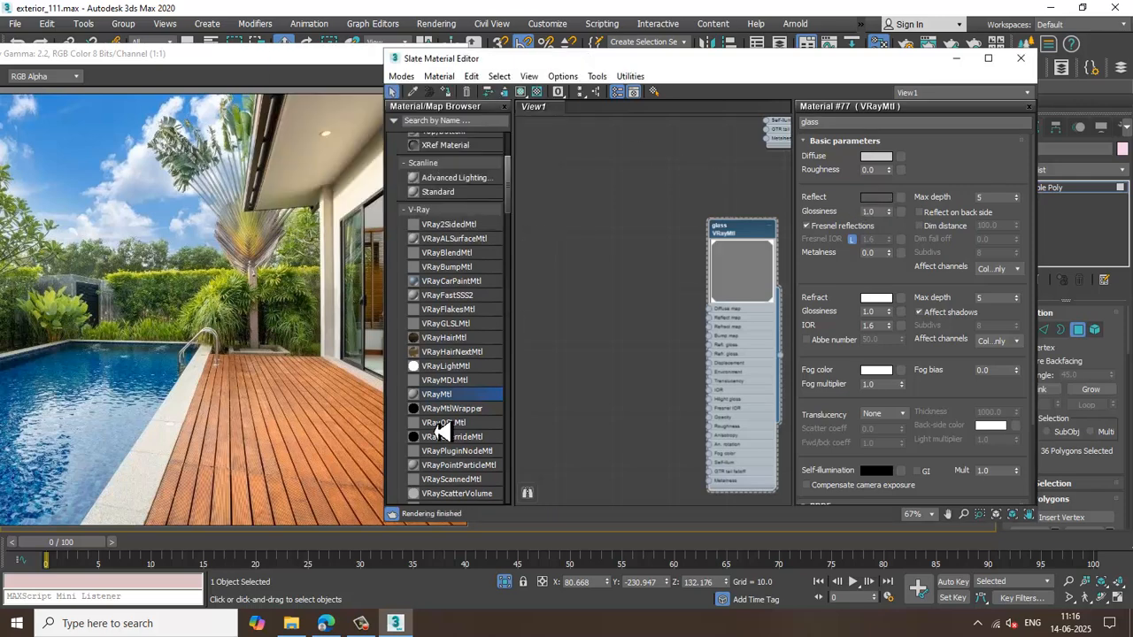
Create a new VRayMtl beside the glass node and set its diffuse colour to near-black, RGB 3.
drag(447, 403, 643, 351)
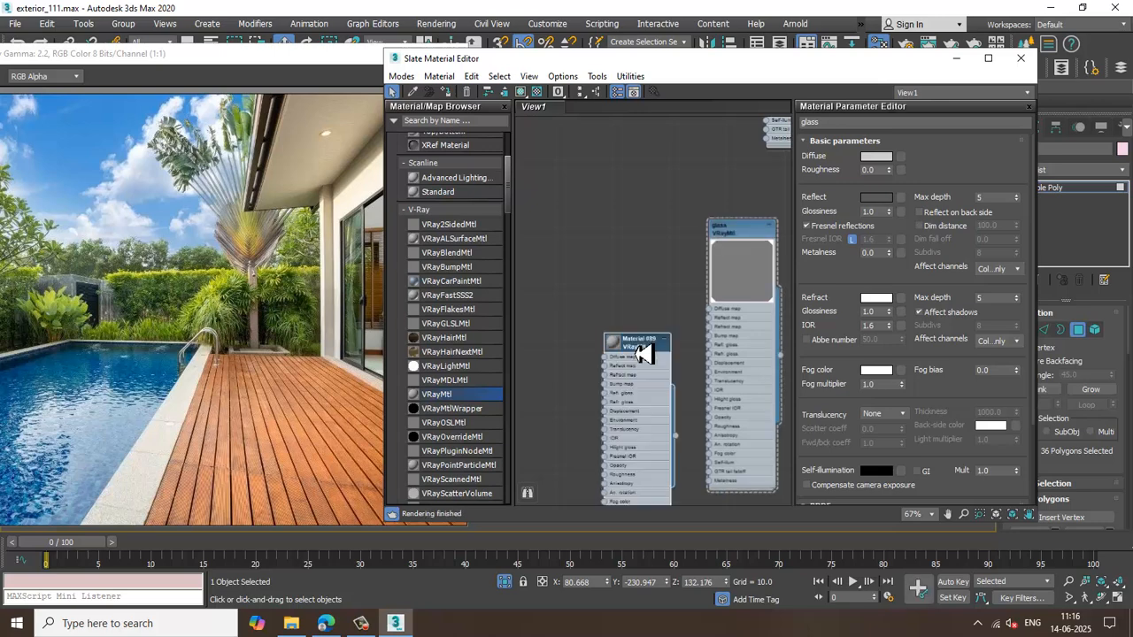
click(885, 159)
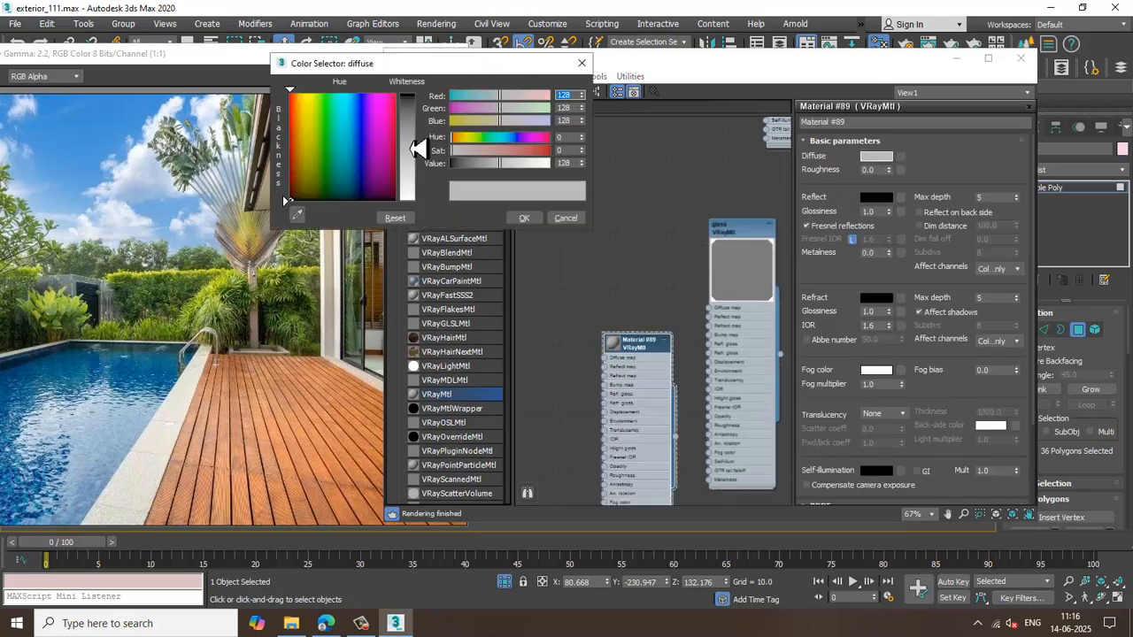
drag(419, 150, 429, 105)
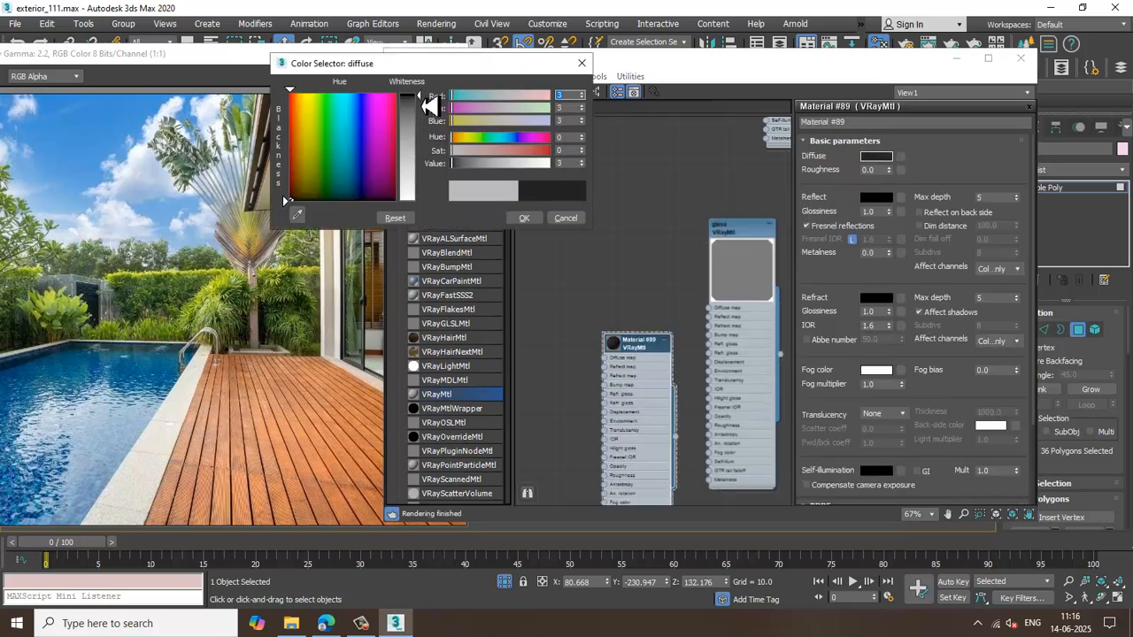
click(524, 218)
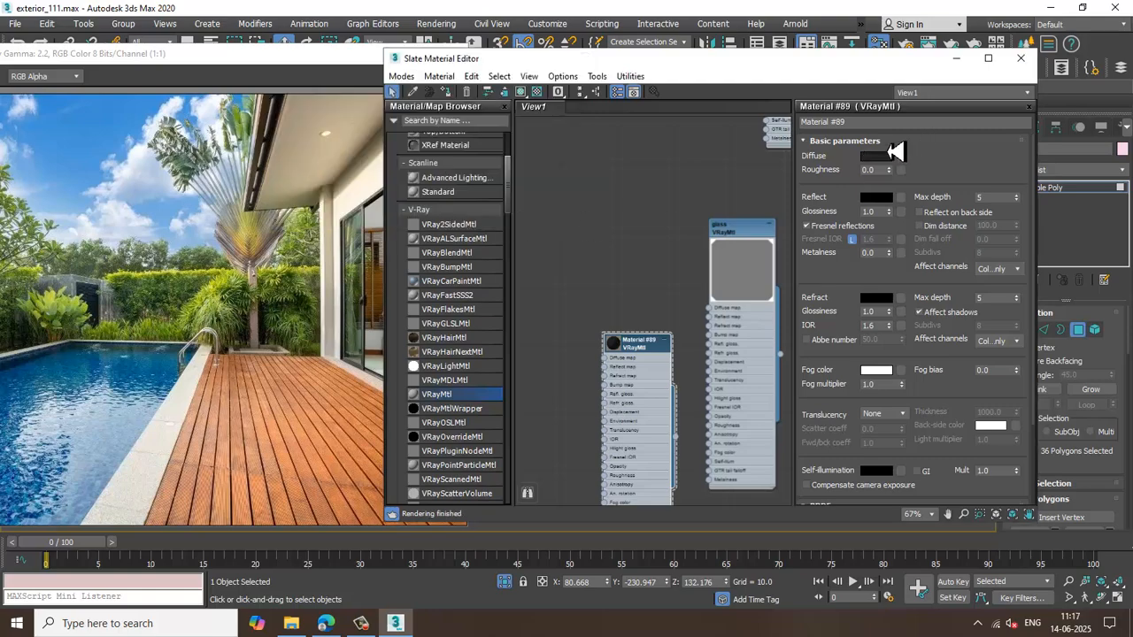
Set the black frame material's reflection colour to dark grey, RGB 22.
click(879, 198)
drag(430, 114, 430, 111)
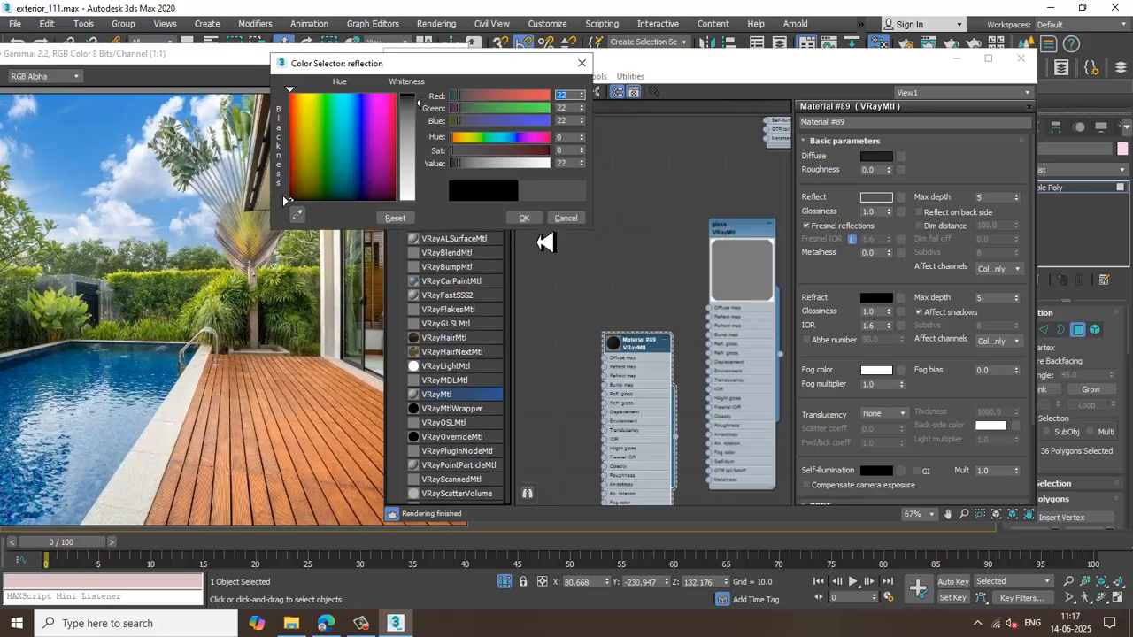
click(524, 218)
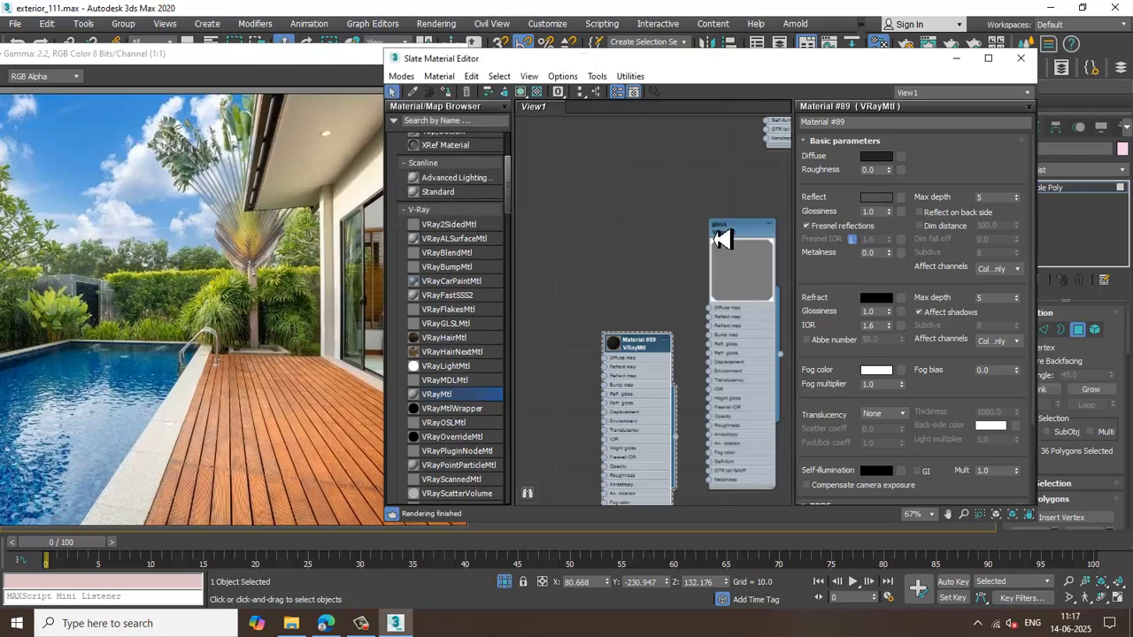
Unlock the black material's Fresnel IOR, setting it to 2.58 with reflection glossiness 0.97, and enlarge the node's preview.
click(852, 239)
drag(889, 239, 892, 180)
click(889, 214)
double_click(624, 352)
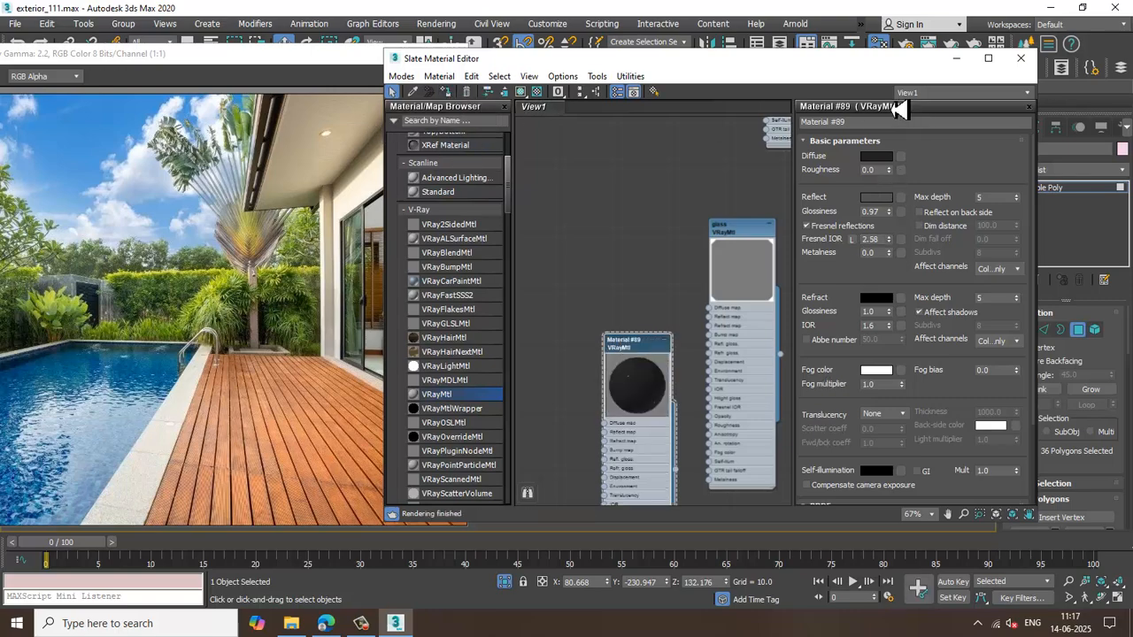
Apply the black material to the selected door frame polygons and end the panel's isolation.
click(957, 58)
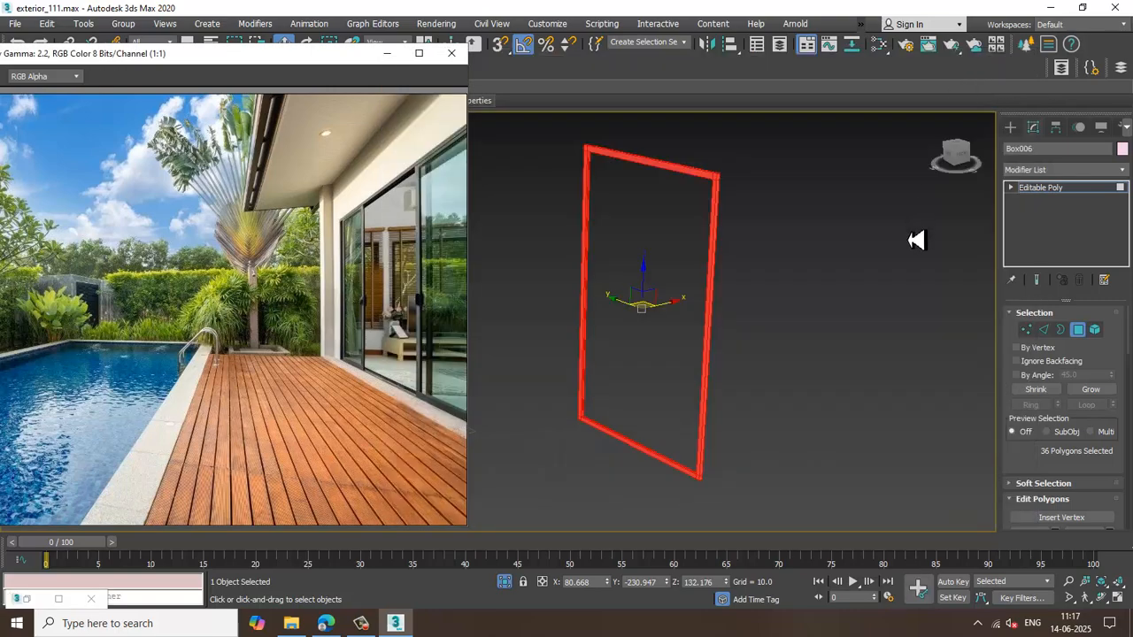
click(1088, 186)
right_click(860, 205)
click(889, 78)
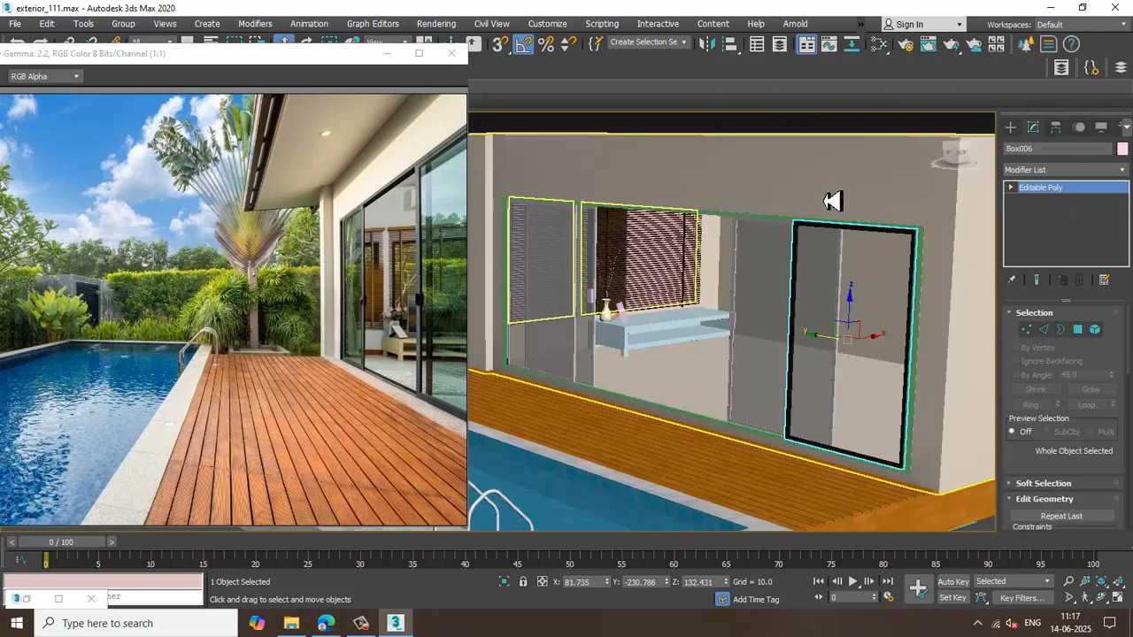
Isolate the adjoining sliding panel, Box007, and apply the glass material to its two glass polygons.
click(779, 301)
key(alt+q)
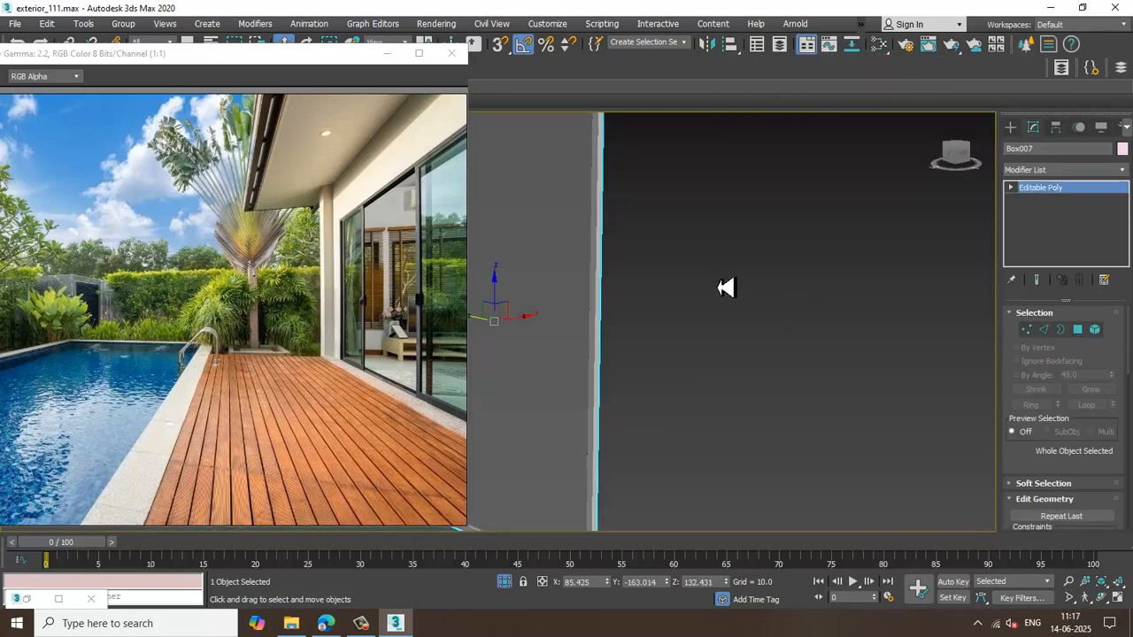
key(z)
key(4)
key(m)
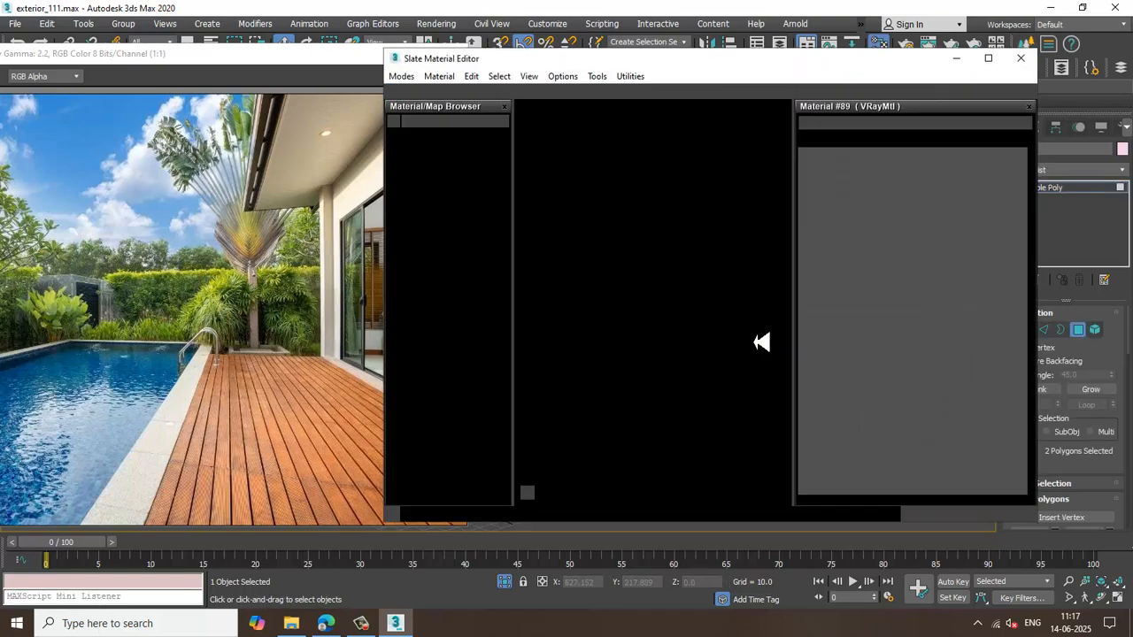
click(739, 241)
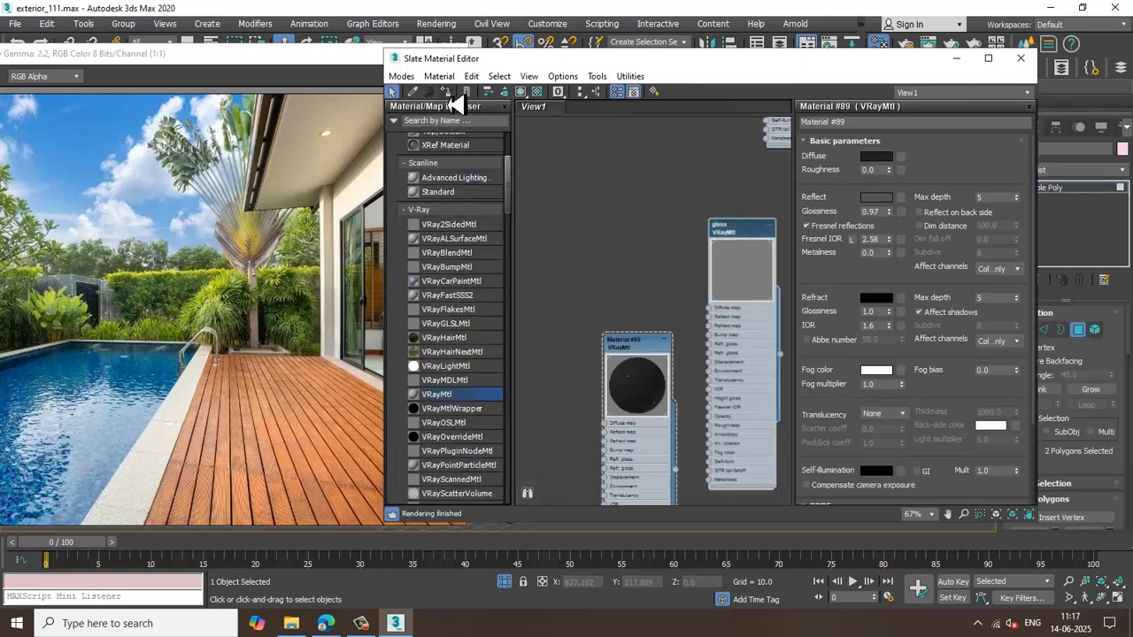
click(957, 59)
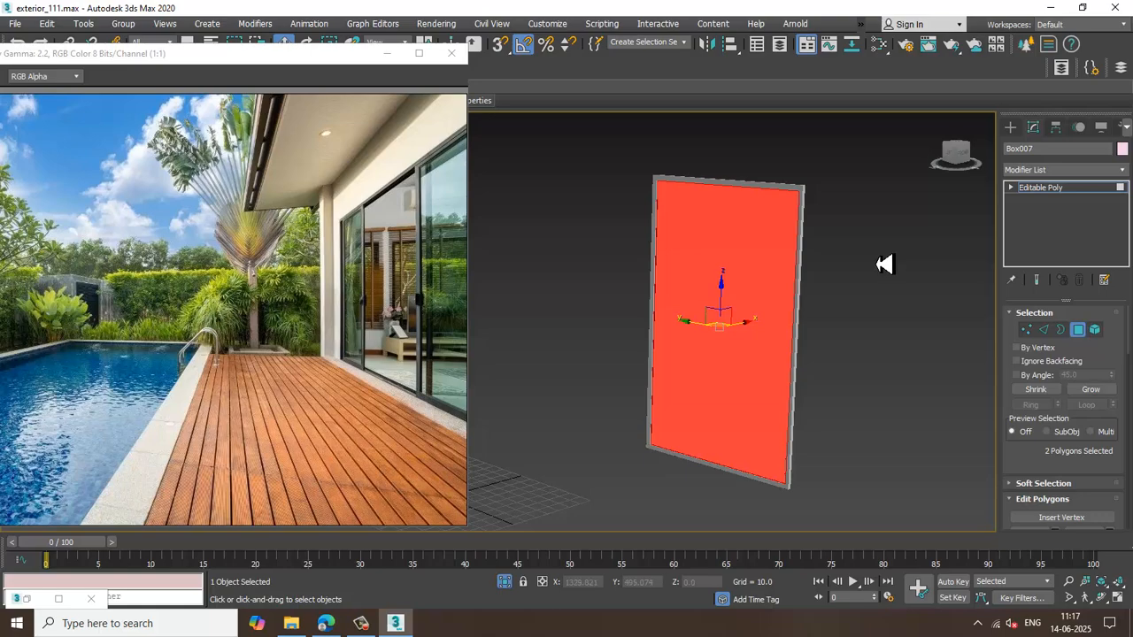
Apply the black material to Box007's frame polygons, then end isolation and leave polygon editing.
key(ctrl+a)
key(m)
click(636, 351)
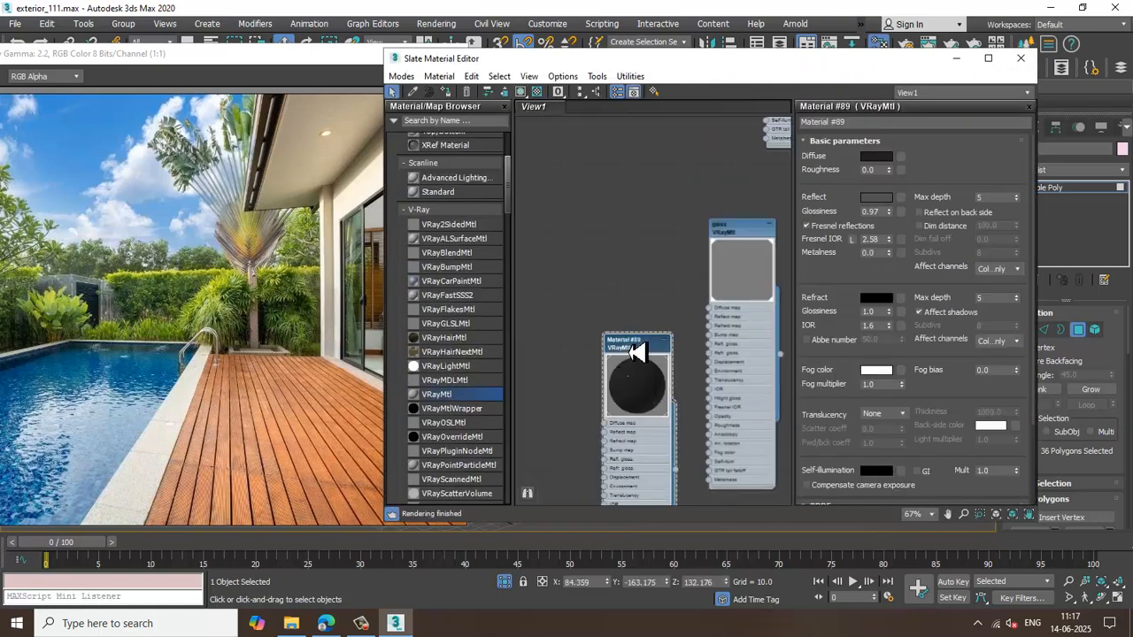
click(957, 58)
click(363, 624)
click(376, 625)
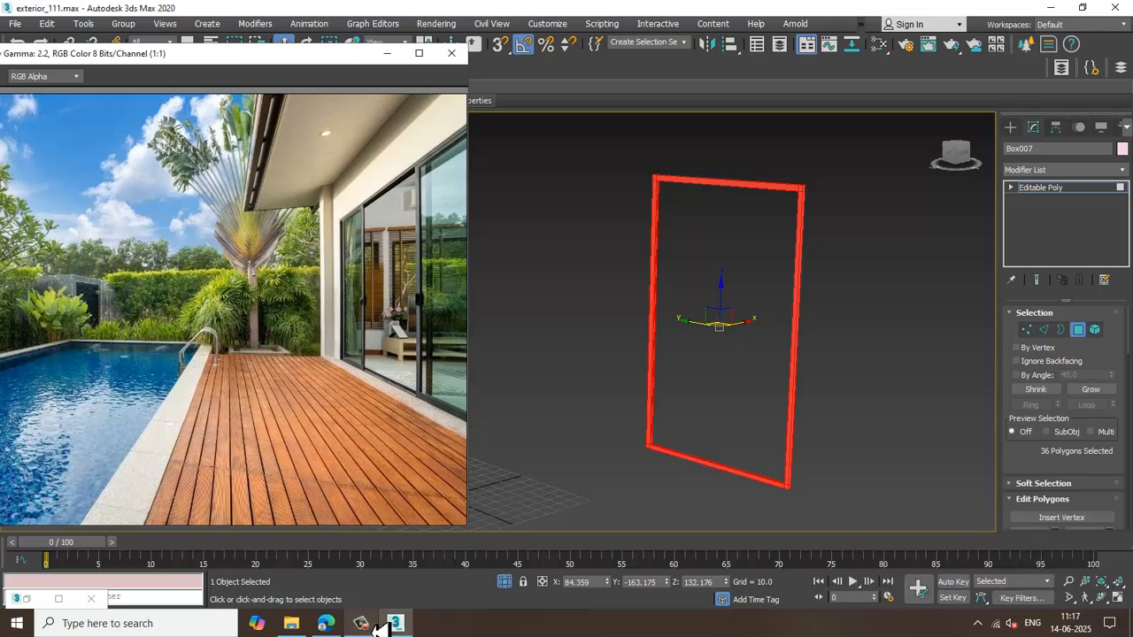
right_click(837, 233)
click(863, 109)
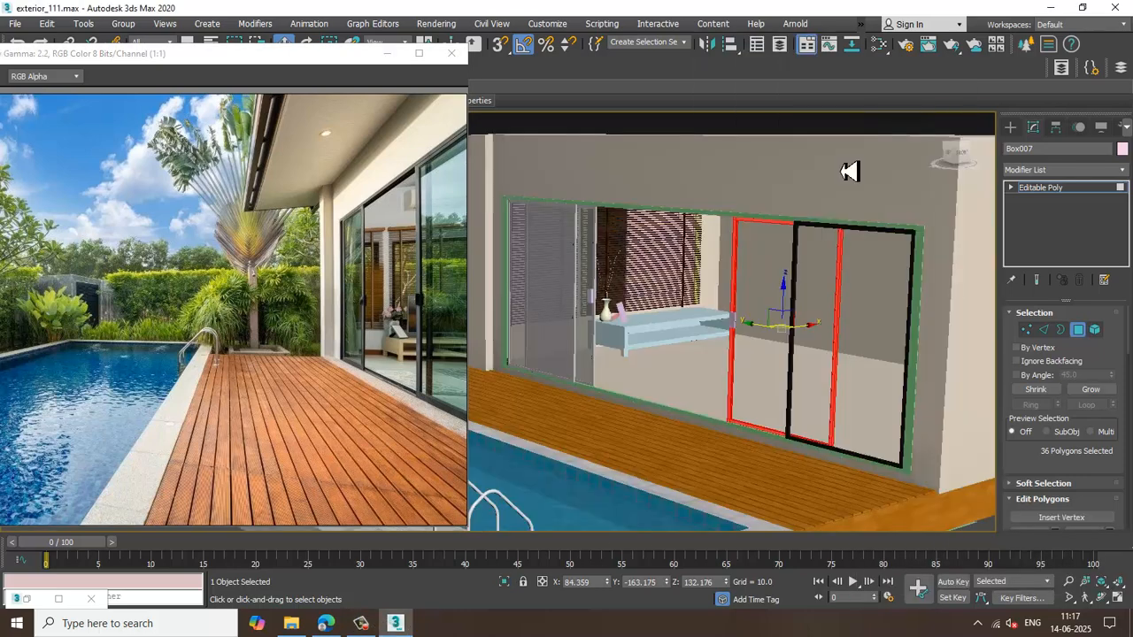
click(985, 530)
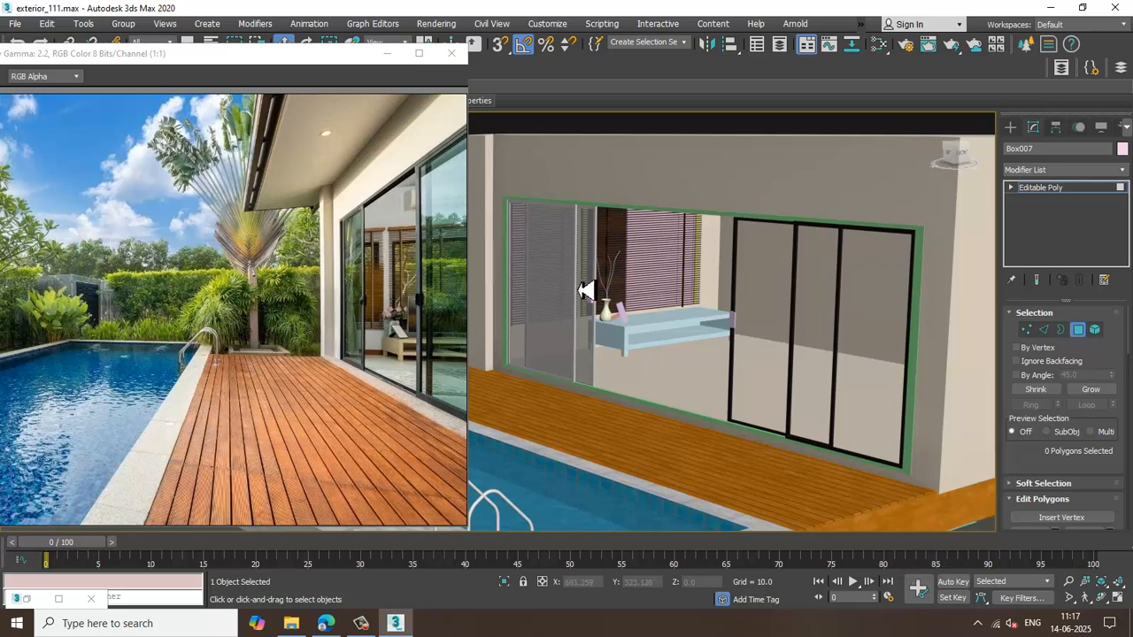
click(1075, 204)
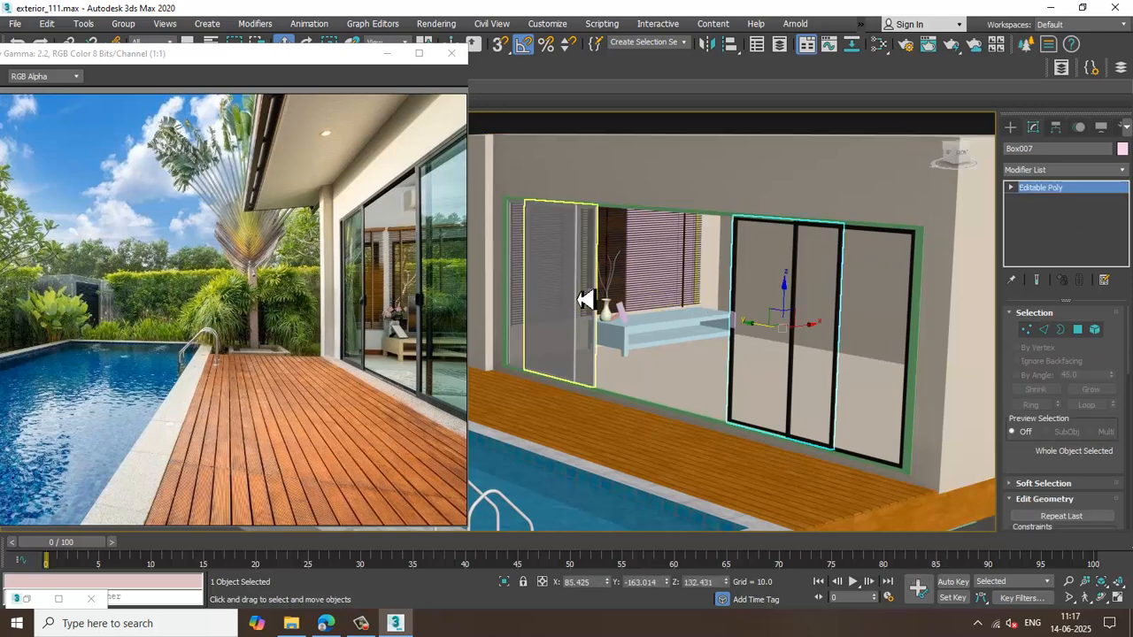
Isolate the leftmost sliding door panel, Box005, and apply the glass material to its two glass polygons.
click(563, 334)
key(alt+q)
scroll(747, 362, down, 5)
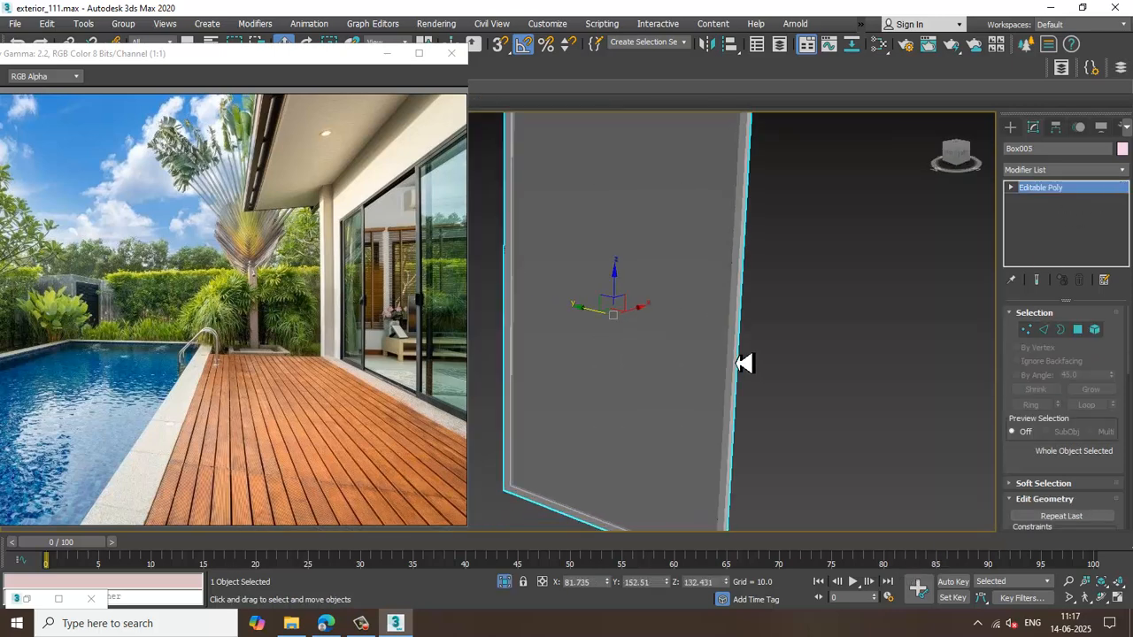
key(4)
alt+middle_drag(765, 367, 632, 337)
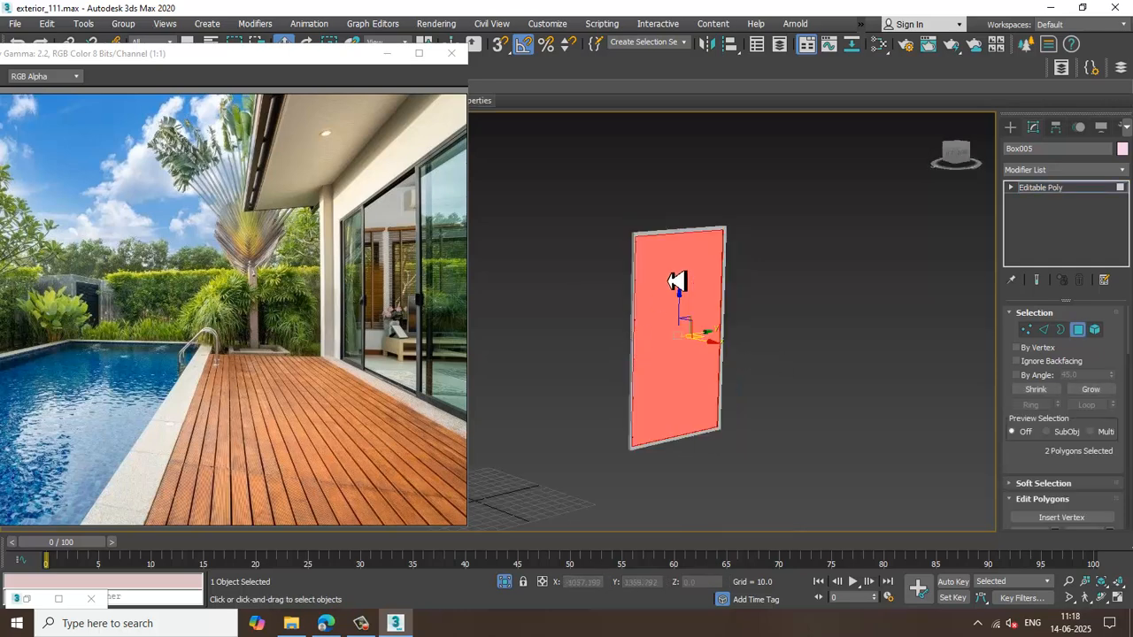
key(m)
click(748, 234)
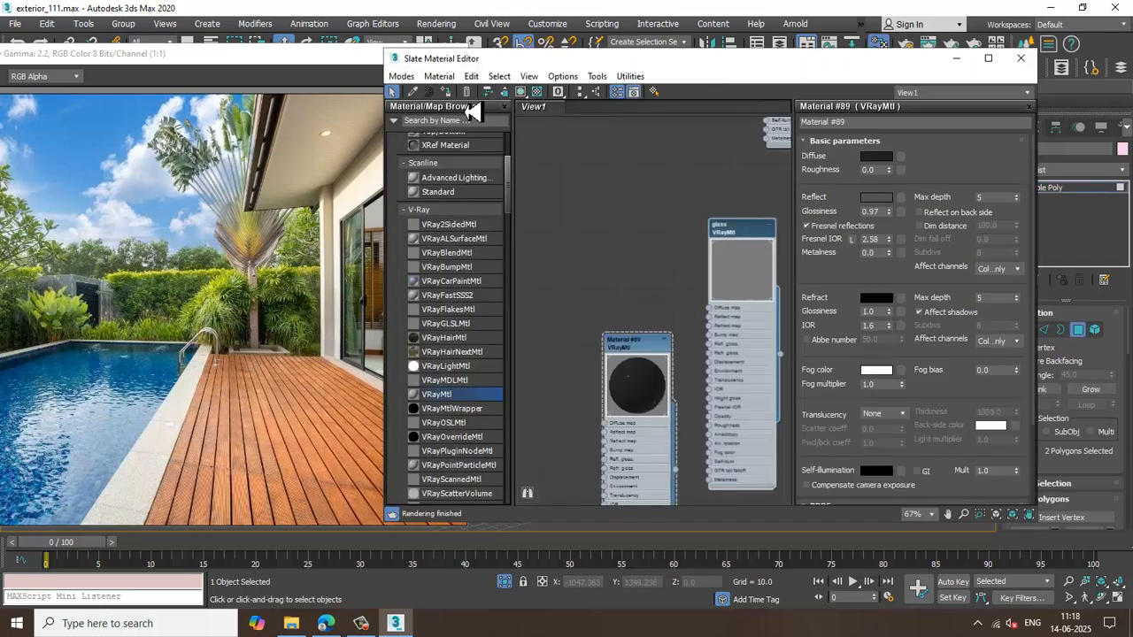
click(1021, 58)
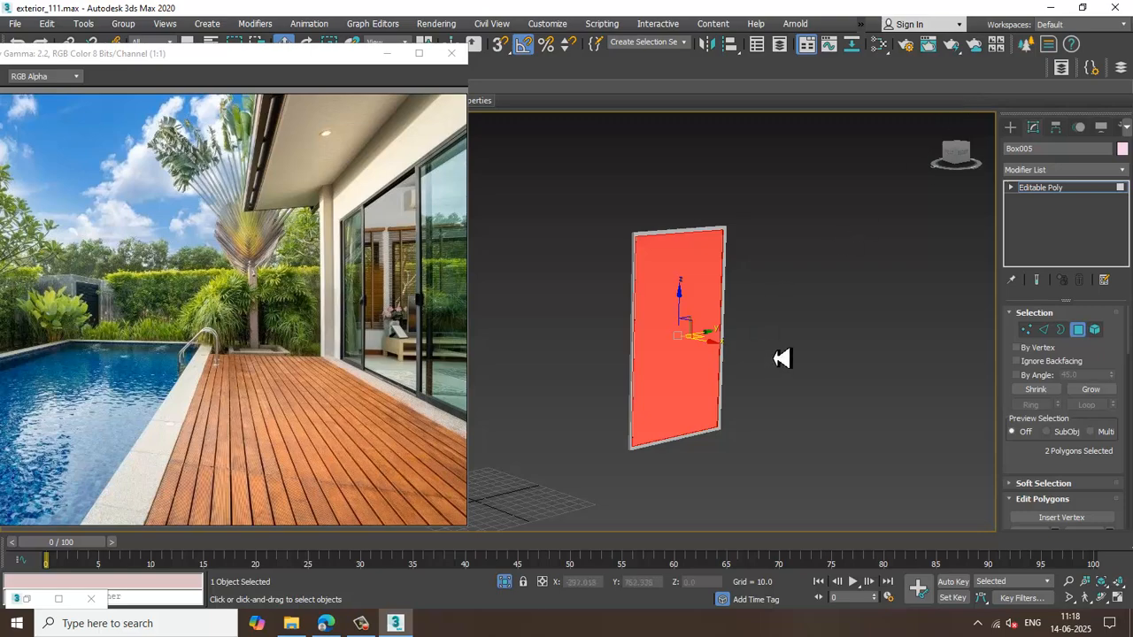
Apply the black material to Box005's frame polygons, then end isolation and leave polygon editing.
alt+middle_drag(779, 345, 903, 354)
key(ctrl+a)
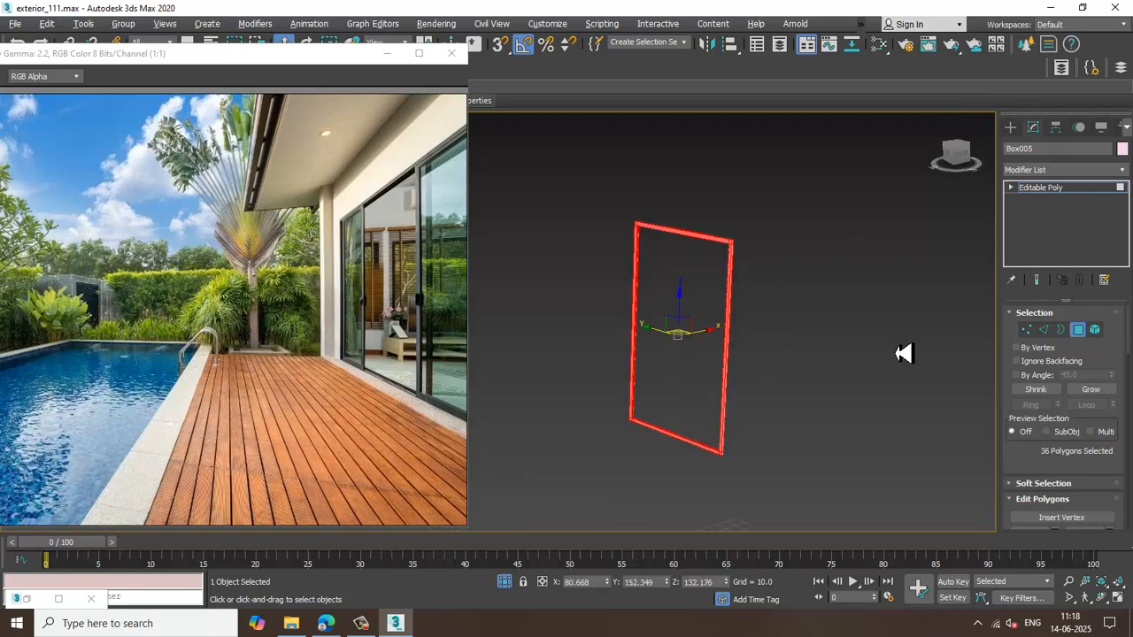
key(m)
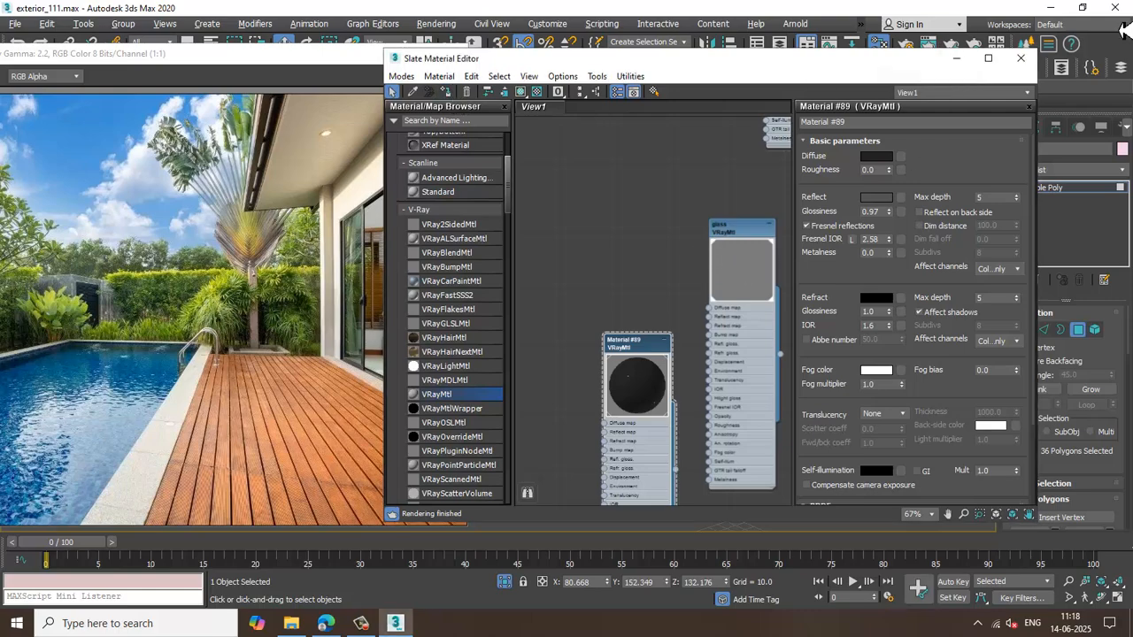
click(958, 59)
right_click(815, 202)
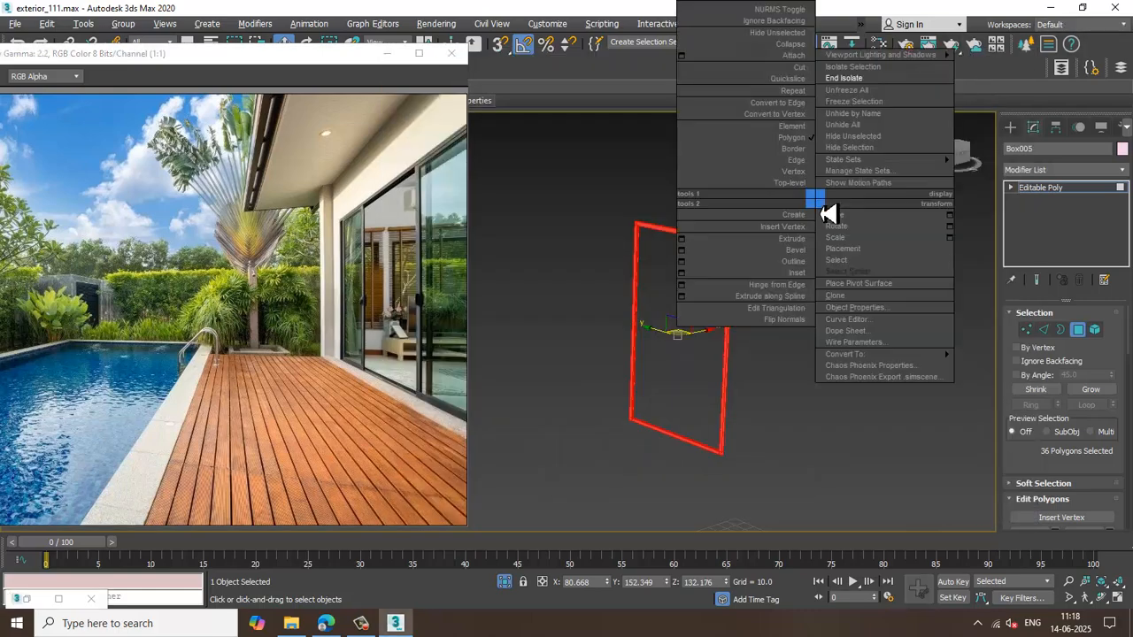
click(854, 78)
click(1054, 190)
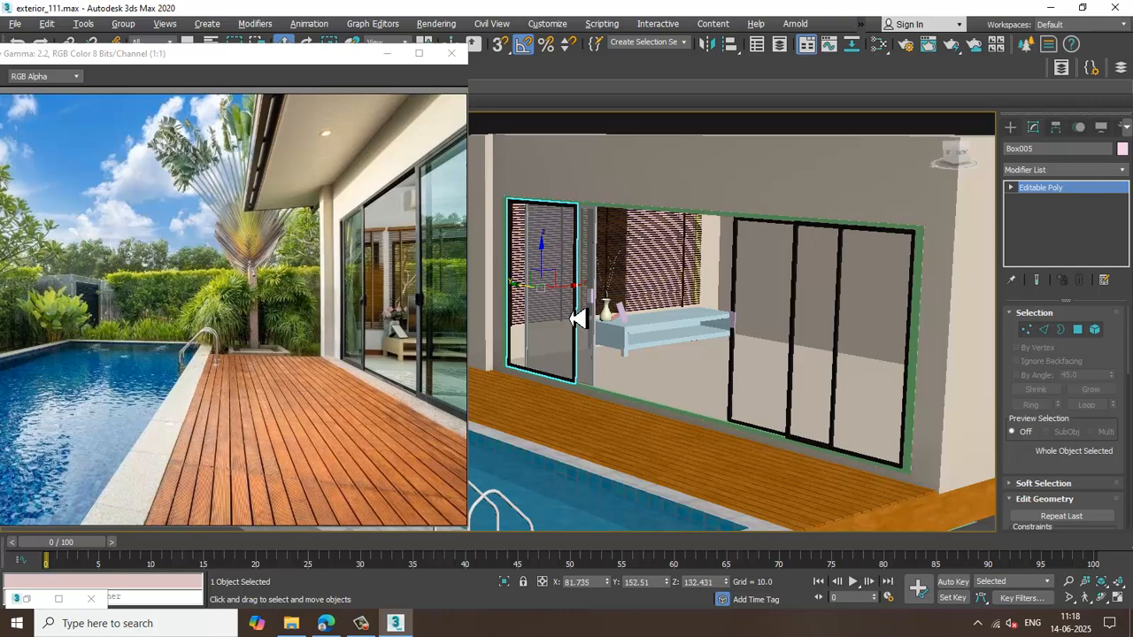
Isolate the sliding door panel Box008 and apply the glass material to its two glass polygons.
click(590, 273)
key(alt+q)
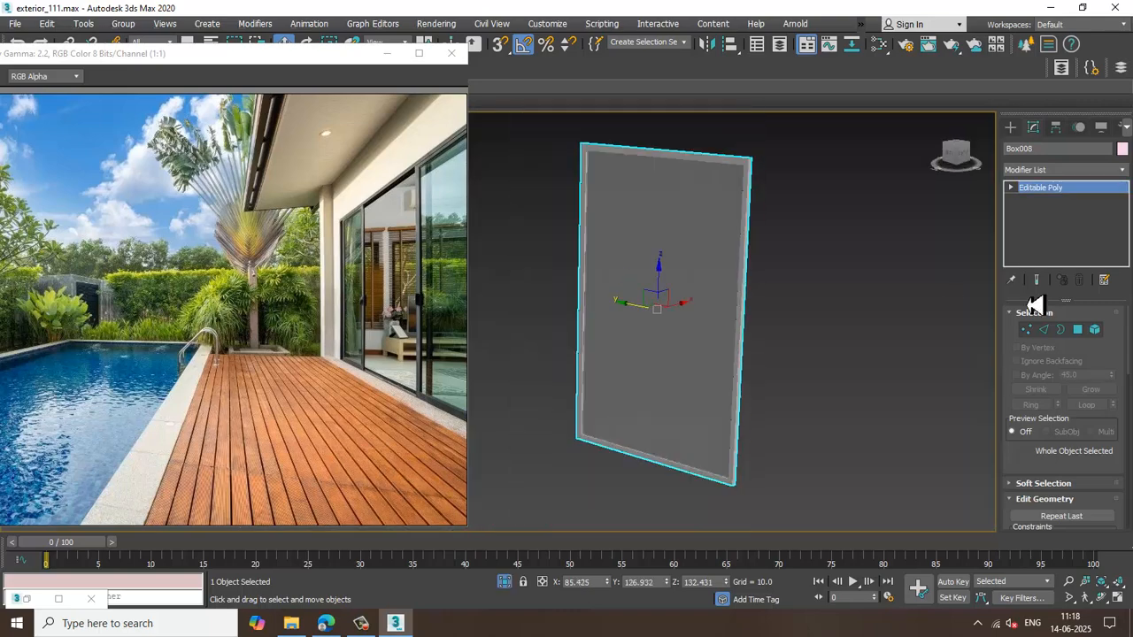
click(1078, 329)
alt+middle_drag(708, 292, 627, 342)
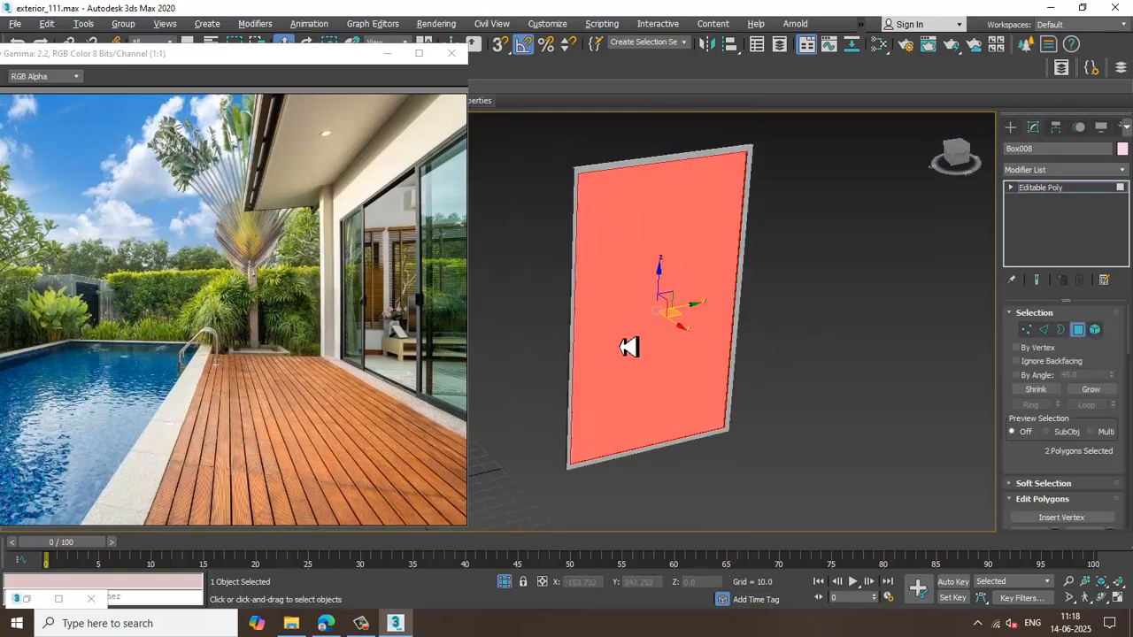
key(m)
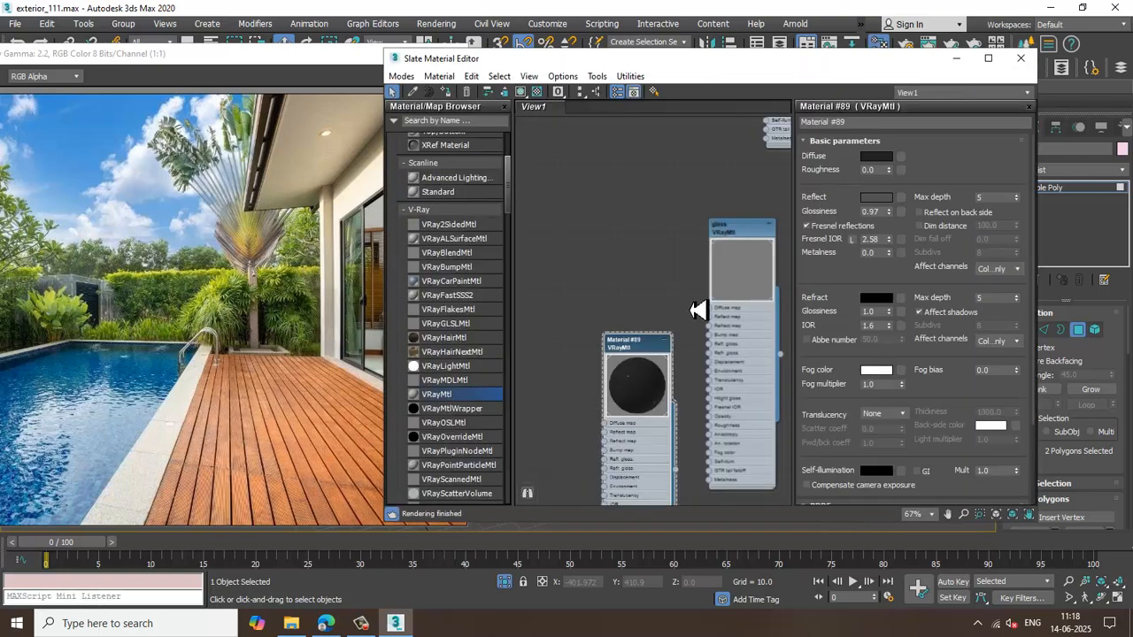
click(751, 234)
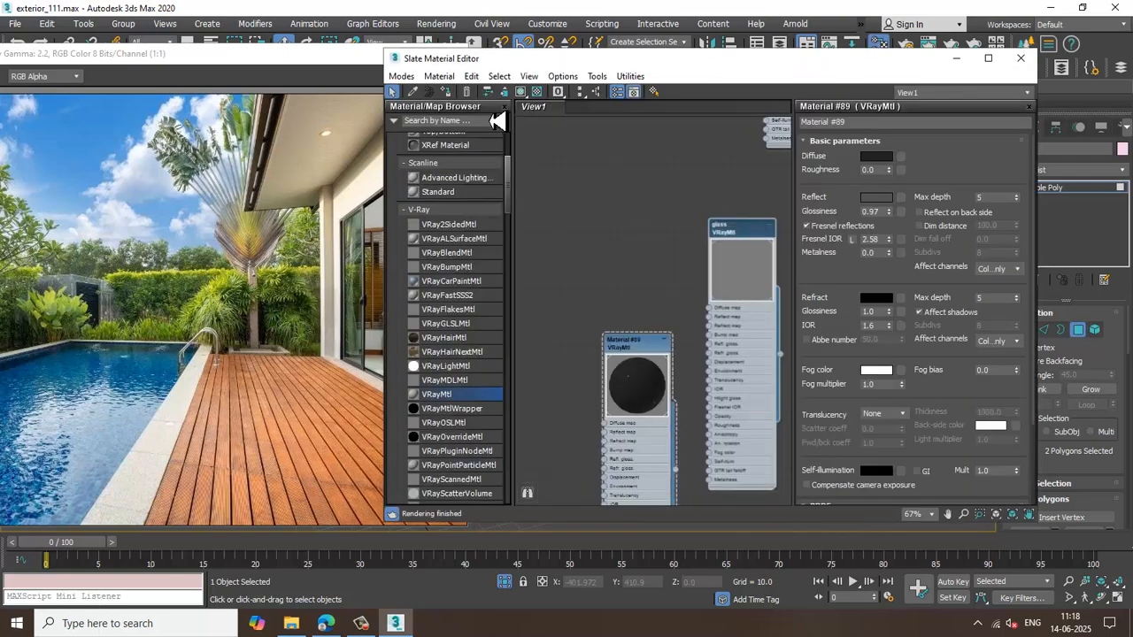
click(956, 58)
Apply the black material to Box008's frame polygons, then end isolation and leave polygon editing.
key(ctrl+i)
key(m)
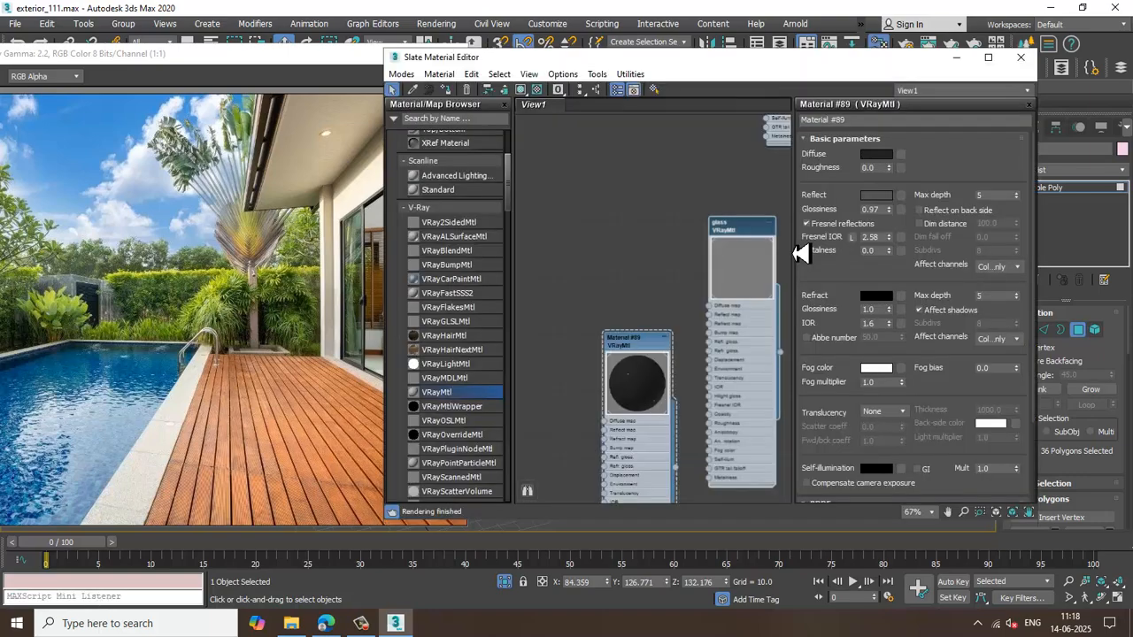
click(641, 347)
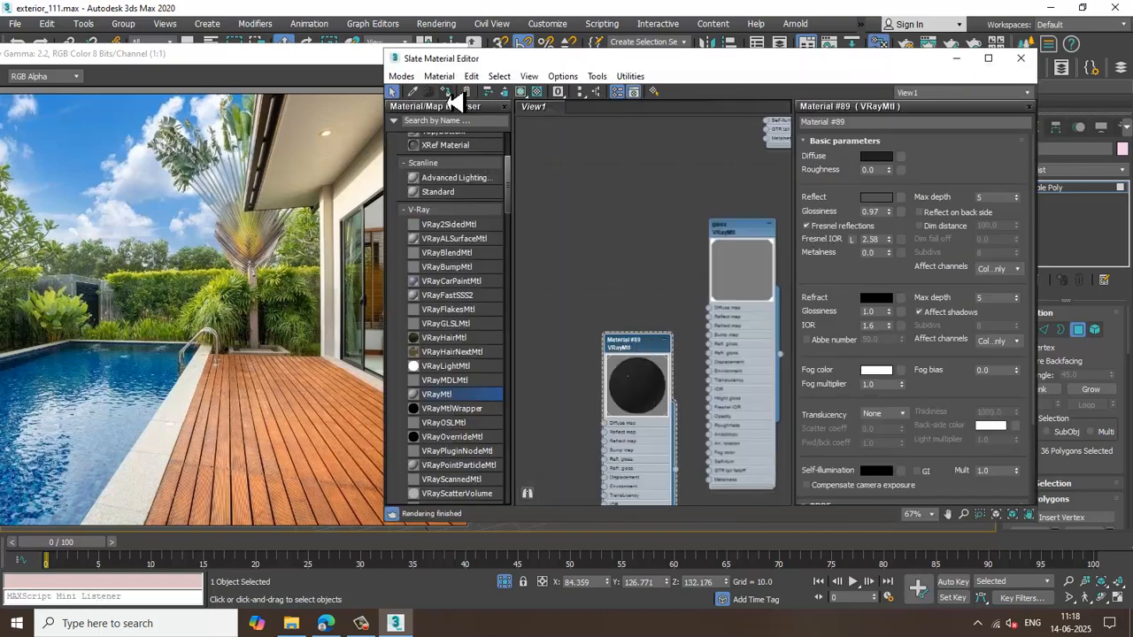
click(956, 58)
right_click(863, 230)
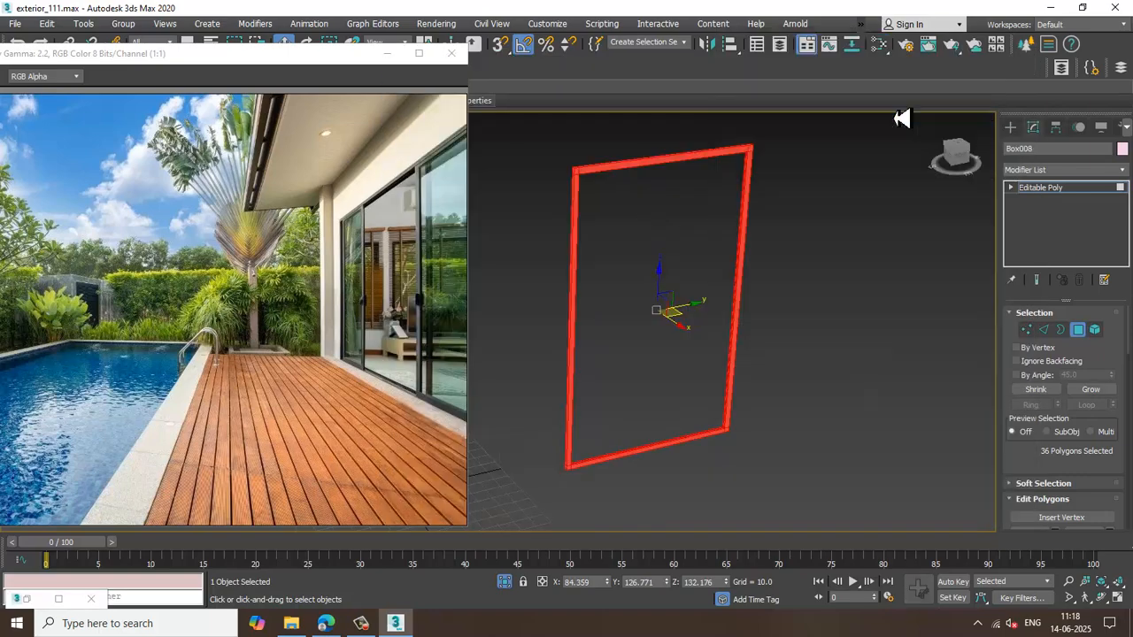
click(902, 118)
alt+middle_drag(682, 276, 681, 285)
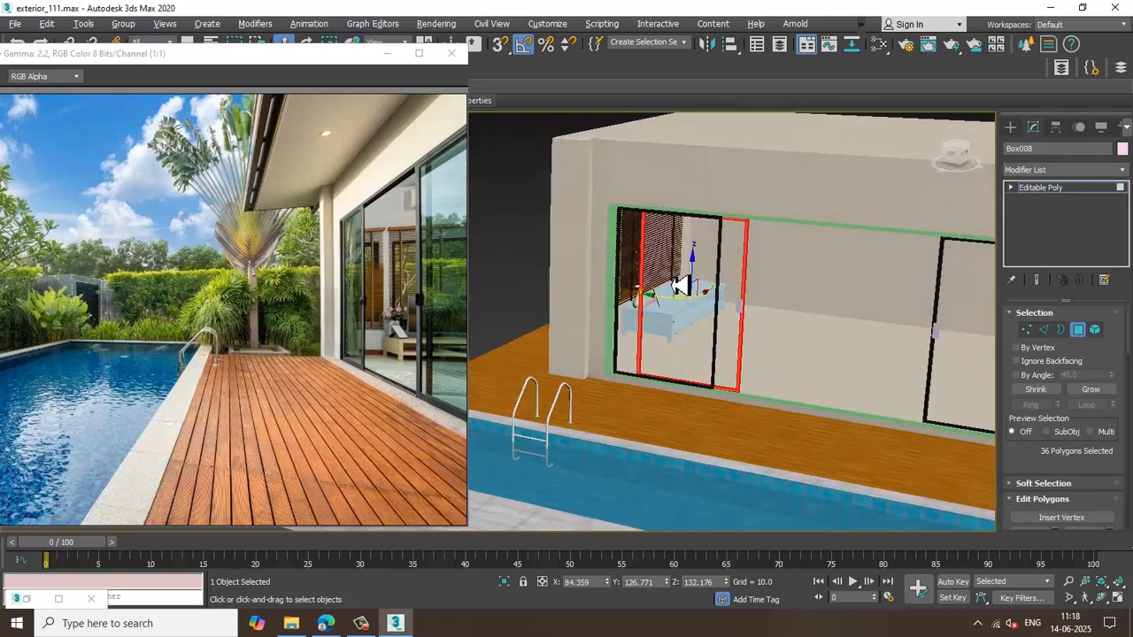
scroll(681, 285, up, 3)
click(1073, 197)
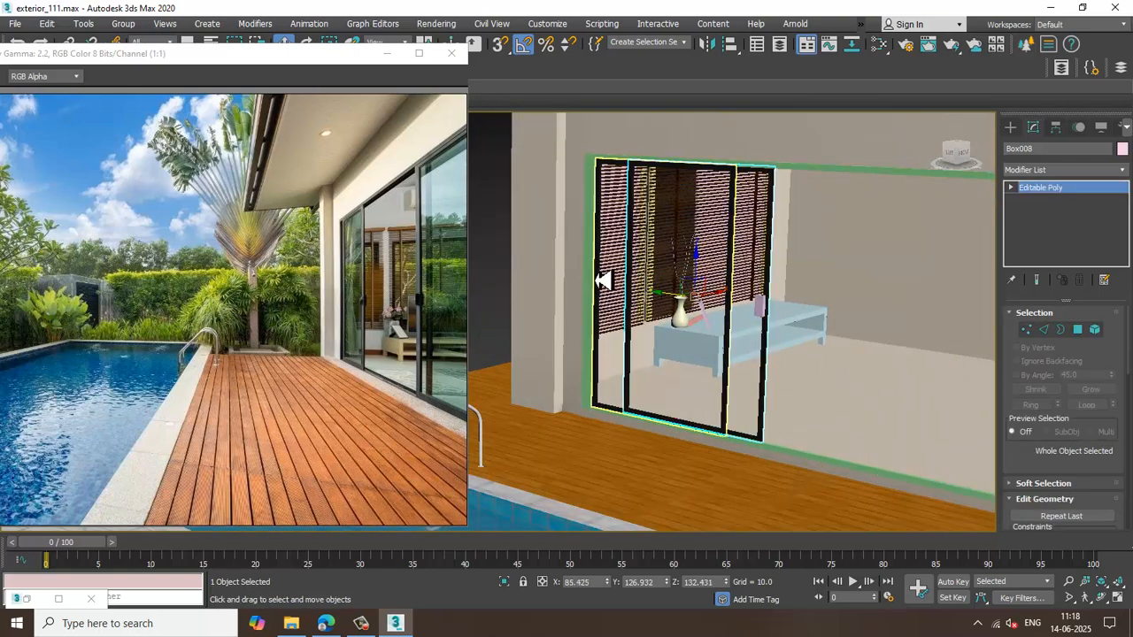
Apply the black material to the outer door frame, Box004, and to the two door handles.
key(m)
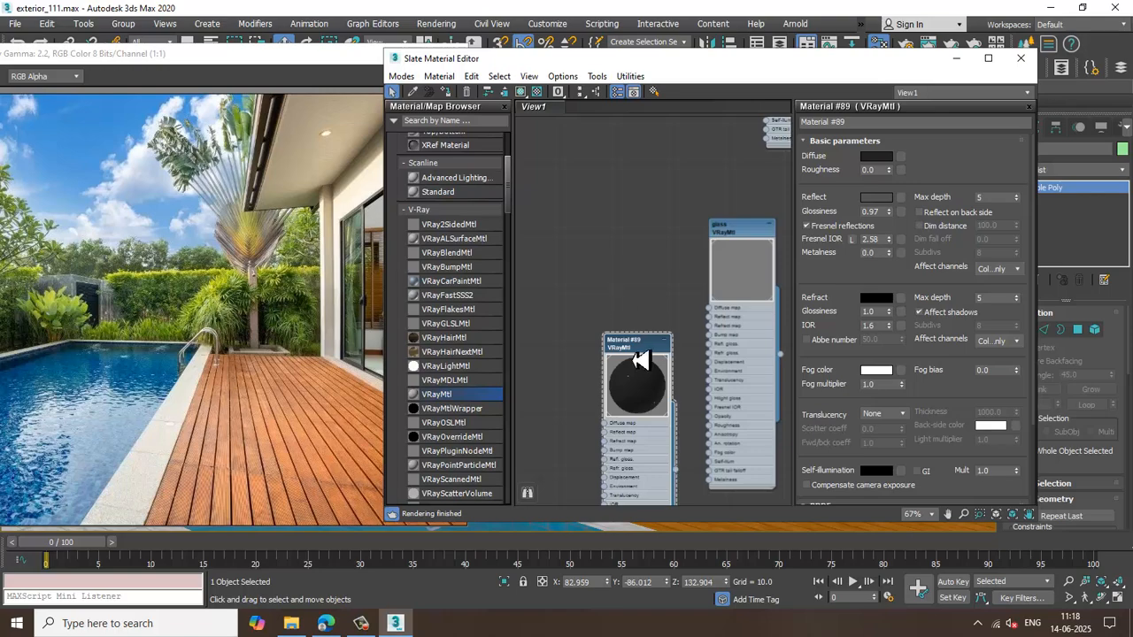
click(956, 57)
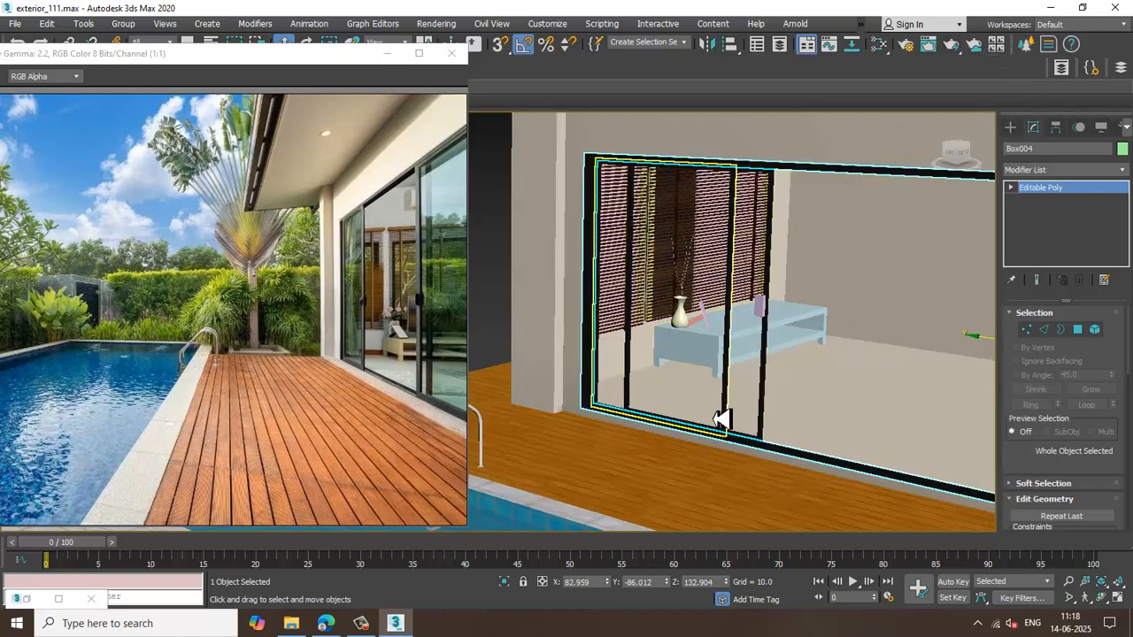
scroll(709, 395, down, 3)
middle_drag(840, 382, 647, 384)
scroll(707, 387, up, 4)
scroll(814, 341, up, 5)
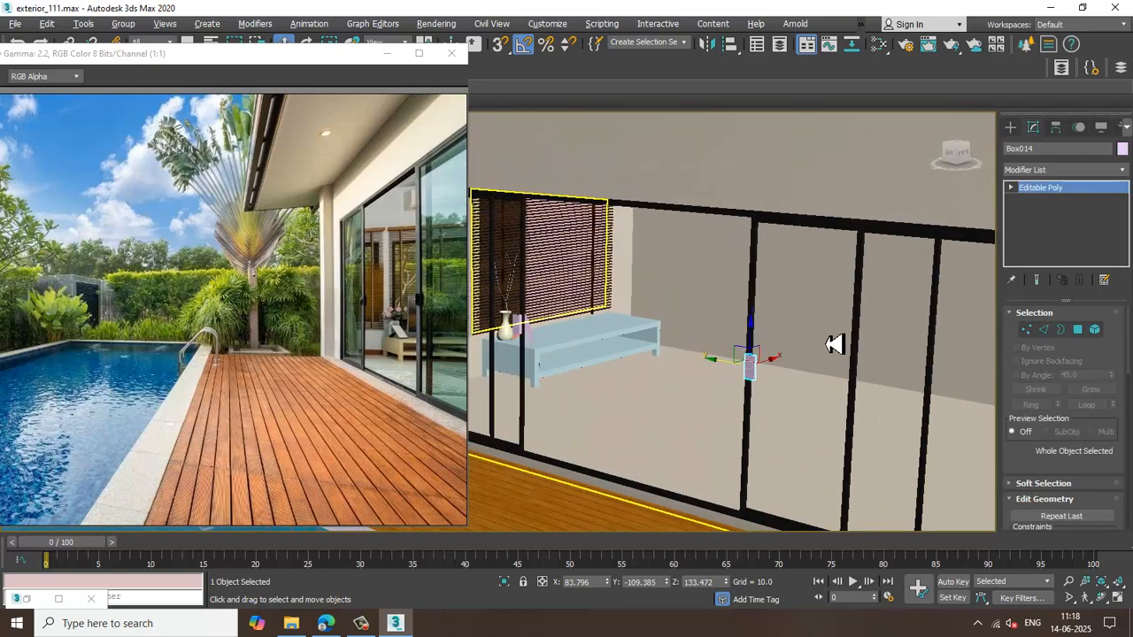
click(731, 265)
ctrl+click(732, 266)
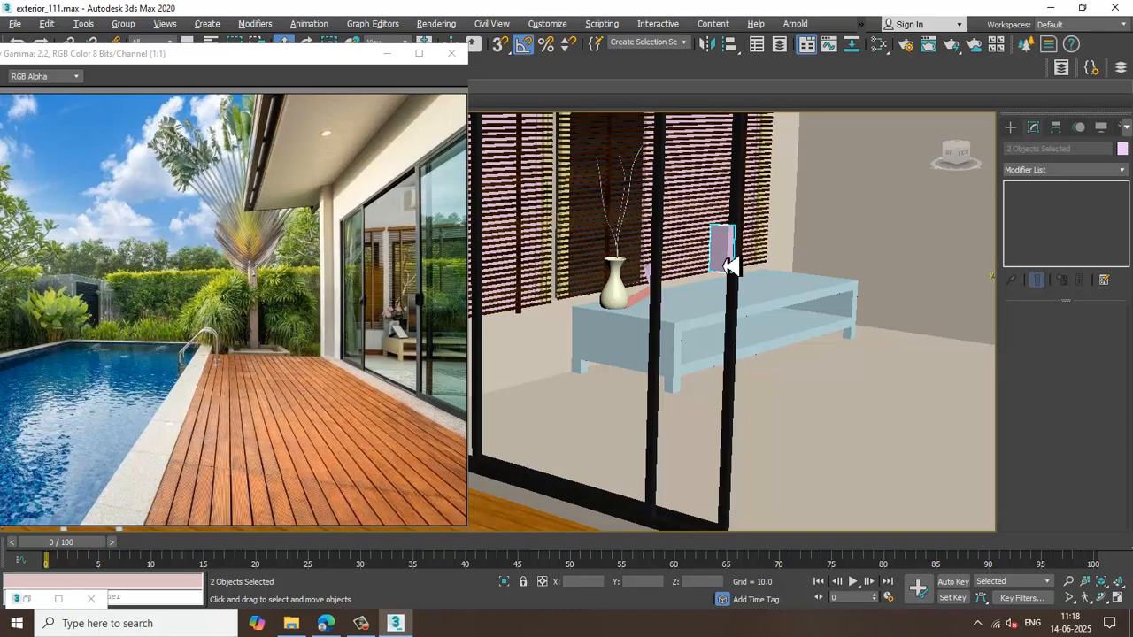
scroll(695, 330, up, 3)
key(m)
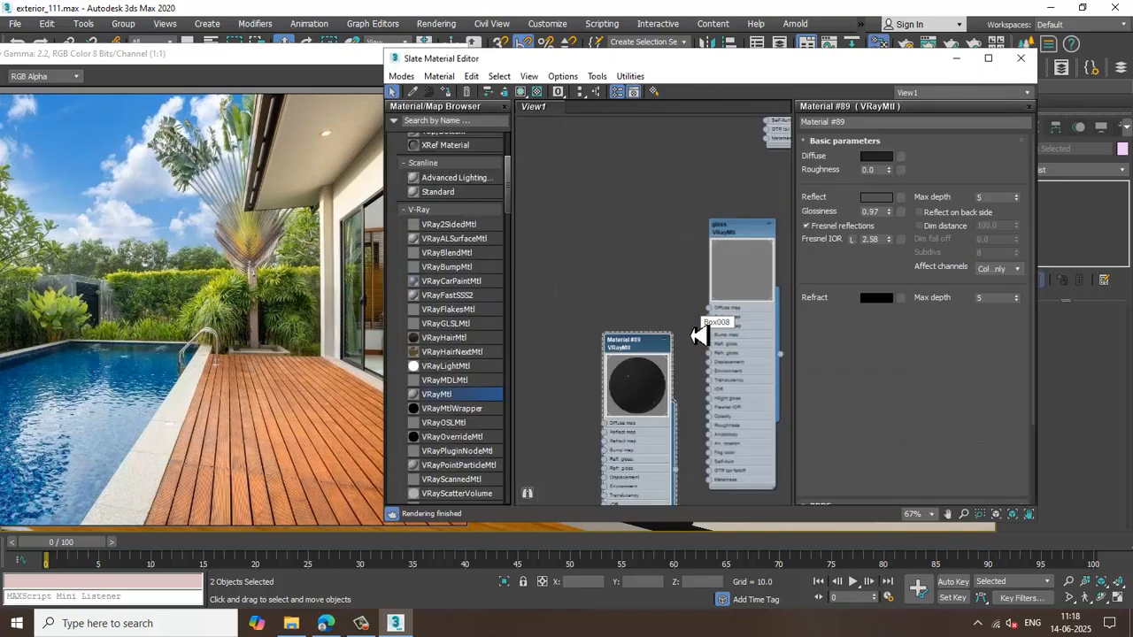
click(963, 62)
Isolate the side-wall window panel nearest the building corner, Box011, and apply the glass material to its two glass polygons.
scroll(666, 225, down, 3)
alt+middle_drag(666, 225, 803, 256)
middle_drag(714, 250, 653, 245)
click(653, 246)
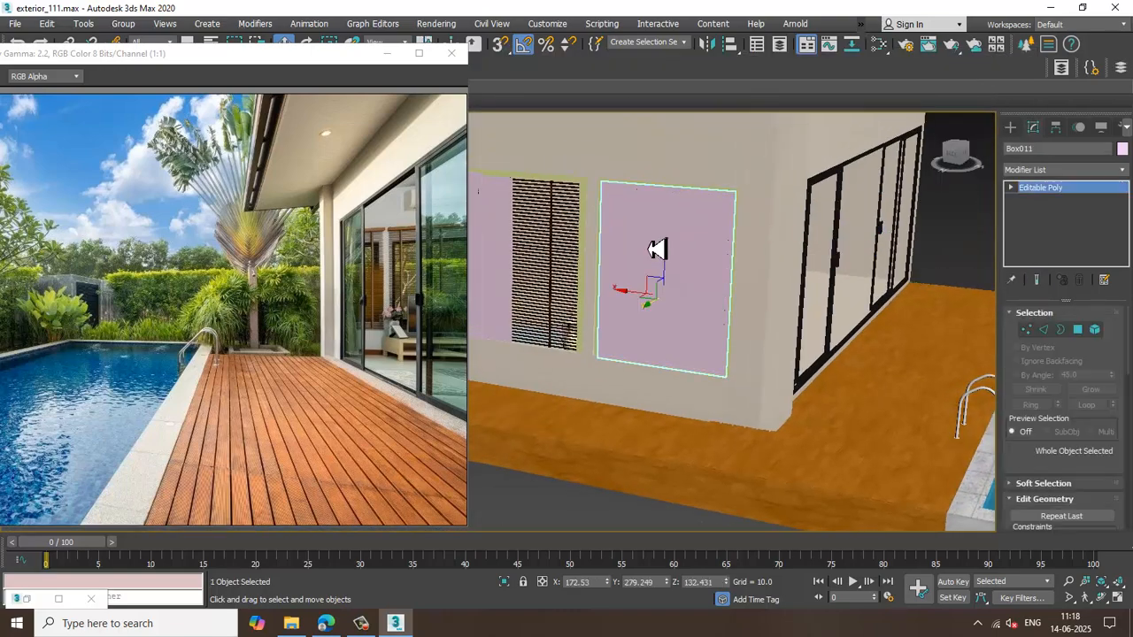
key(alt+q)
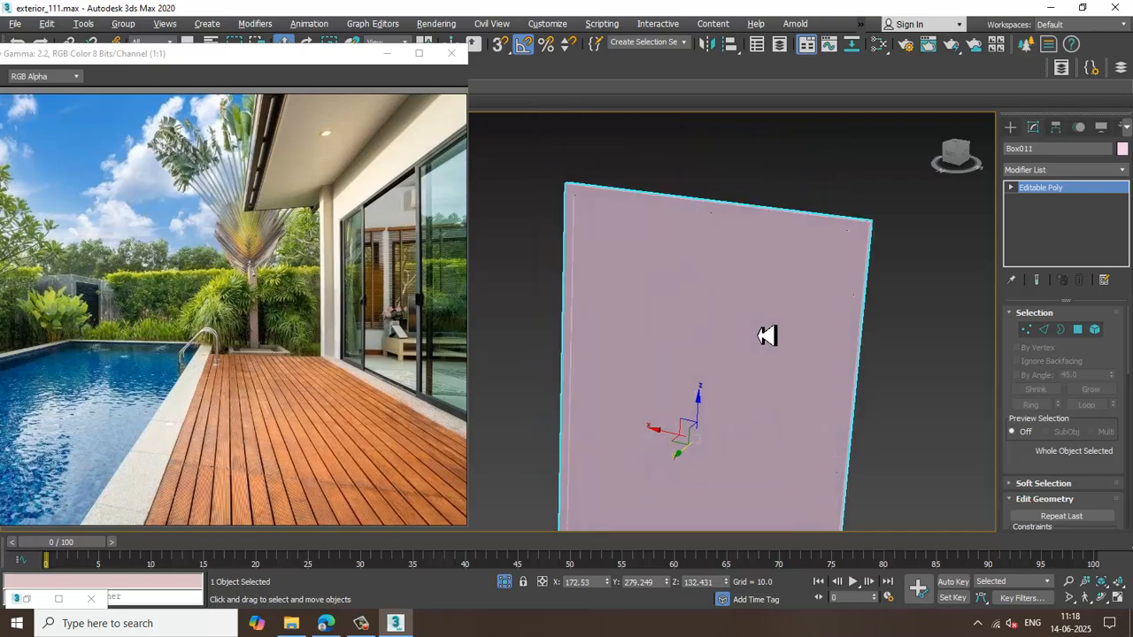
key(4)
alt+middle_drag(791, 346, 676, 309)
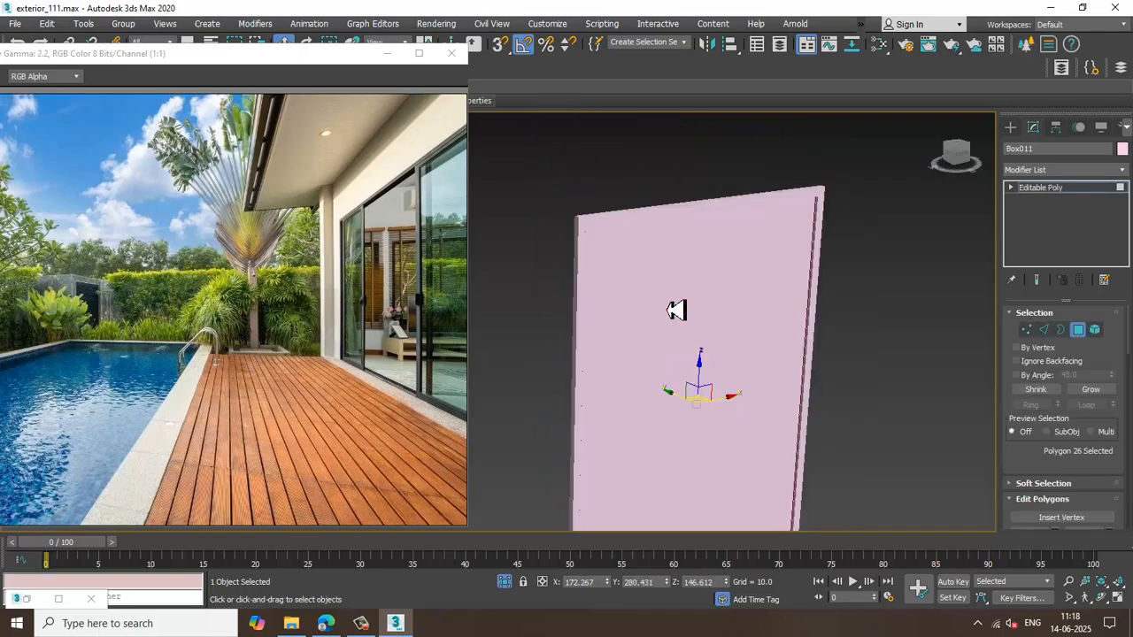
click(676, 310)
key(m)
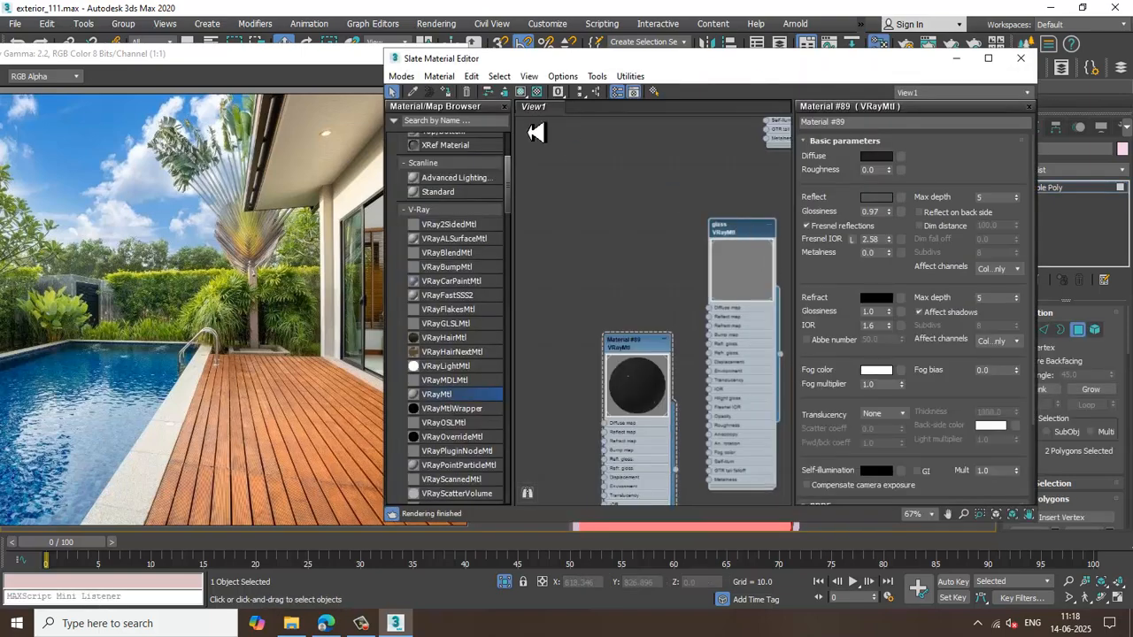
click(1021, 58)
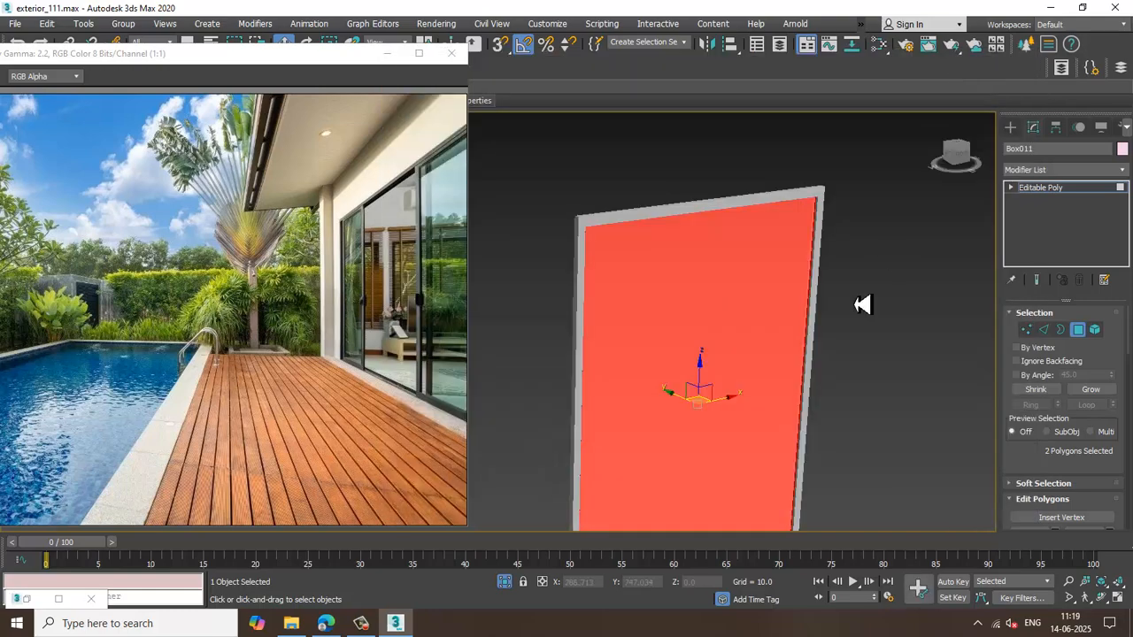
Apply the black material to Box011's frame polygons, then end isolation and leave polygon editing.
key(ctrl+i)
key(m)
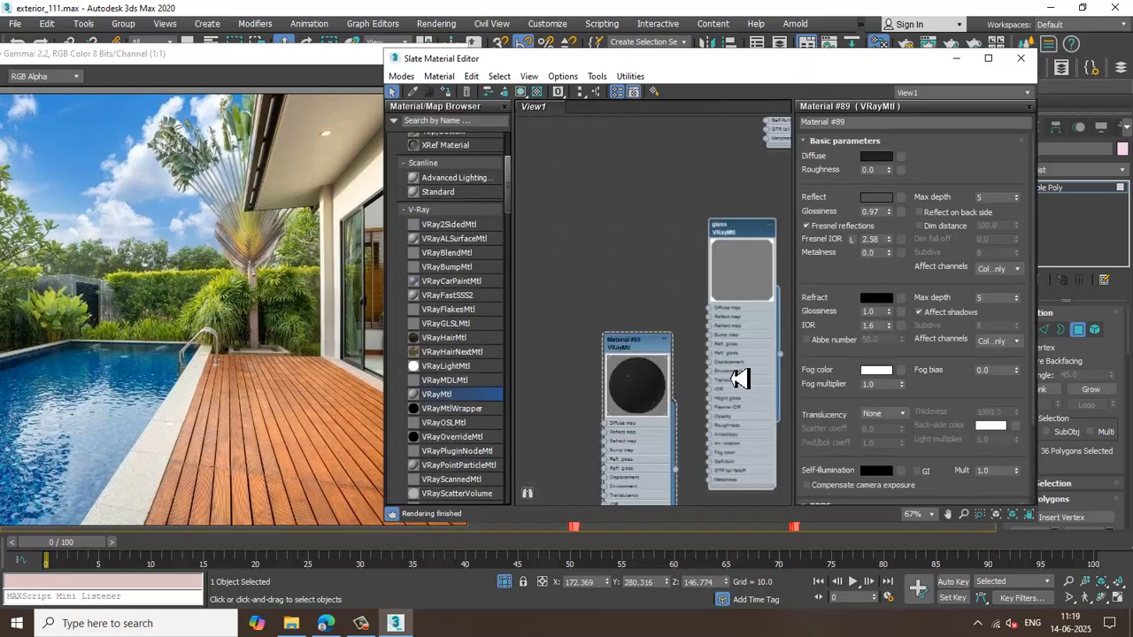
click(956, 59)
right_click(664, 195)
click(705, 82)
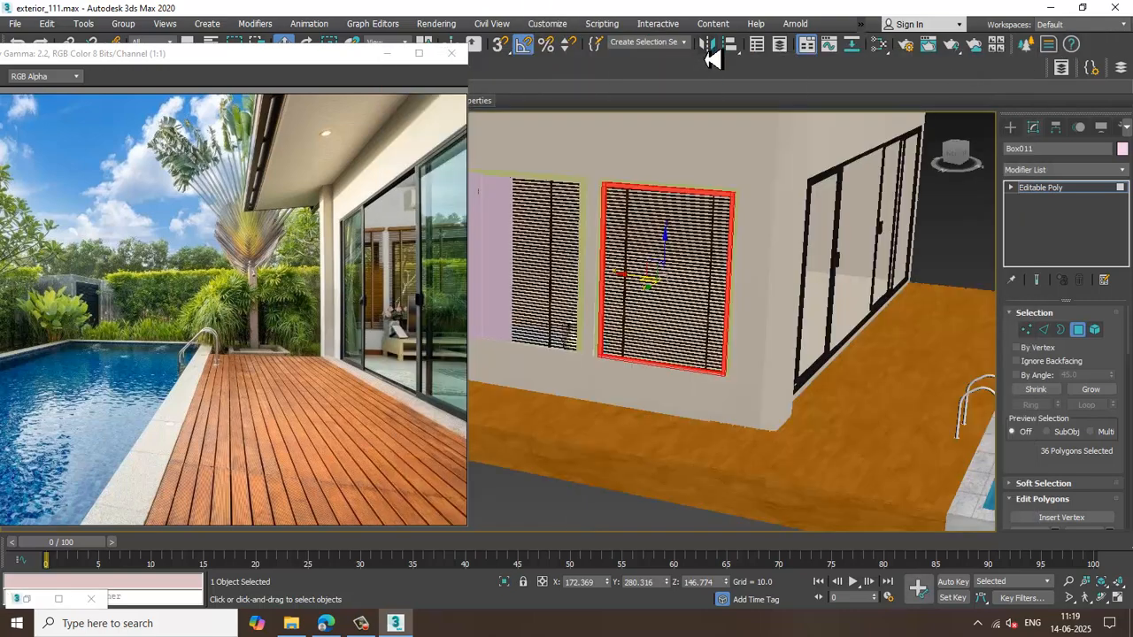
click(1067, 189)
Apply the black material to the outer frame around the corner window, Box010.
alt+middle_drag(809, 251, 722, 279)
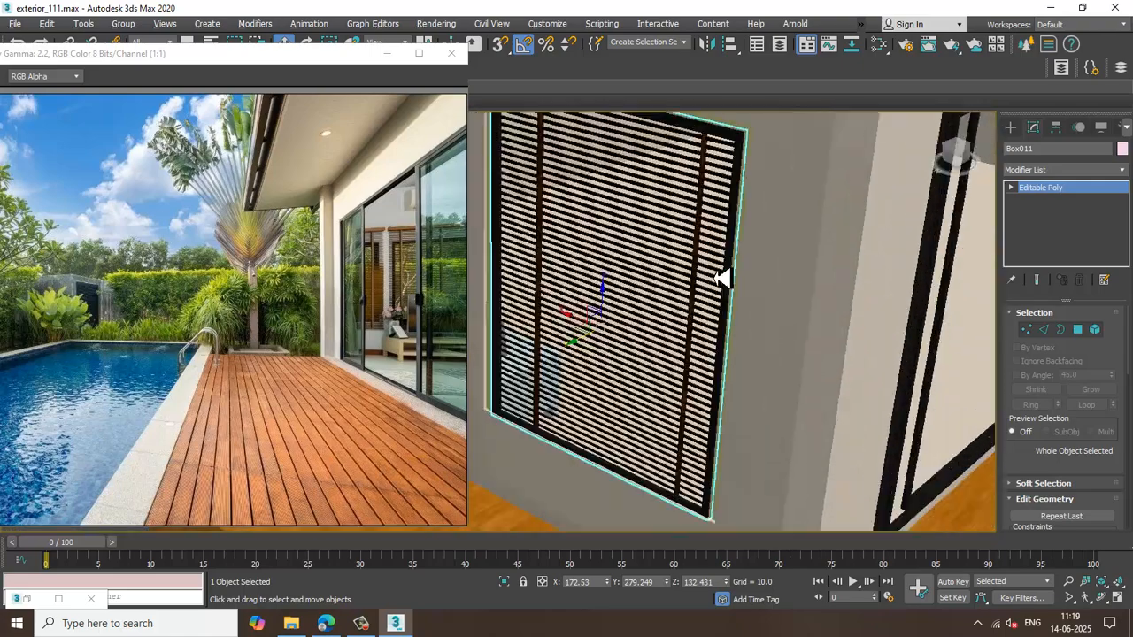
alt+middle_drag(591, 351, 734, 172)
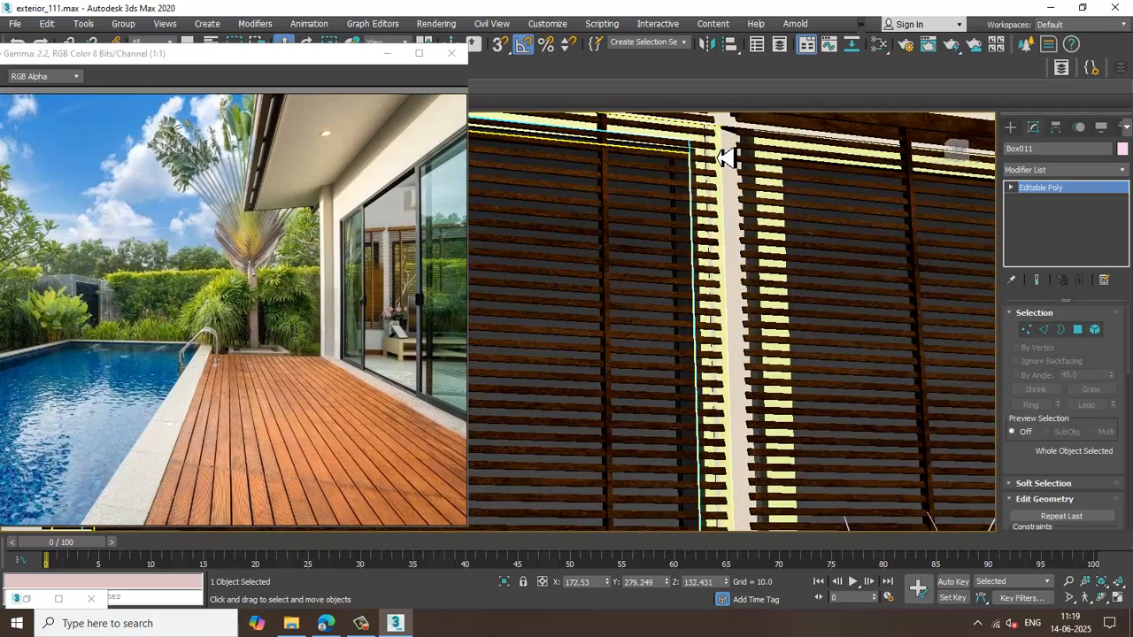
click(723, 156)
key(m)
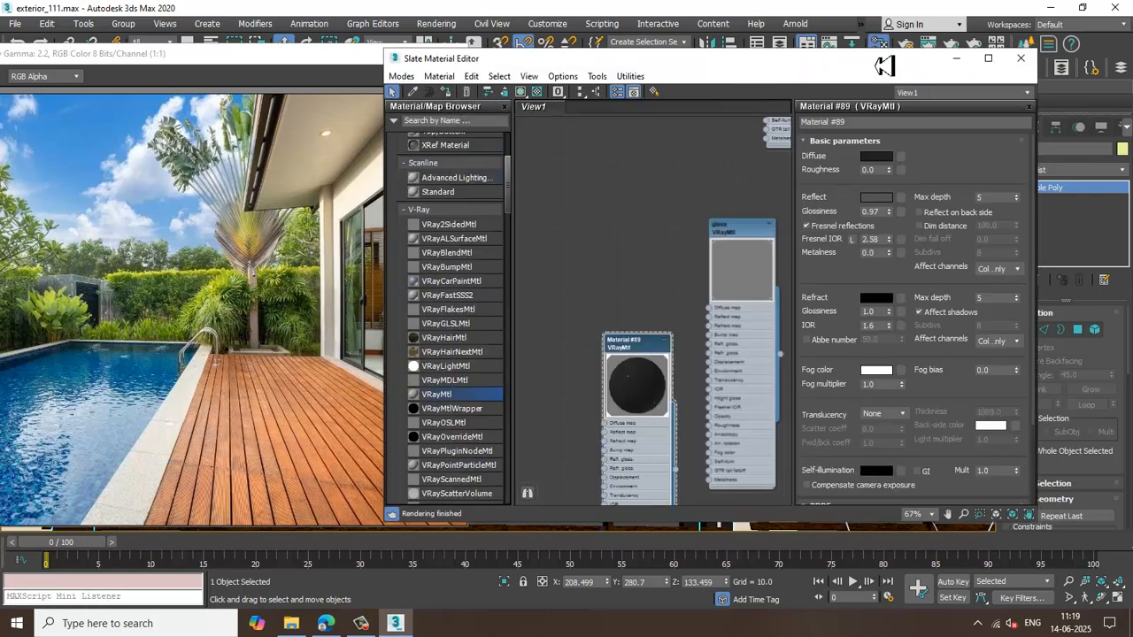
click(956, 58)
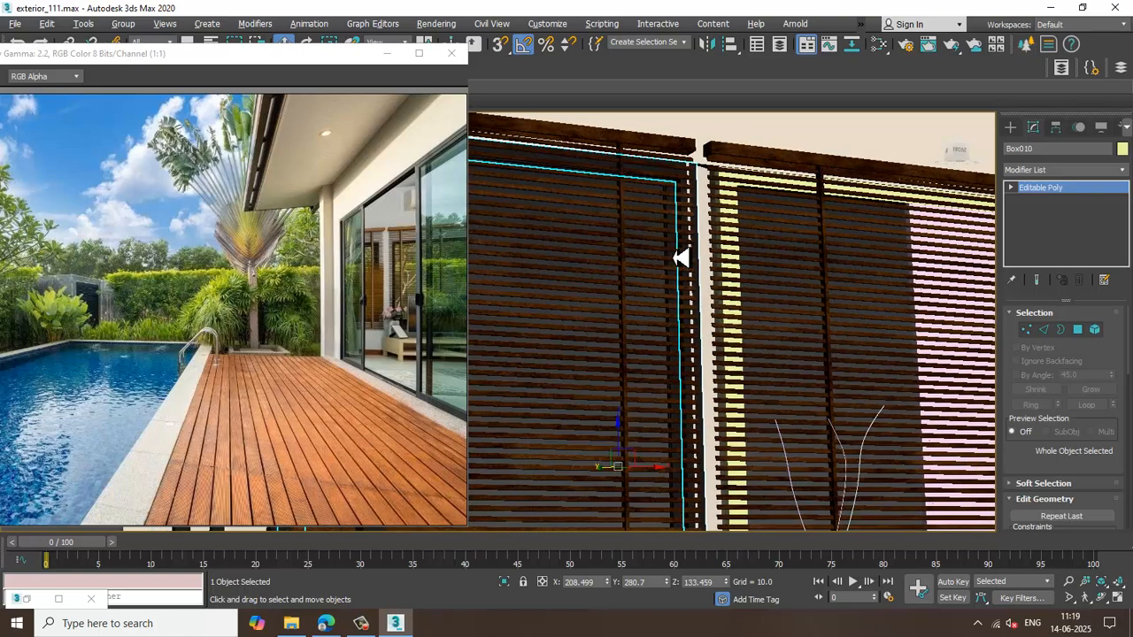
Apply the black material to the outer frame of the adjacent side-wall window, Box009.
alt+middle_drag(680, 258, 680, 188)
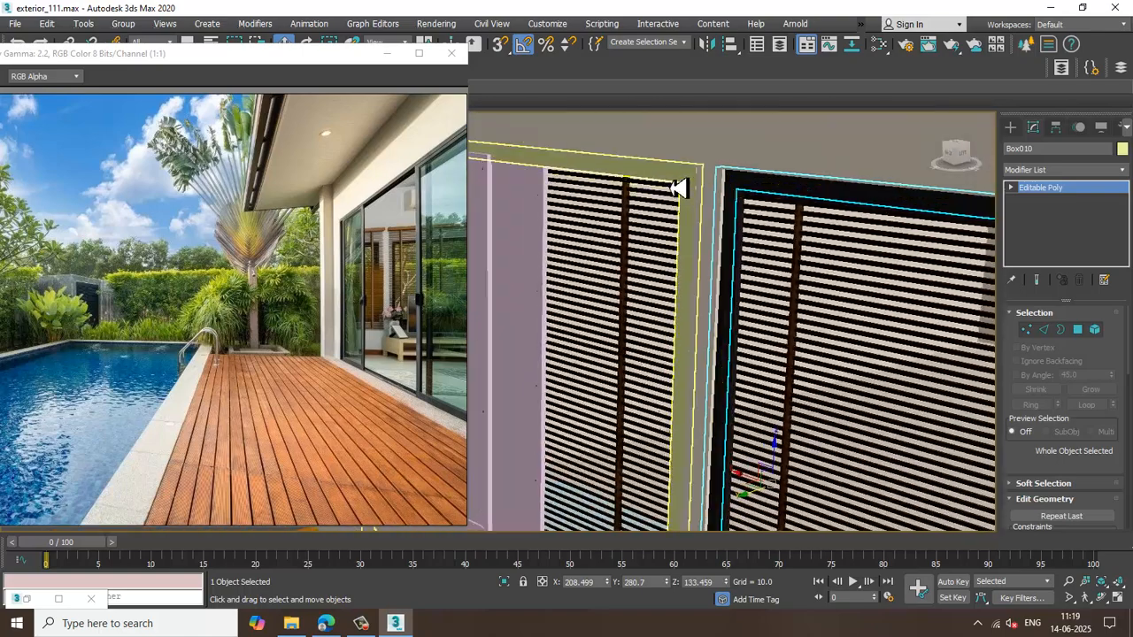
key(m)
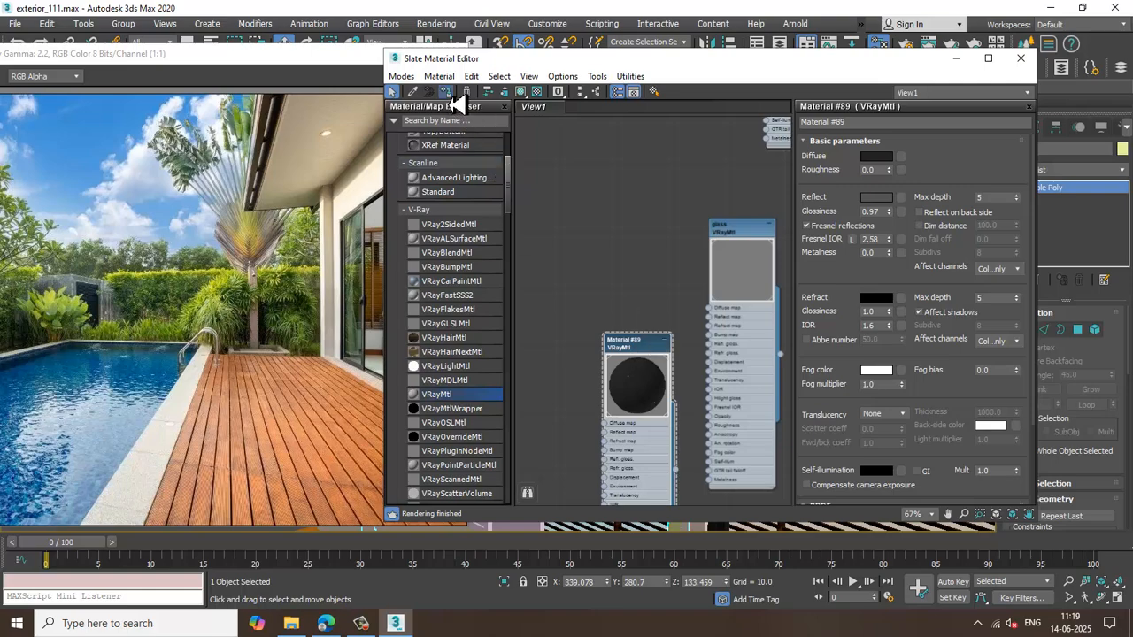
click(956, 59)
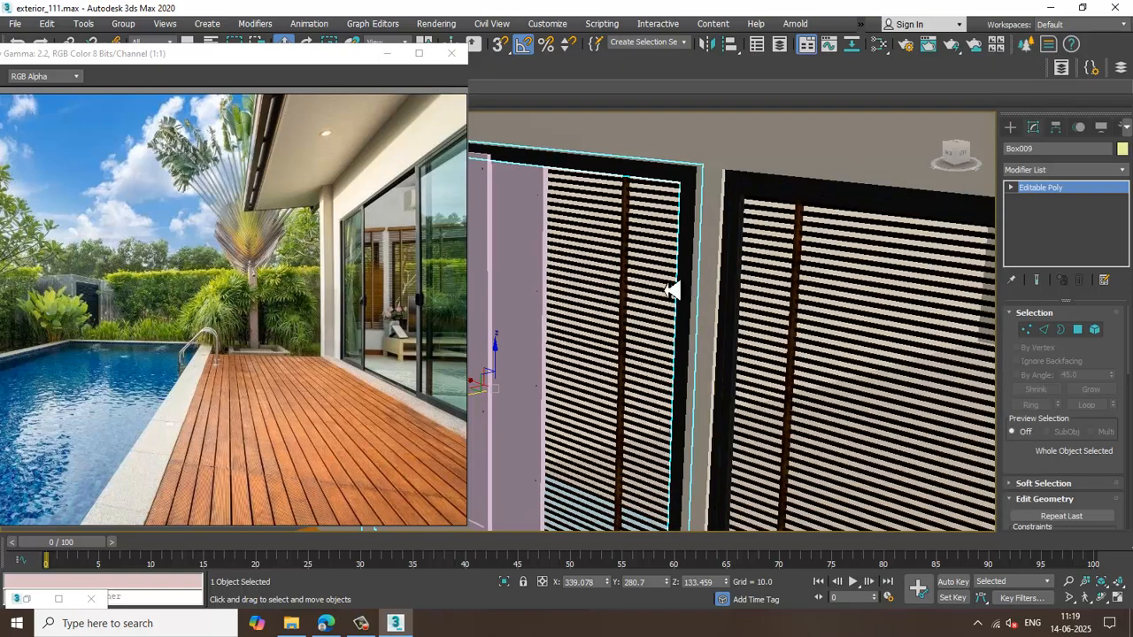
Isolate the window panel Box013 inside the Box009 frame and apply the glass material to its two glass polygons.
click(535, 272)
key(alt+q)
alt+middle_drag(538, 274, 661, 249)
key(4)
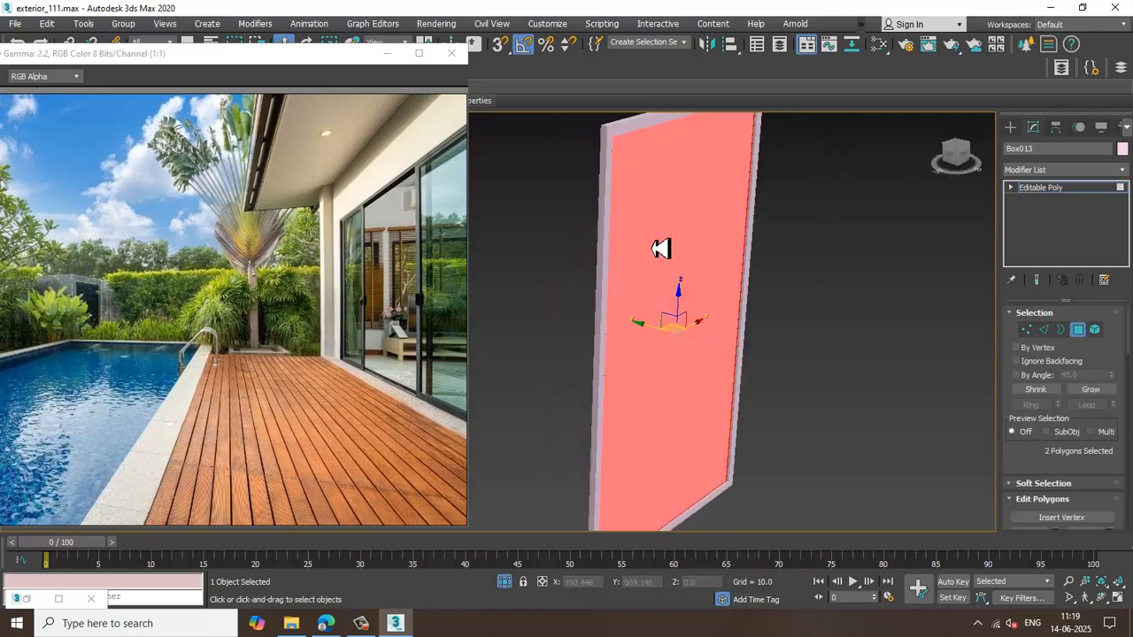
key(m)
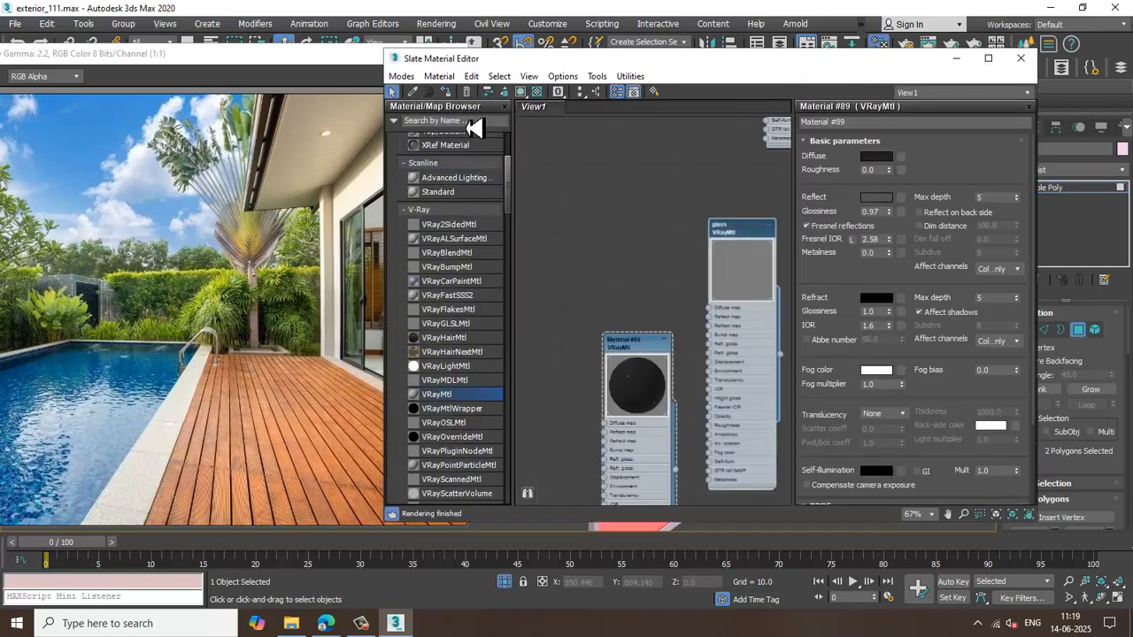
click(957, 60)
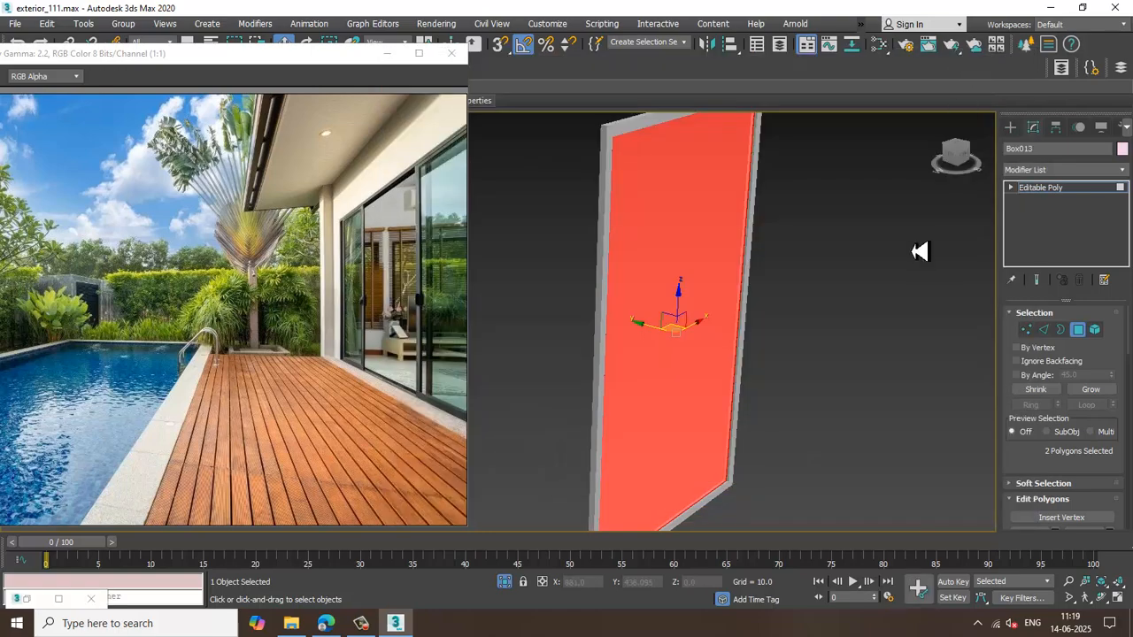
Apply the black material to Box013's frame polygons, then end isolation and leave polygon editing.
key(ctrl+i)
key(m)
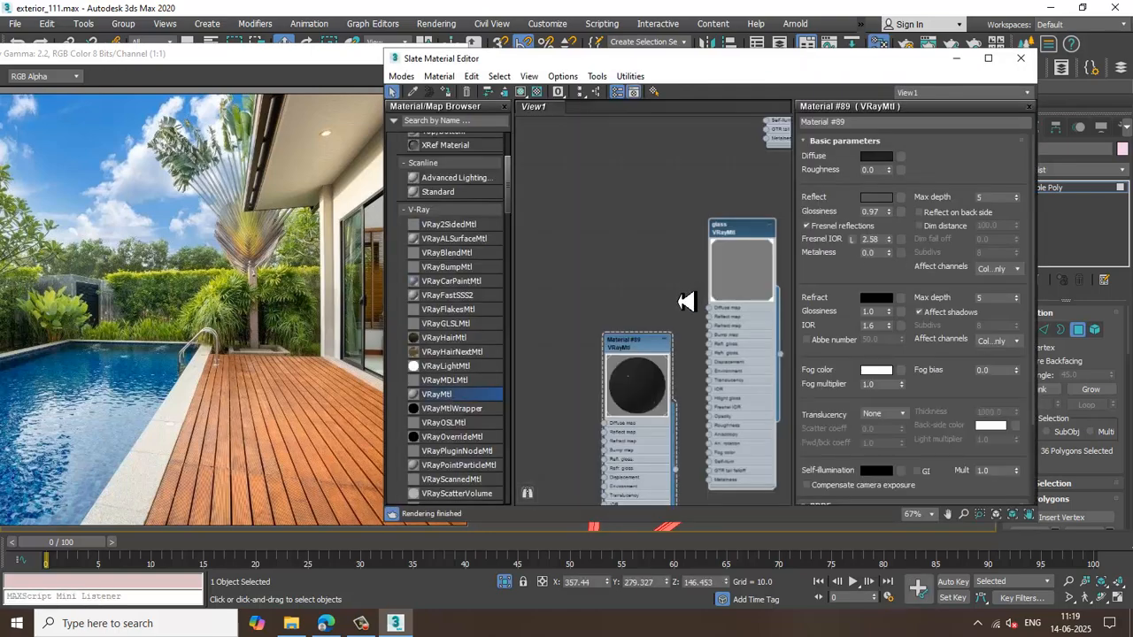
click(655, 349)
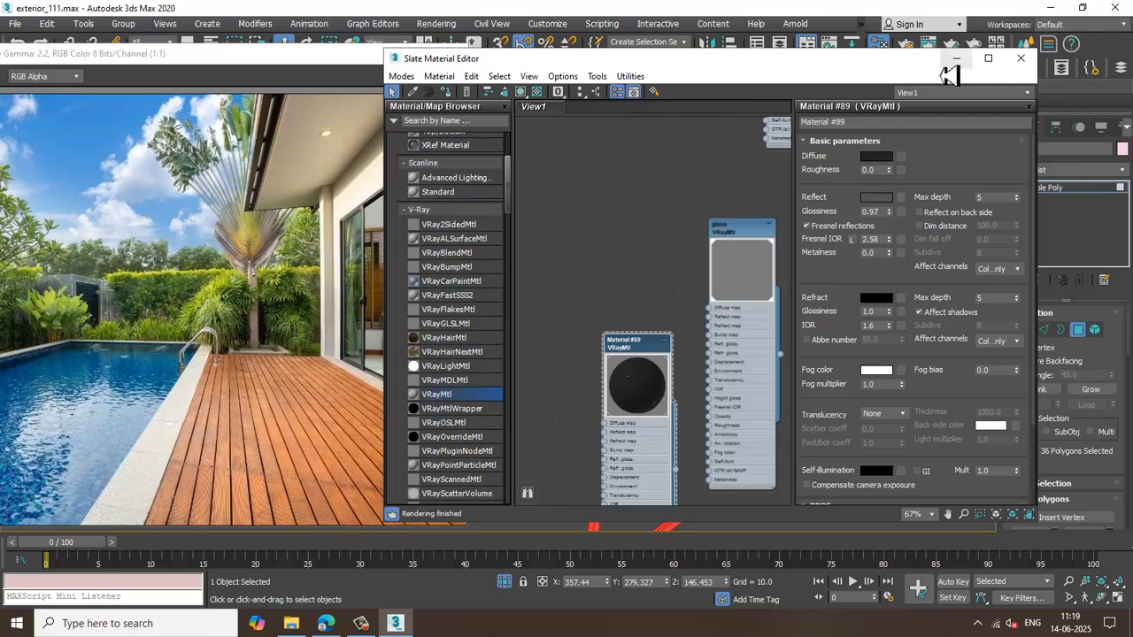
click(949, 62)
right_click(786, 220)
click(826, 99)
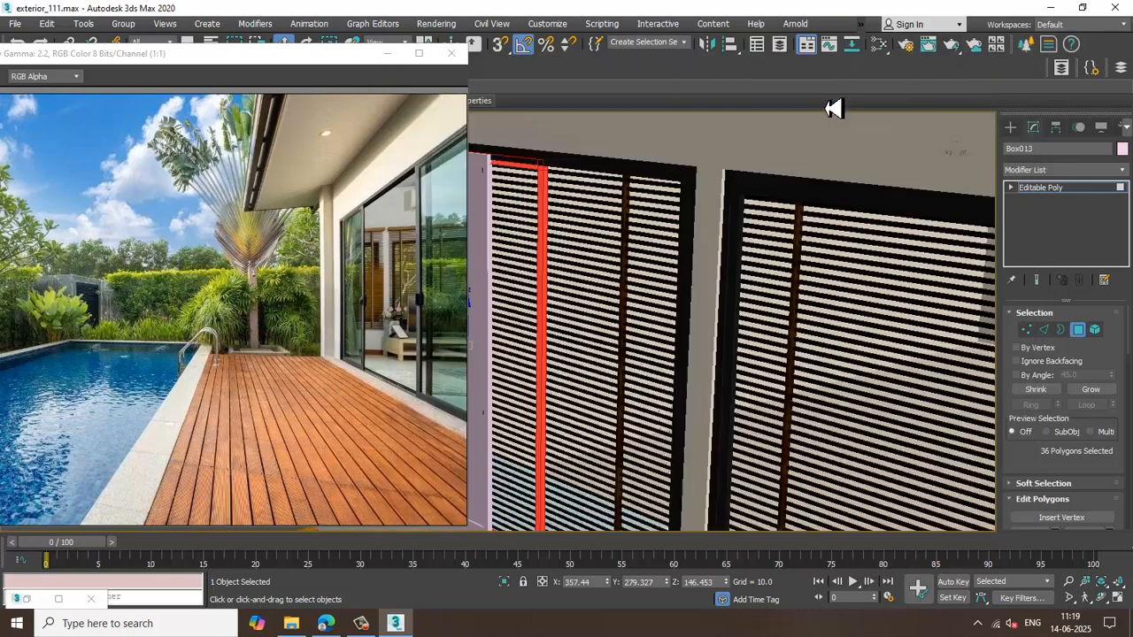
alt+middle_drag(563, 275, 716, 281)
click(1071, 190)
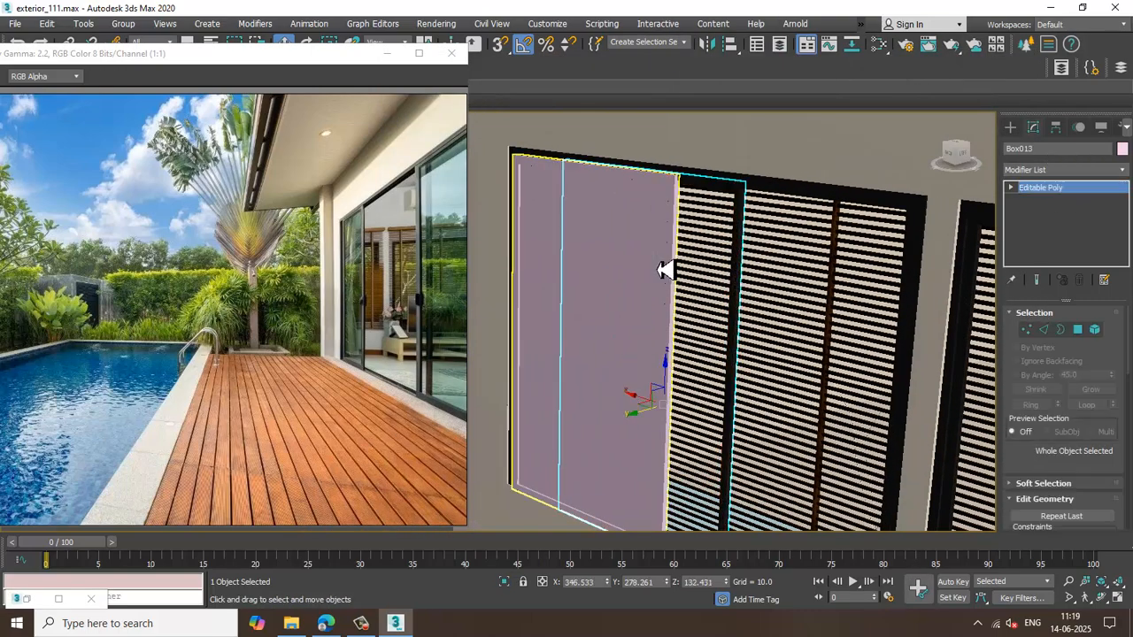
Isolate the neighbouring window panel Box012 and apply the glass material to its two glass polygons.
click(625, 259)
key(alt+q)
middle_drag(644, 270, 701, 302)
key(4)
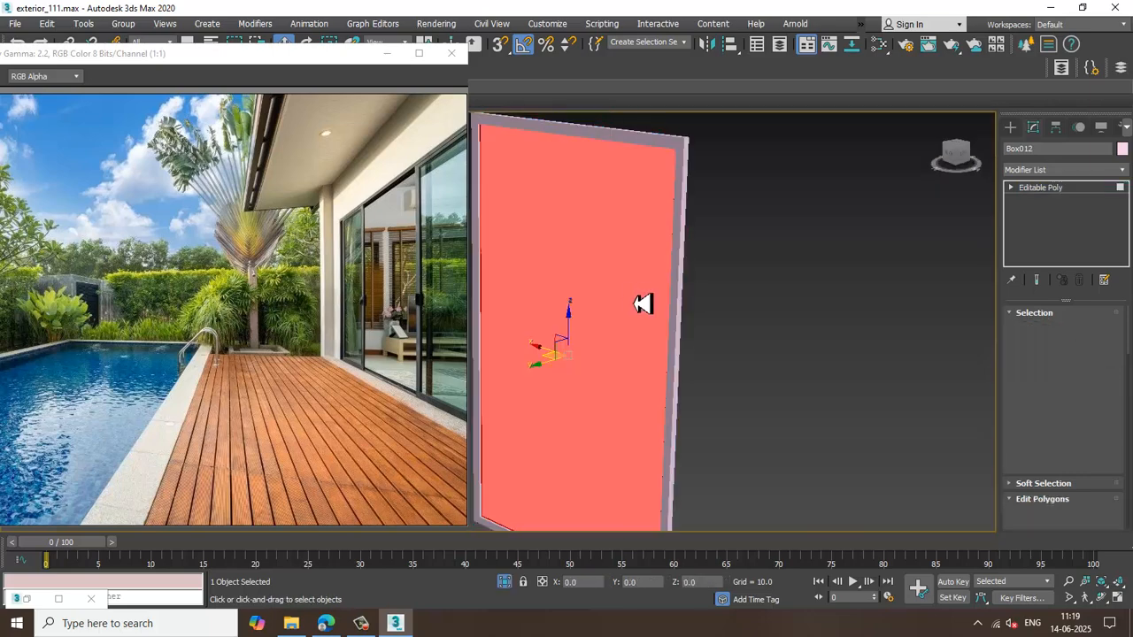
alt+middle_drag(836, 280, 693, 281)
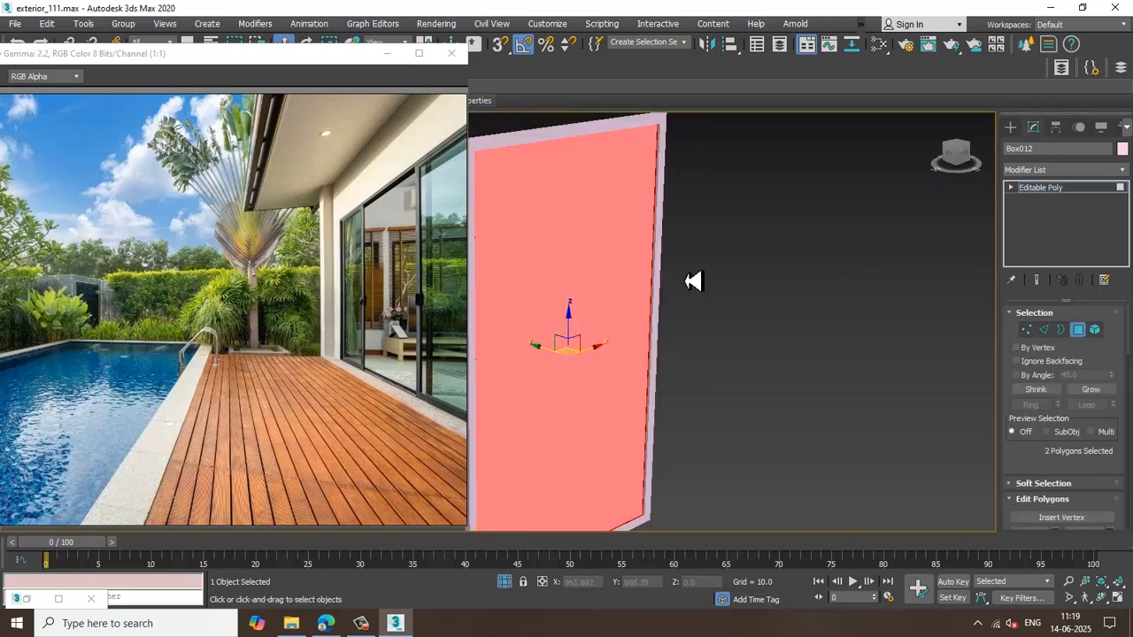
key(m)
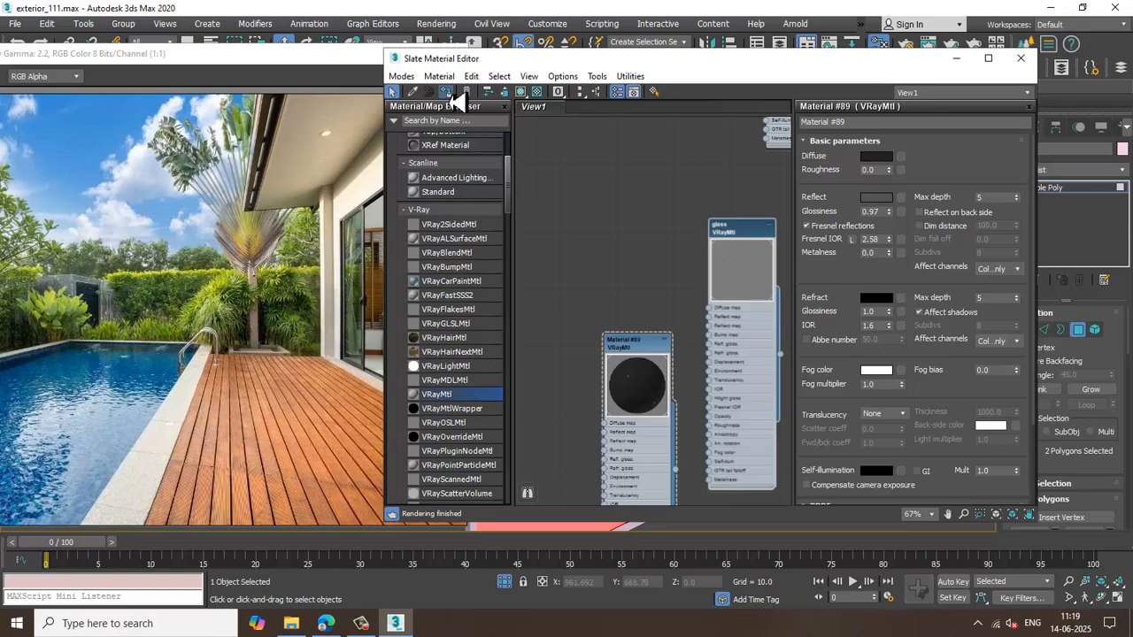
click(955, 58)
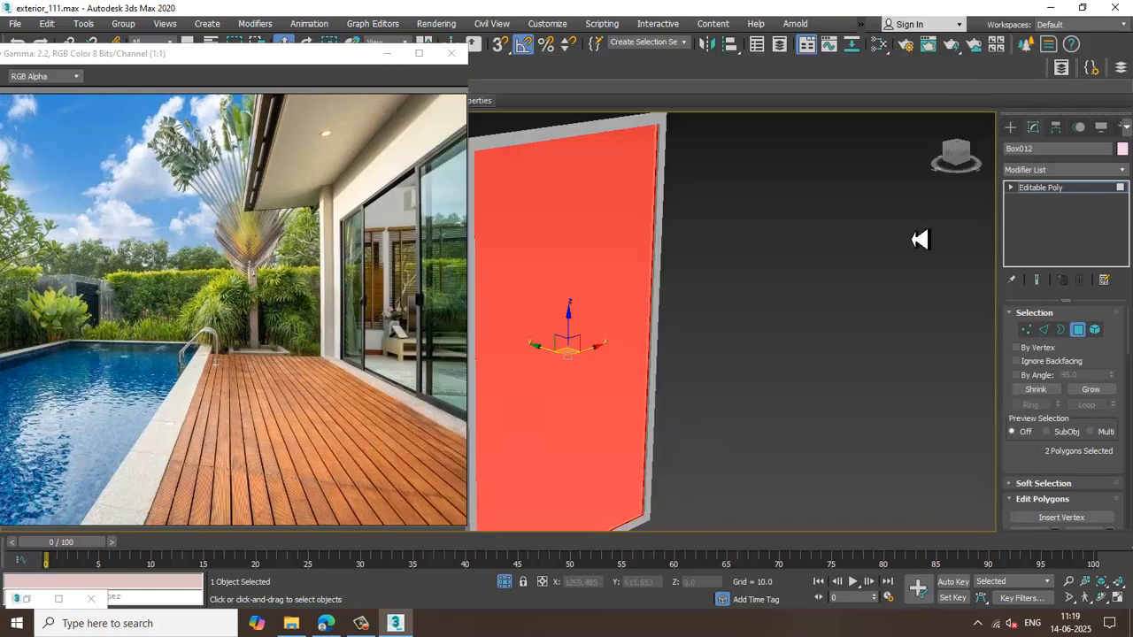
Invert the polygon selection on Box012, apply the black material to its frame polygons, and end isolation.
key(ctrl+i)
key(m)
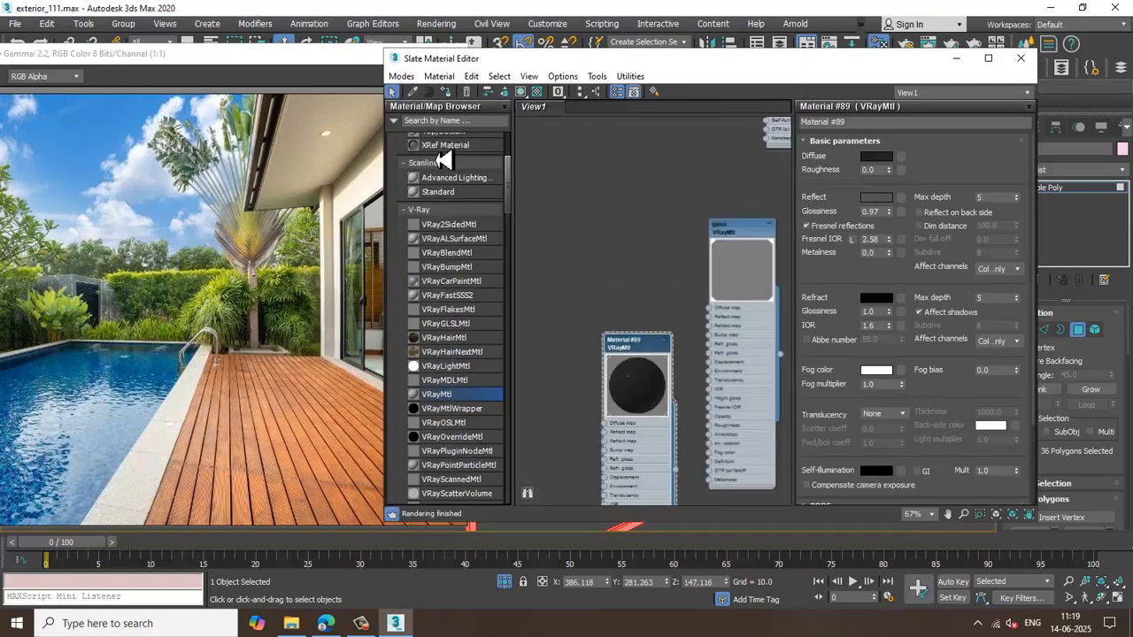
click(955, 59)
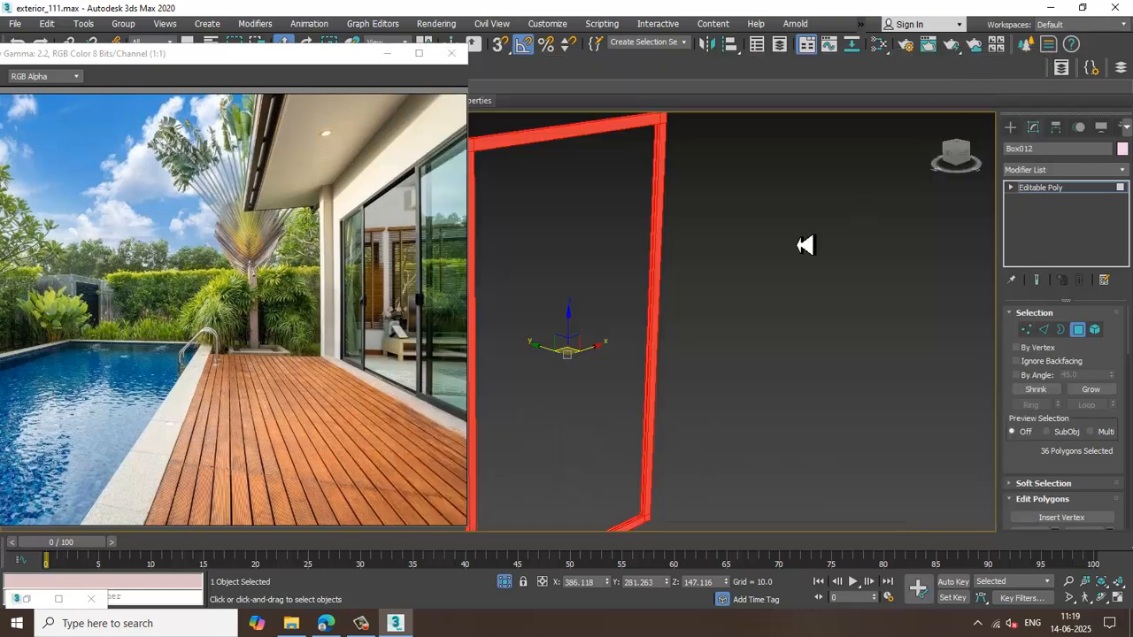
right_click(761, 237)
click(822, 126)
Minimize the reference image, leave polygon editing, and frame the perspective view on the pool, deck and glass doors.
scroll(790, 185, down, 3)
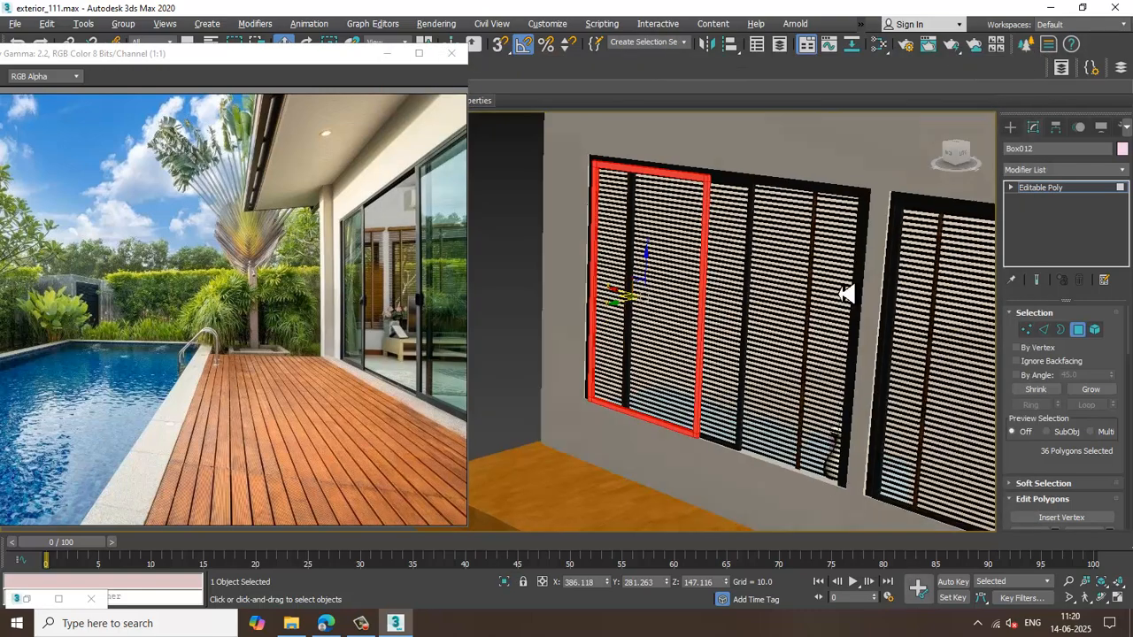
alt+middle_drag(848, 293, 764, 324)
scroll(764, 324, down, 5)
middle_drag(828, 367, 864, 407)
scroll(776, 317, up, 4)
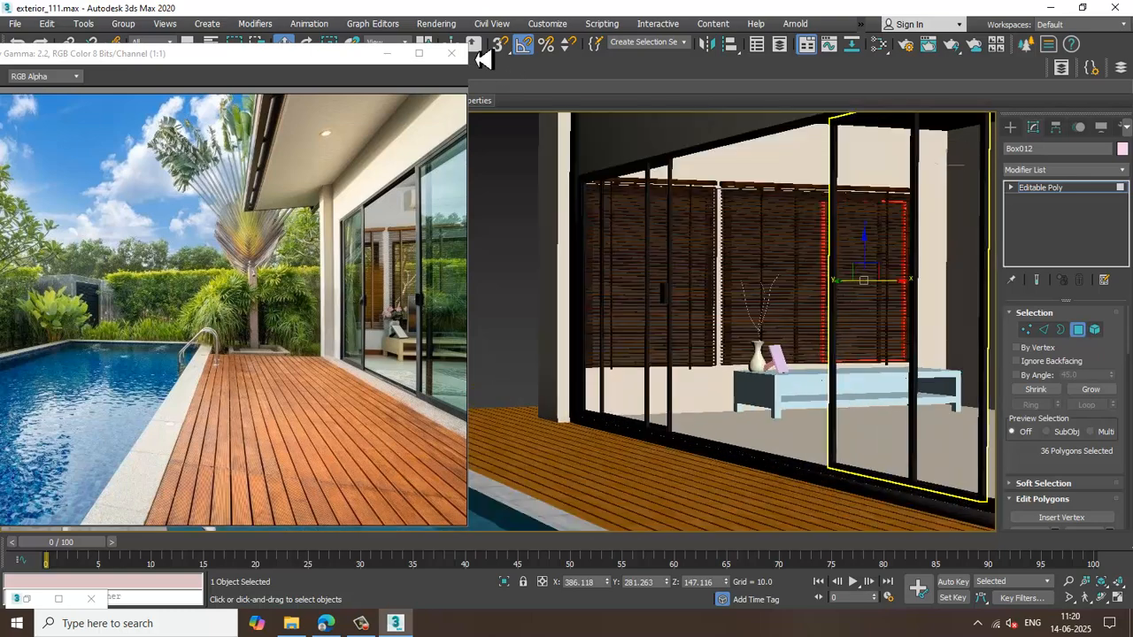
click(388, 53)
click(1068, 193)
alt+middle_drag(797, 370, 770, 347)
mouse_move(724, 418)
alt+middle_down()
mouse_move(700, 397)
mouse_move(710, 411)
mouse_move(724, 396)
alt+middle_up()
Save the scene and render the perspective view of the pool and deck in V-Ray.
click(436, 24)
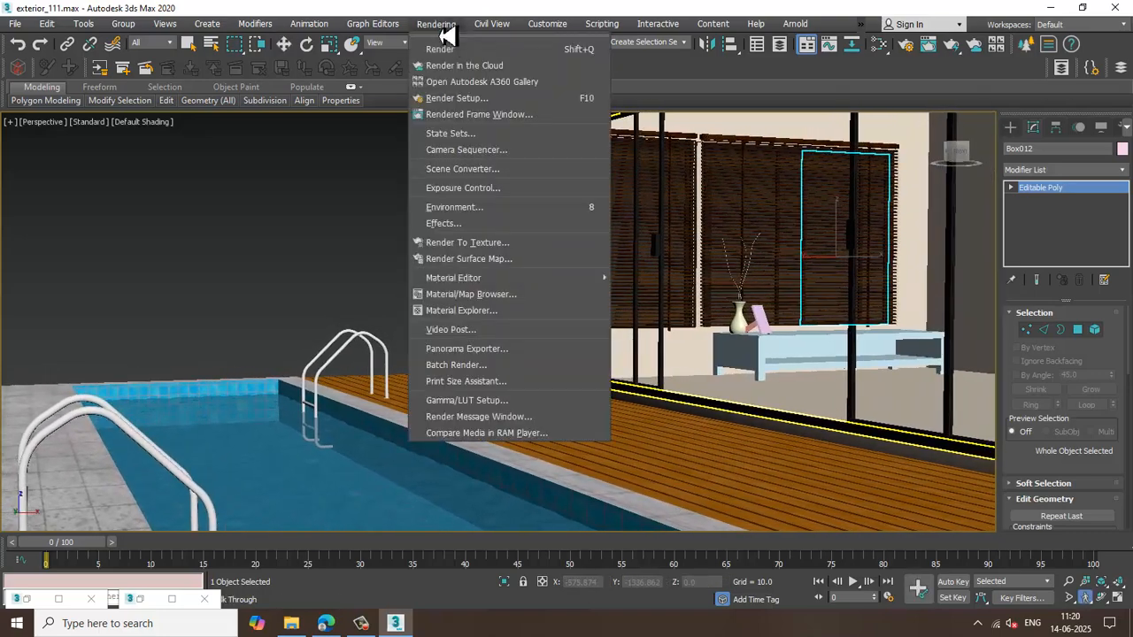
click(13, 26)
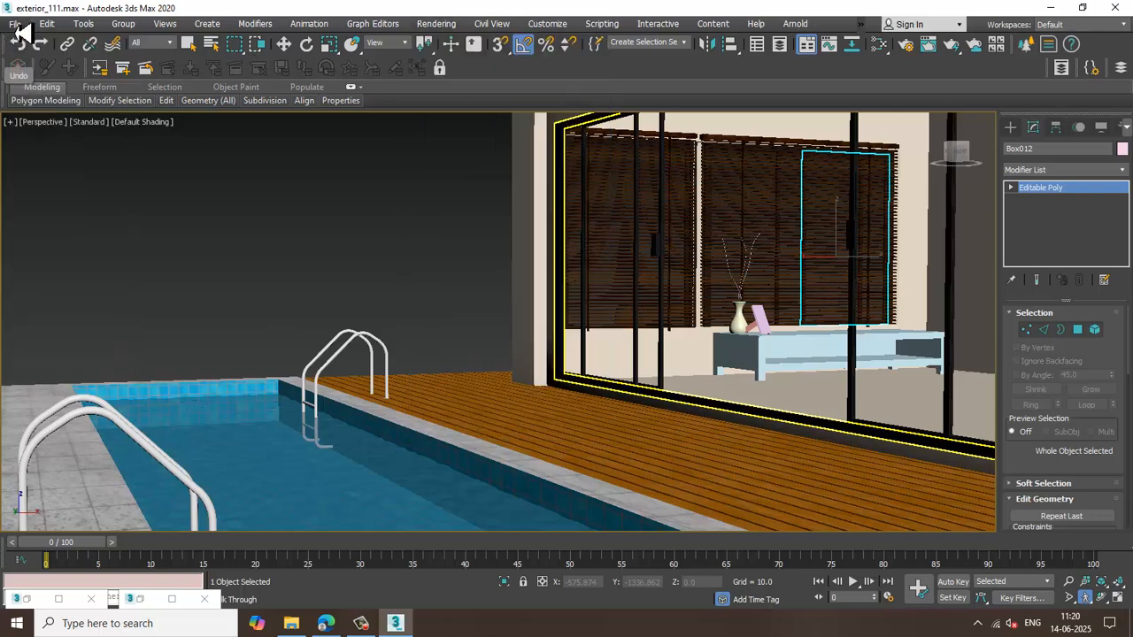
click(15, 25)
click(57, 134)
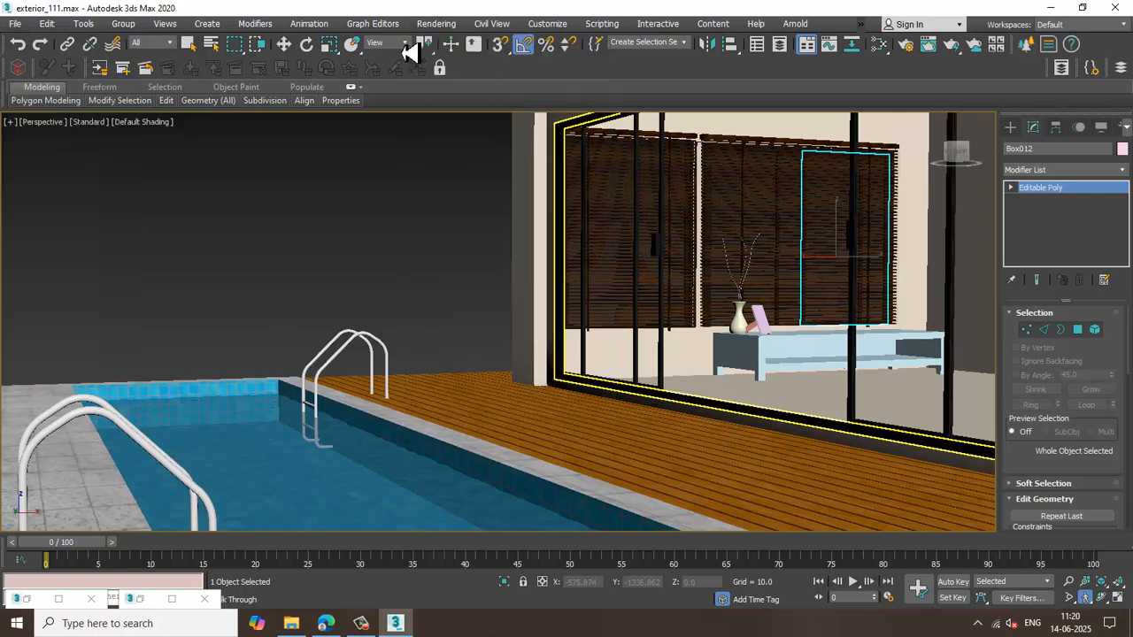
click(446, 28)
click(468, 52)
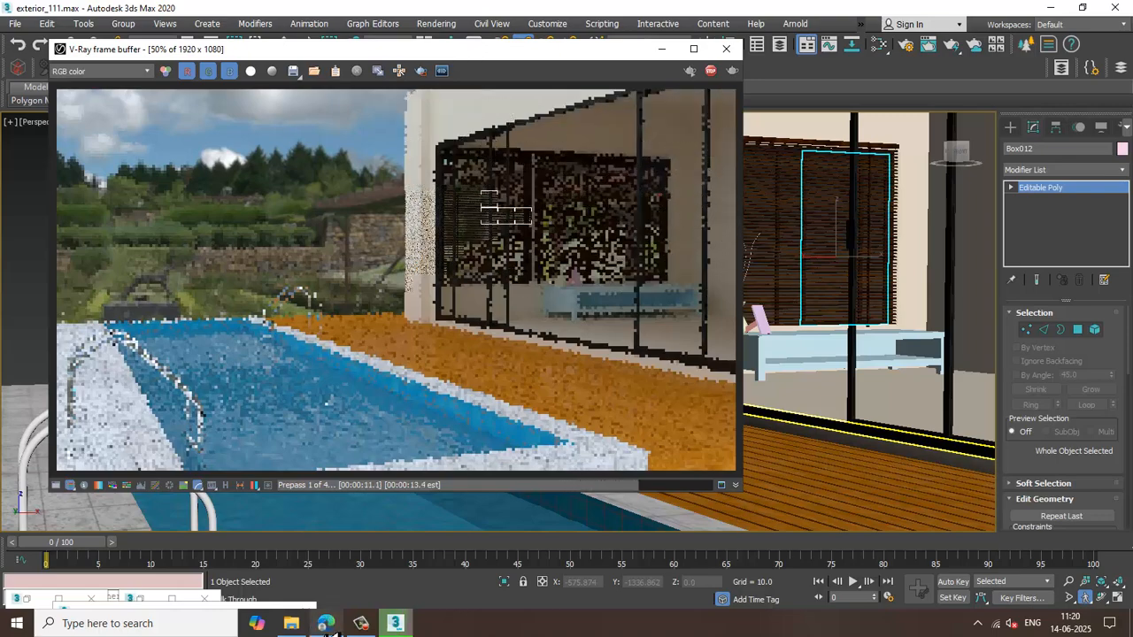
click(367, 628)
click(552, 380)
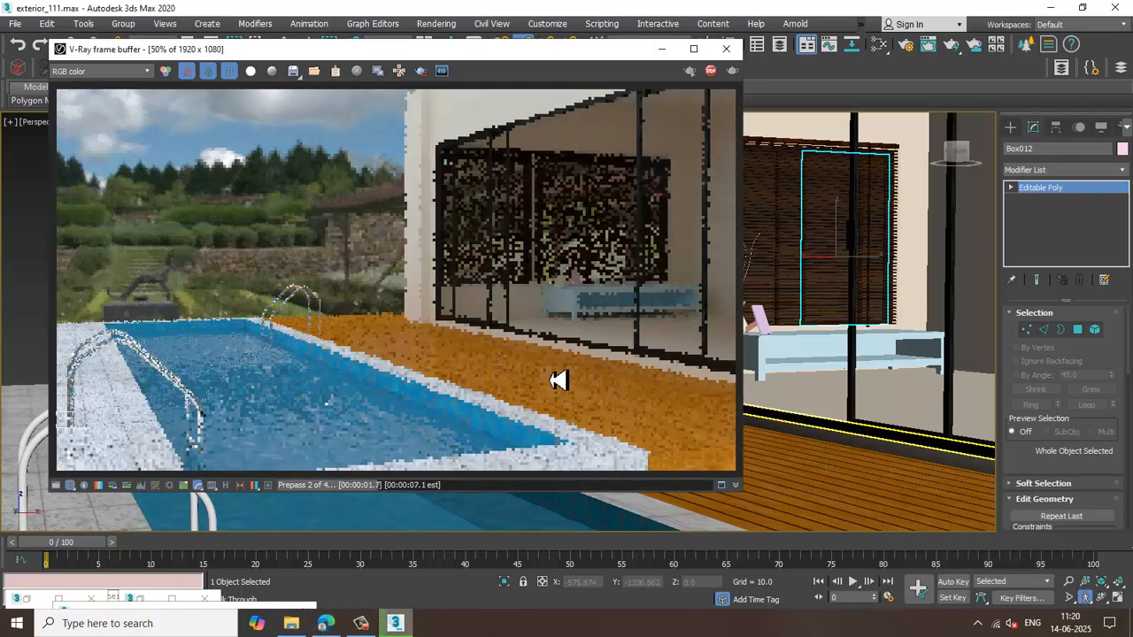